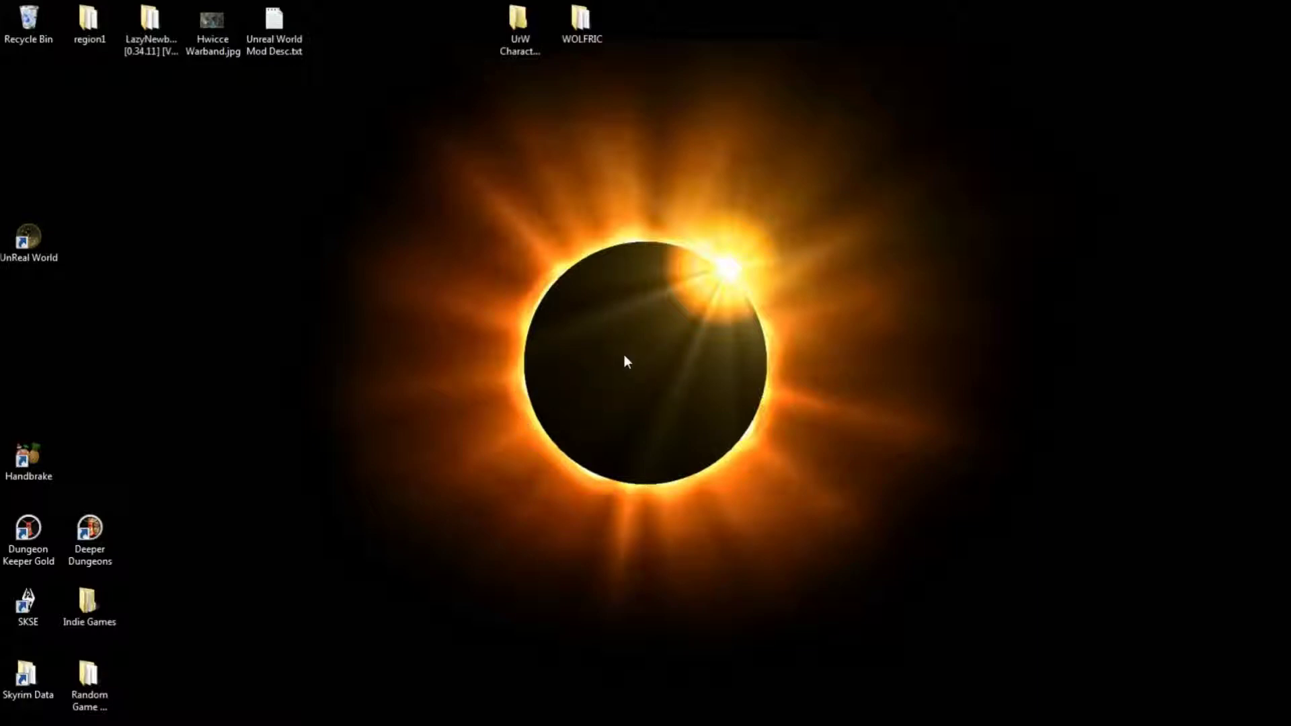
- Launch UnReal World from its desktop icon and bring the Firefox forum window forward
double_click(59, 253)
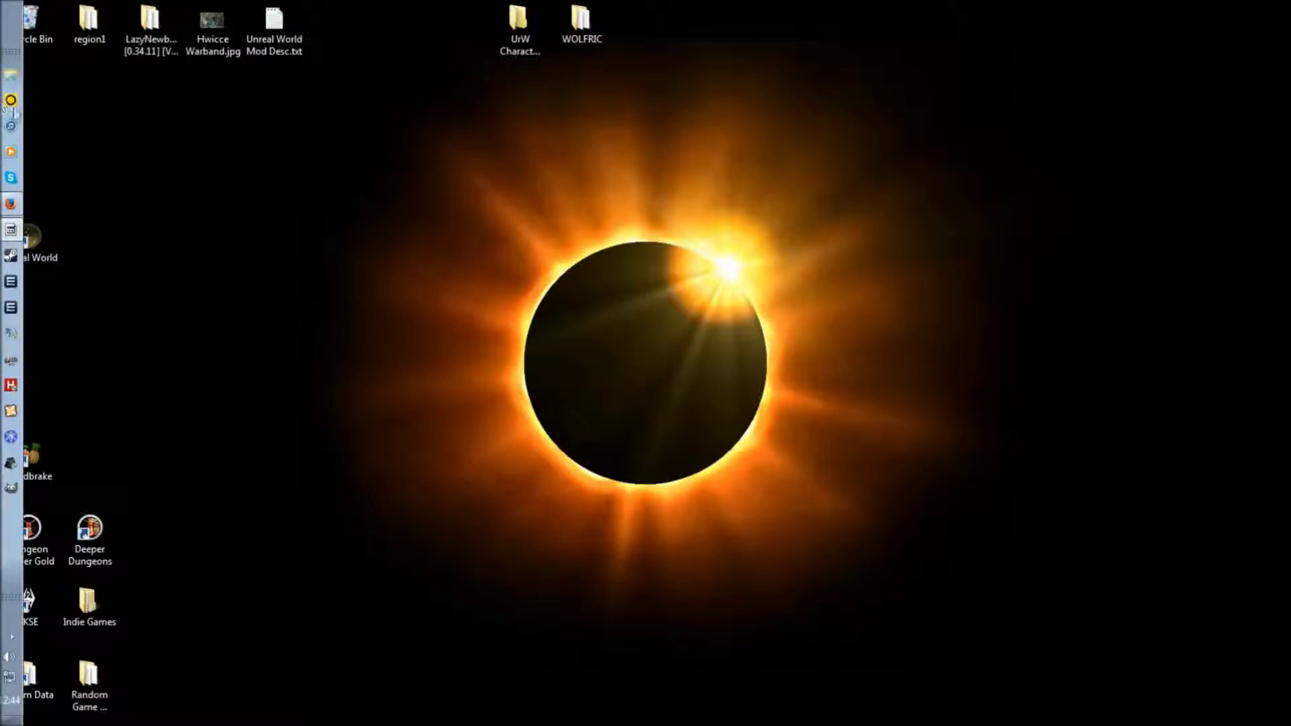
click(11, 205)
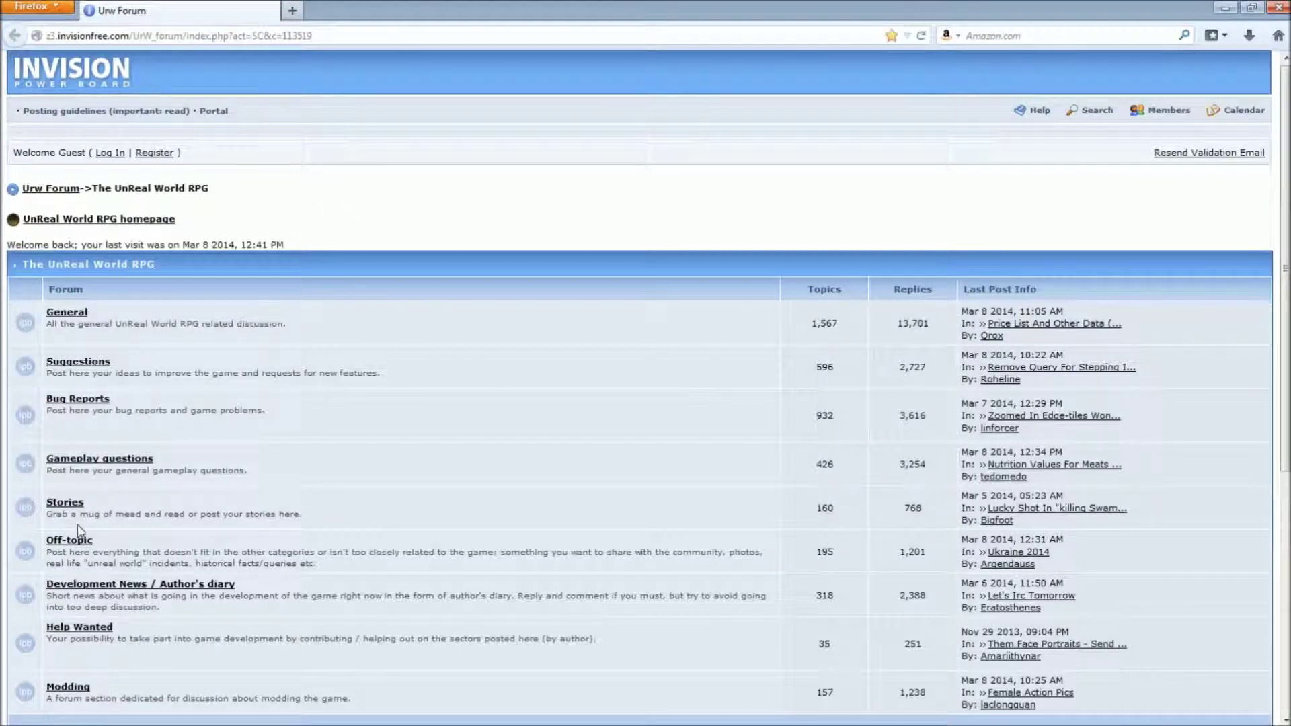
- Log in to the UrW Forum, skip the redirect, and reopen the Modding board topics
click(61, 691)
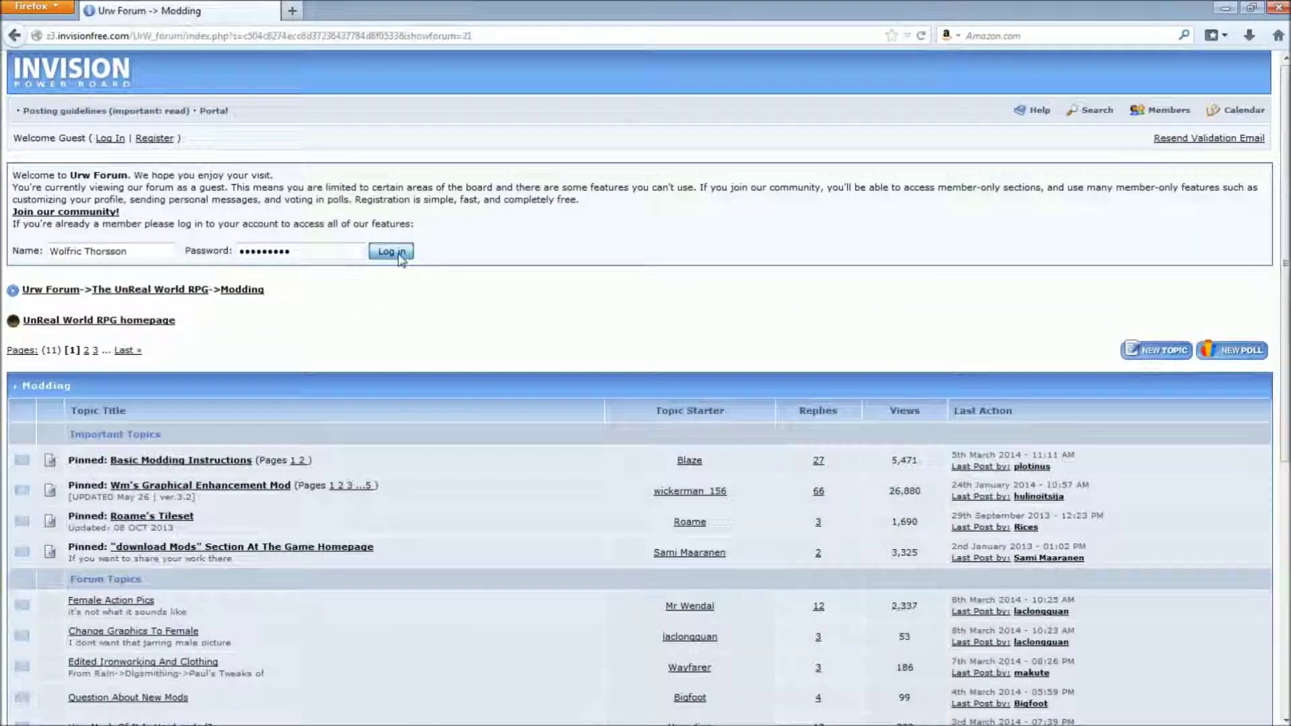
click(391, 252)
click(605, 364)
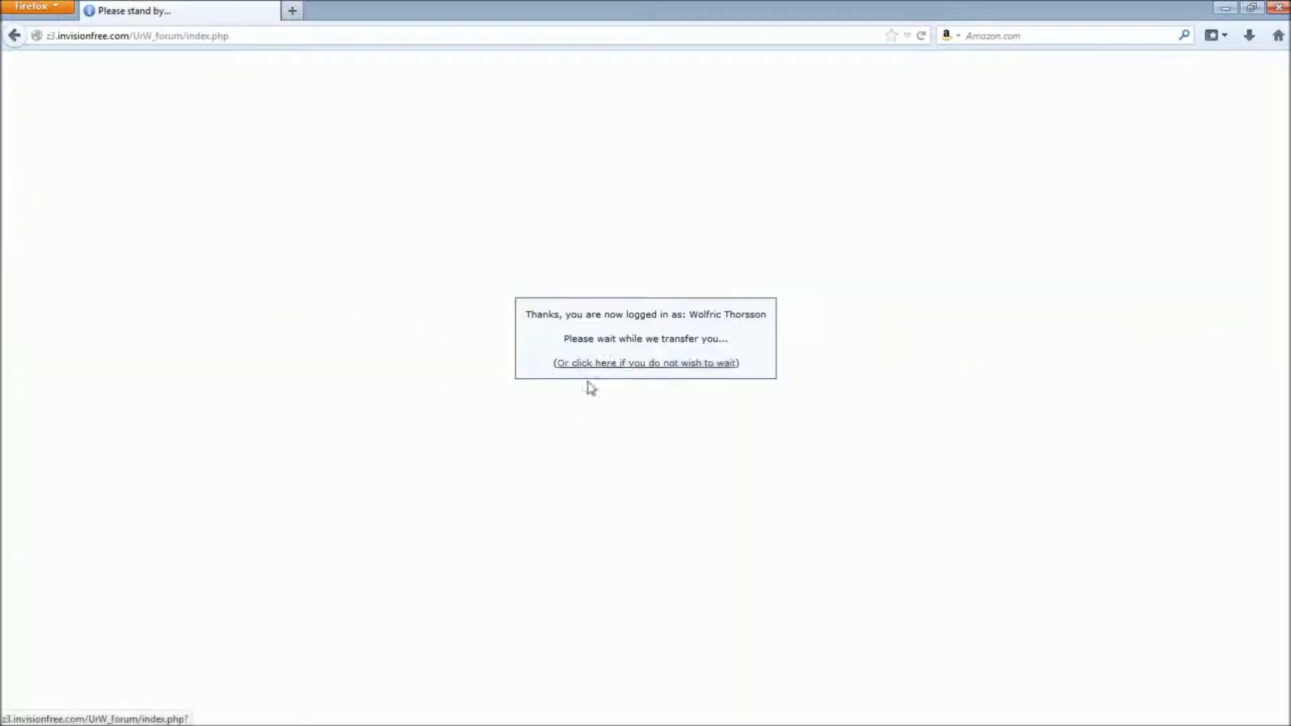
scroll(375, 394, down, 1)
scroll(282, 355, down, 2)
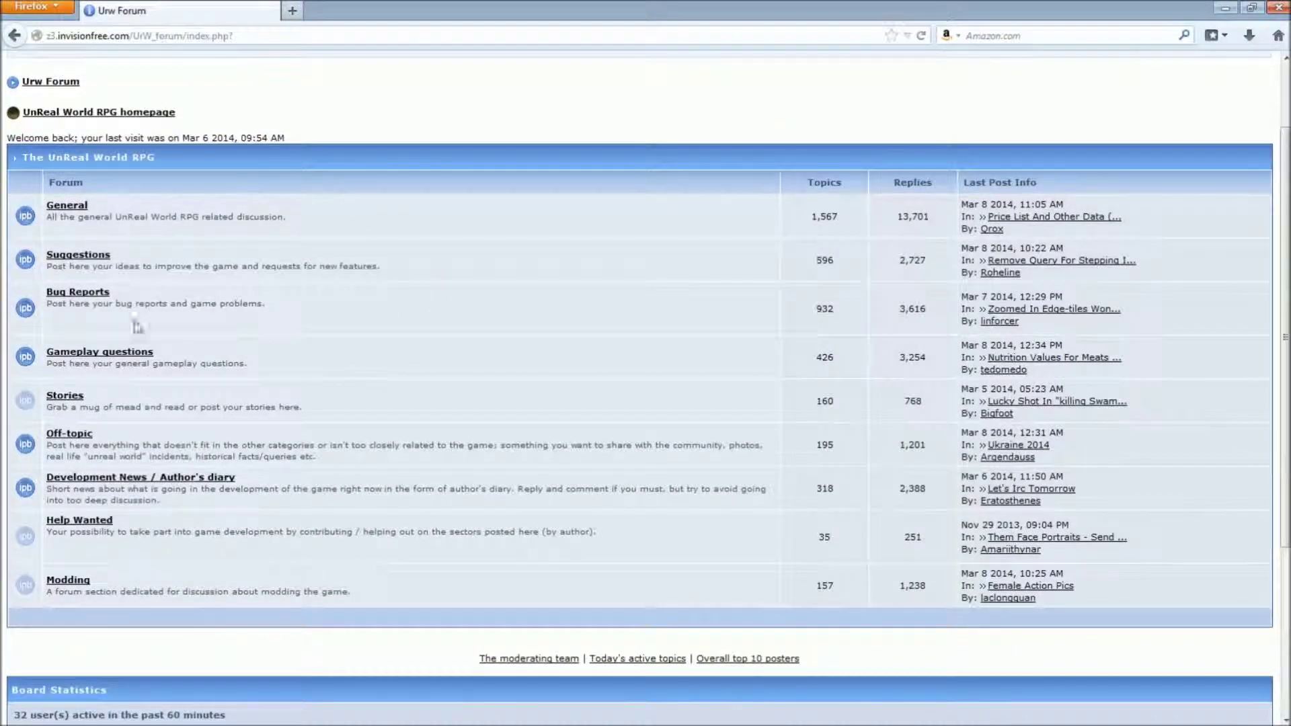
click(70, 581)
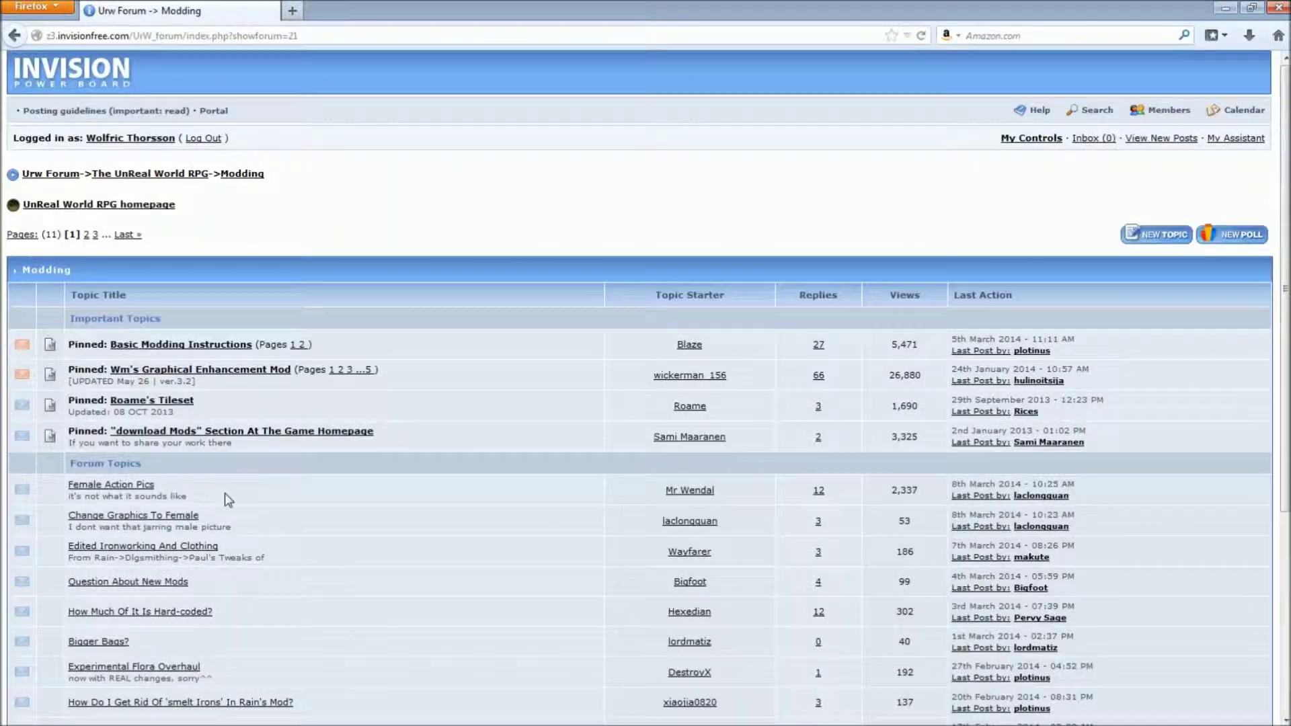
- Page through the Modding topic list to page 3
scroll(228, 500, down, 5)
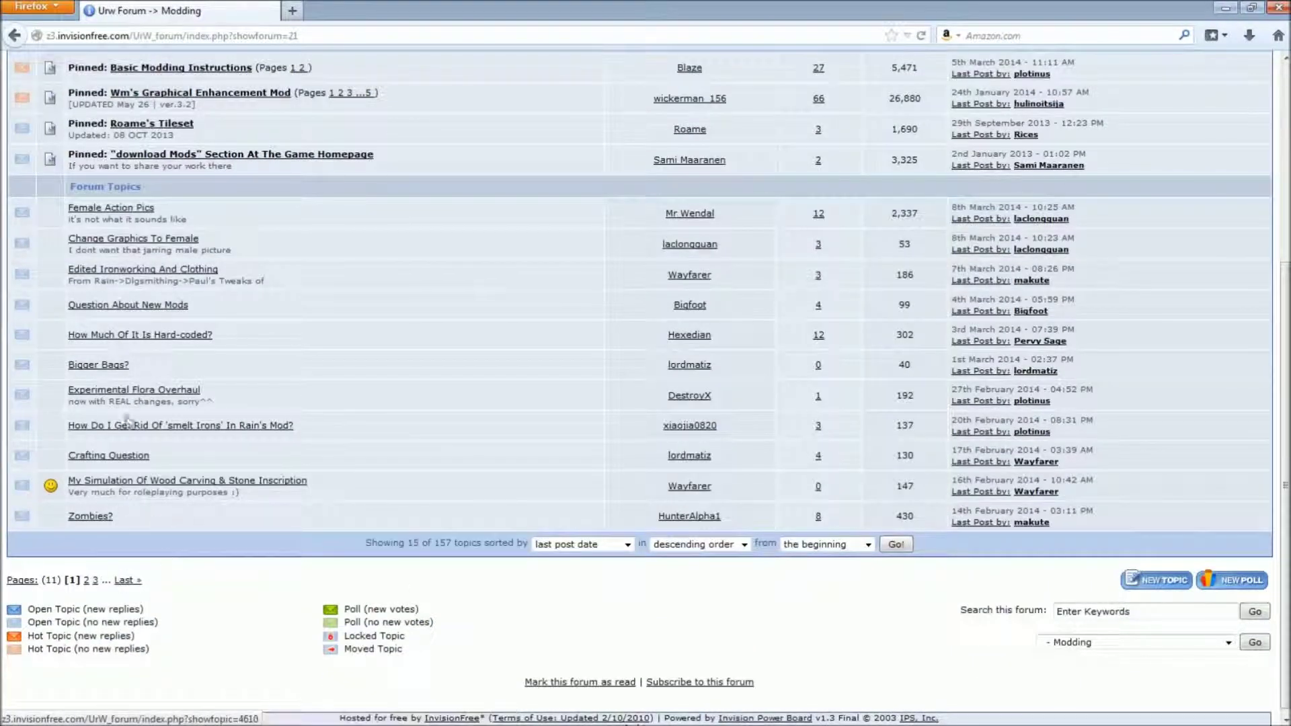
scroll(192, 201, up, 2)
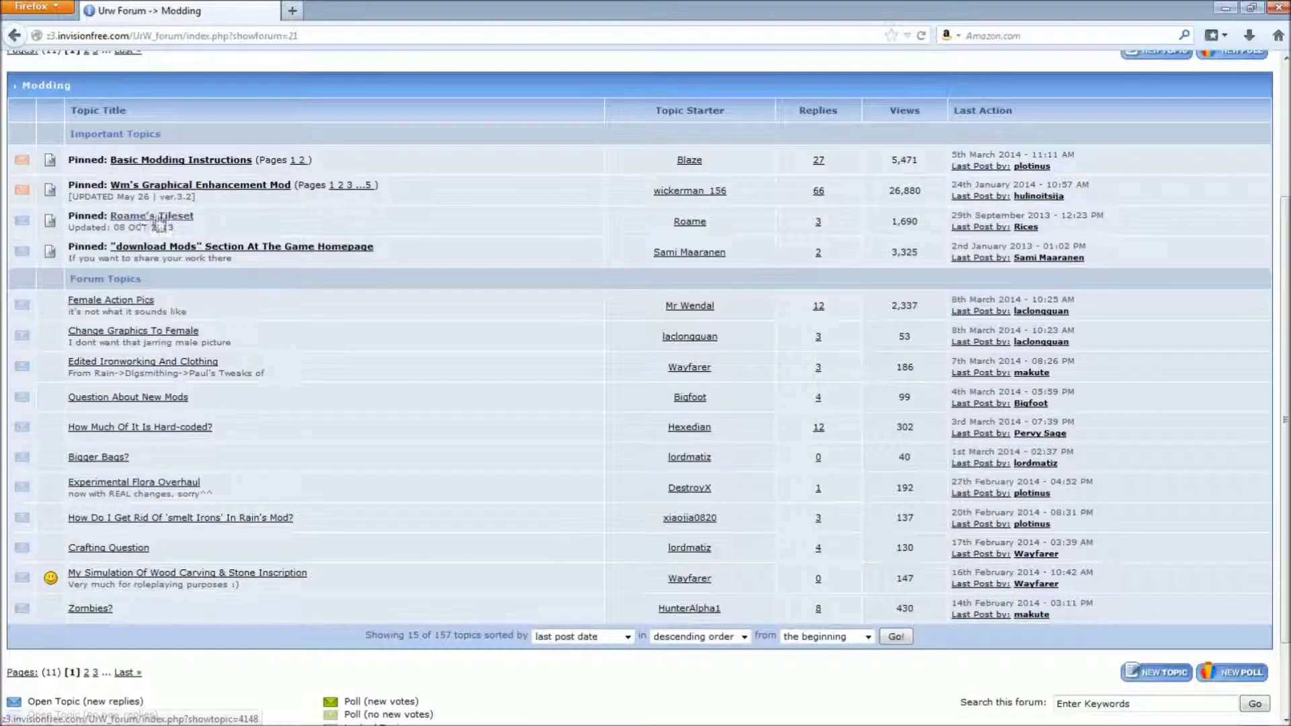
click(87, 673)
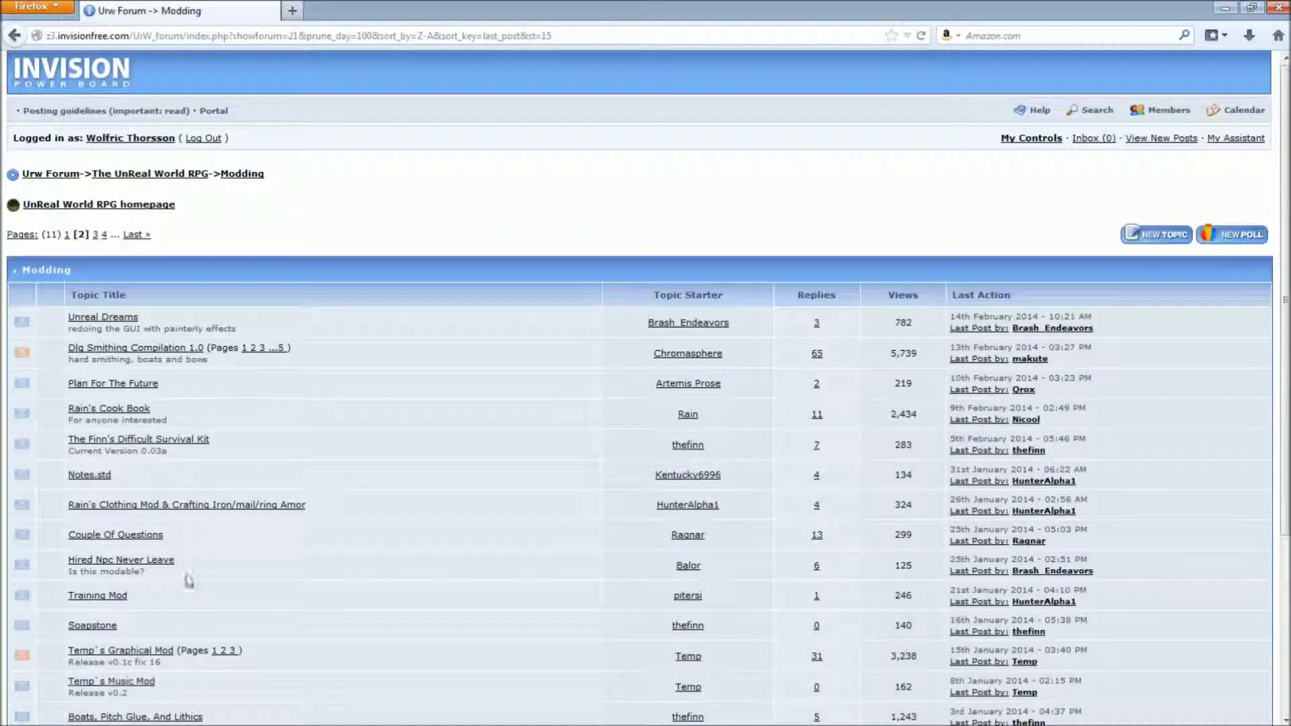
scroll(175, 538, down, 2)
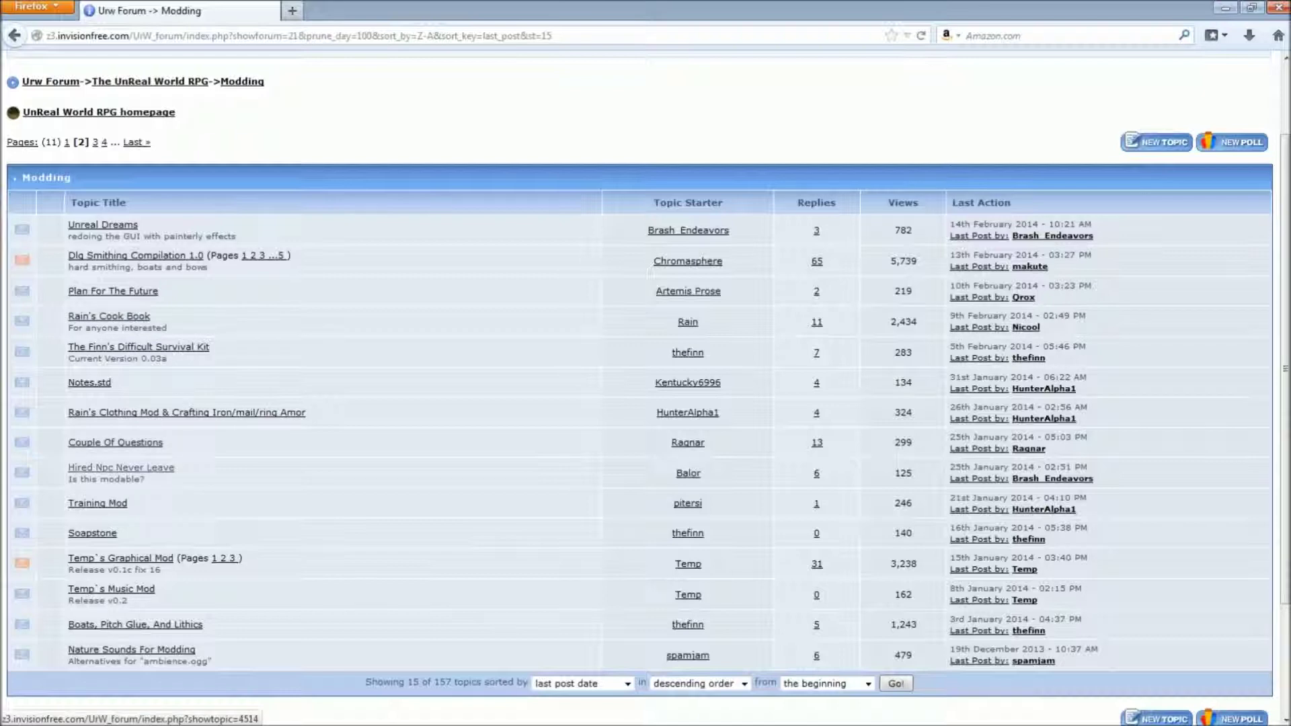
scroll(88, 679, down, 2)
scroll(88, 679, down, 1)
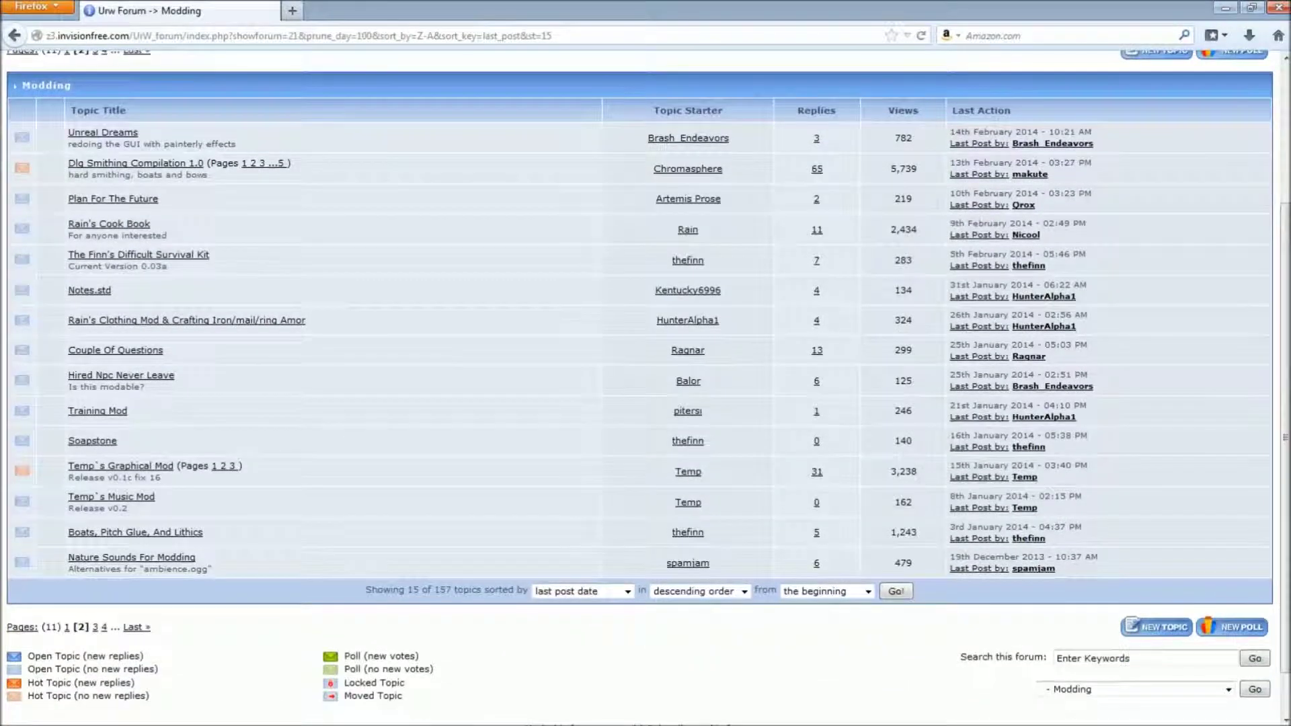
click(95, 627)
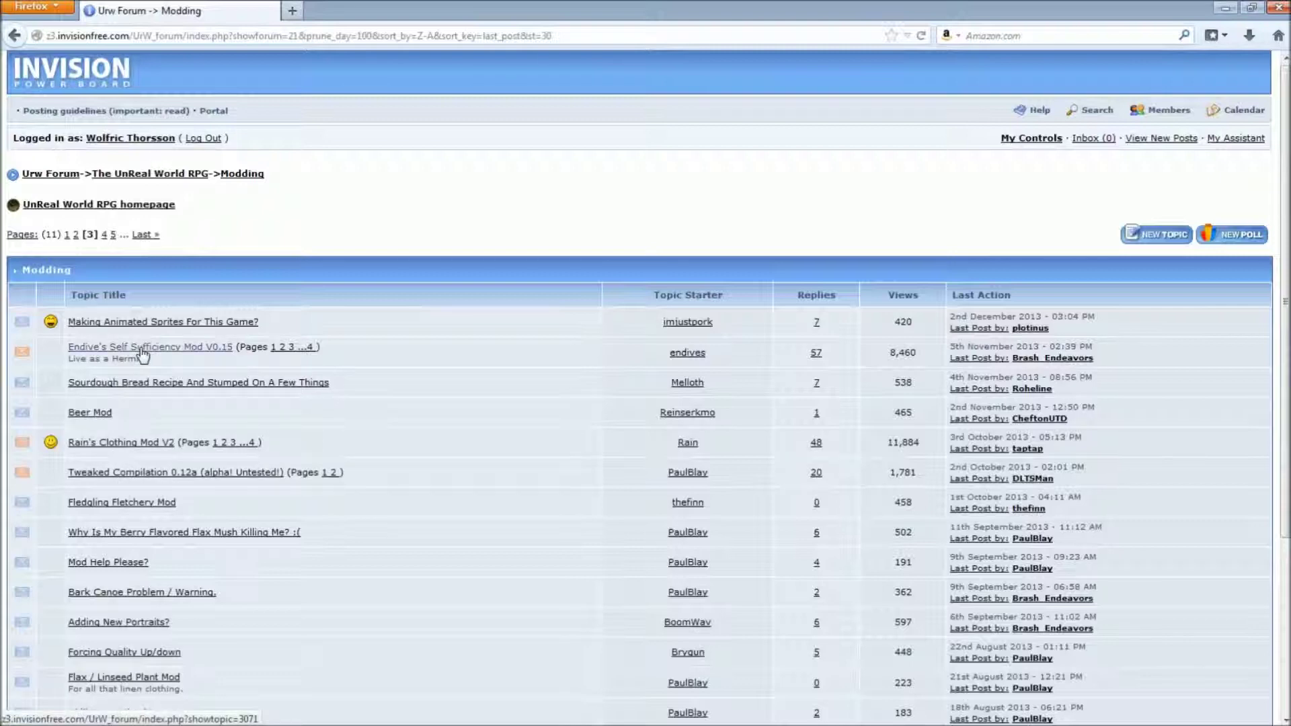
- Open the Endive's Self Sufficiency Mod topic
scroll(176, 381, down, 5)
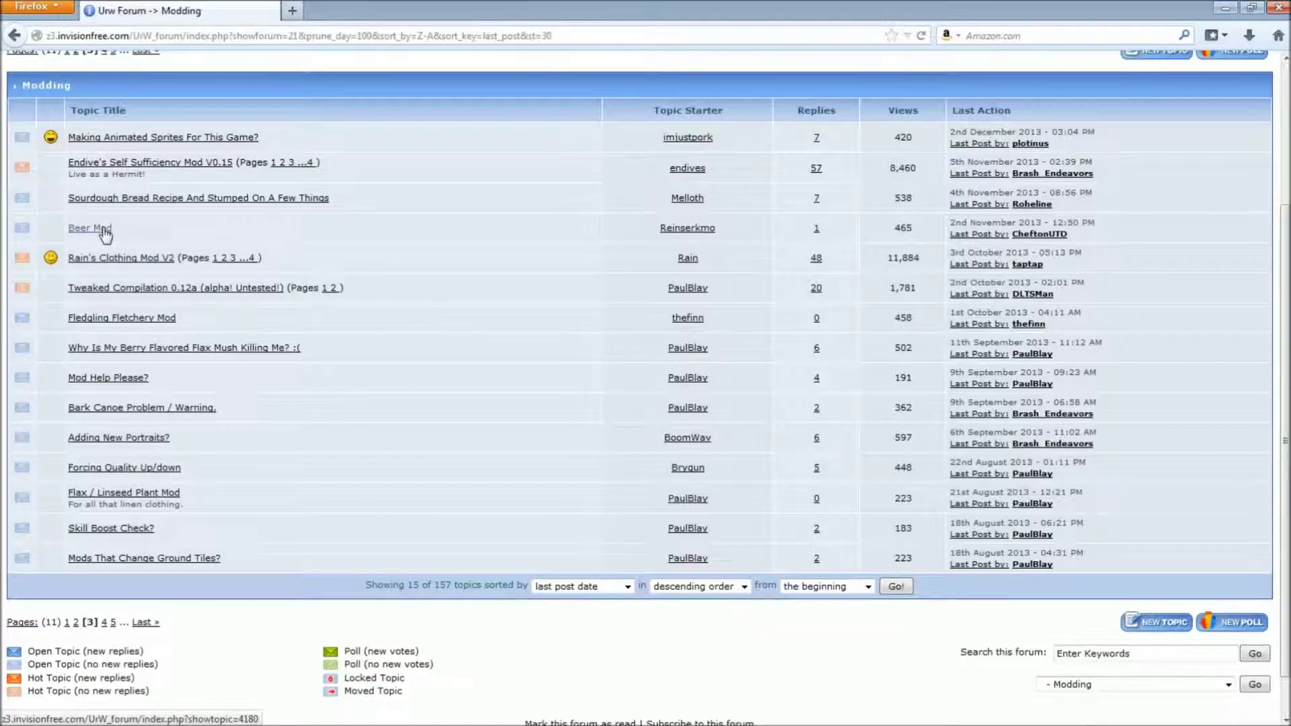
scroll(343, 363, up, 5)
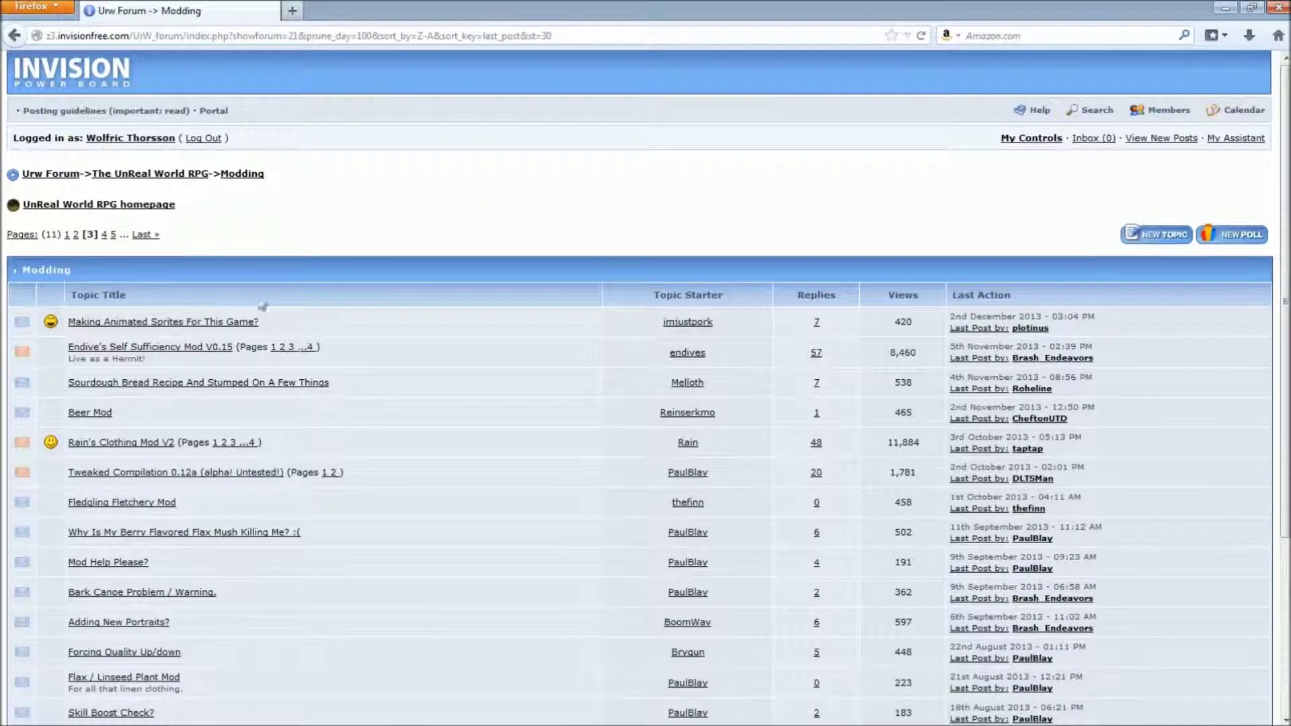
click(137, 347)
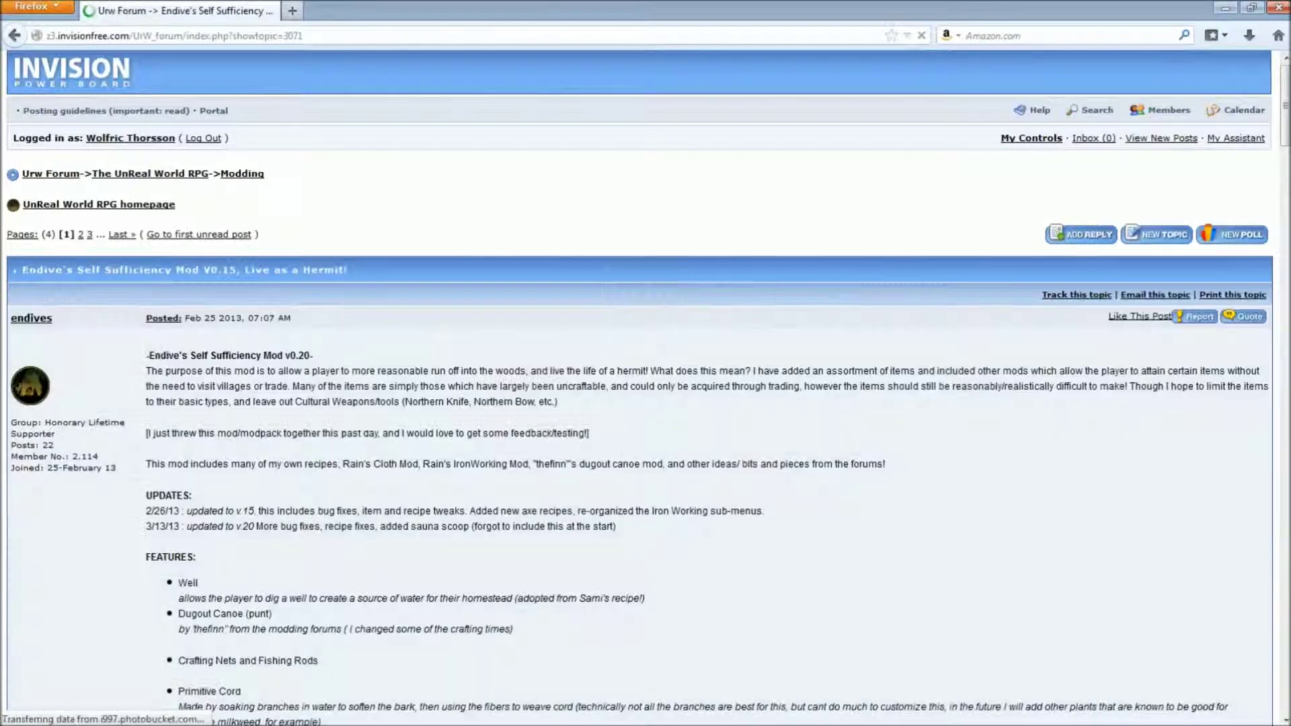
- Select the How to Install steps in Endive's topic and open the mod pack download link
scroll(645, 384, down, 10)
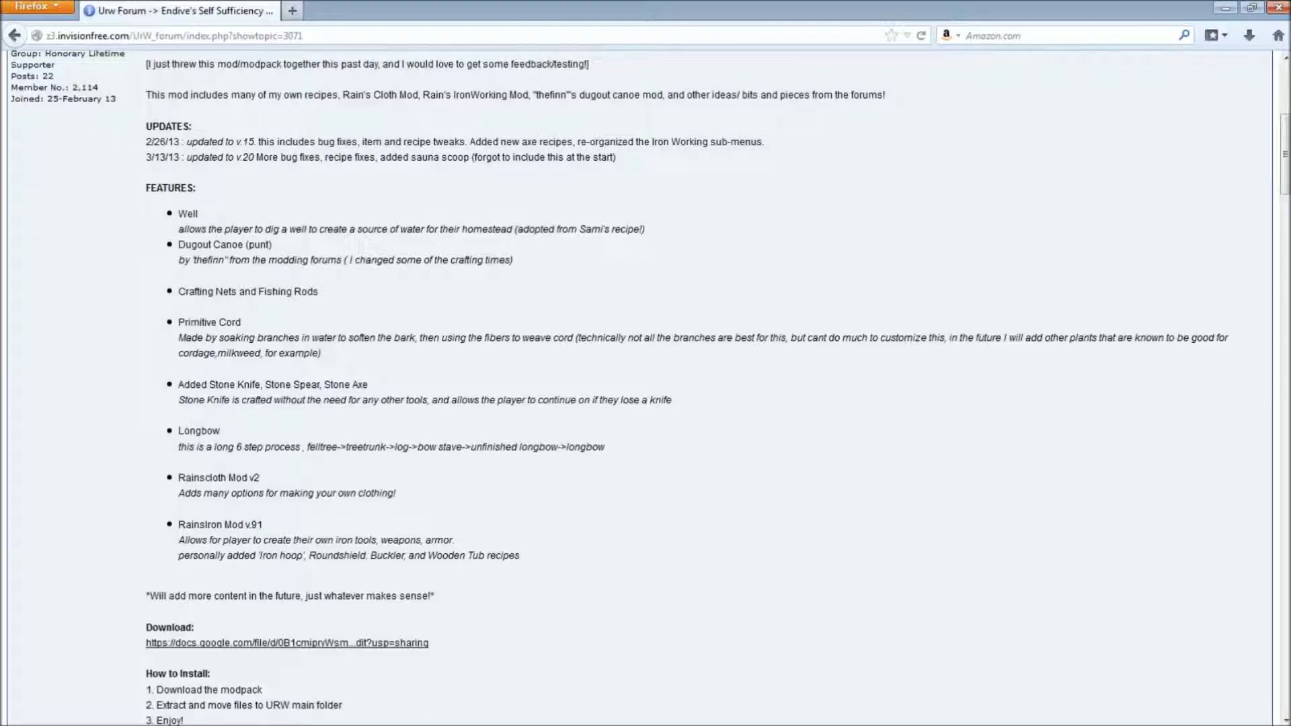
scroll(256, 156, down, 3)
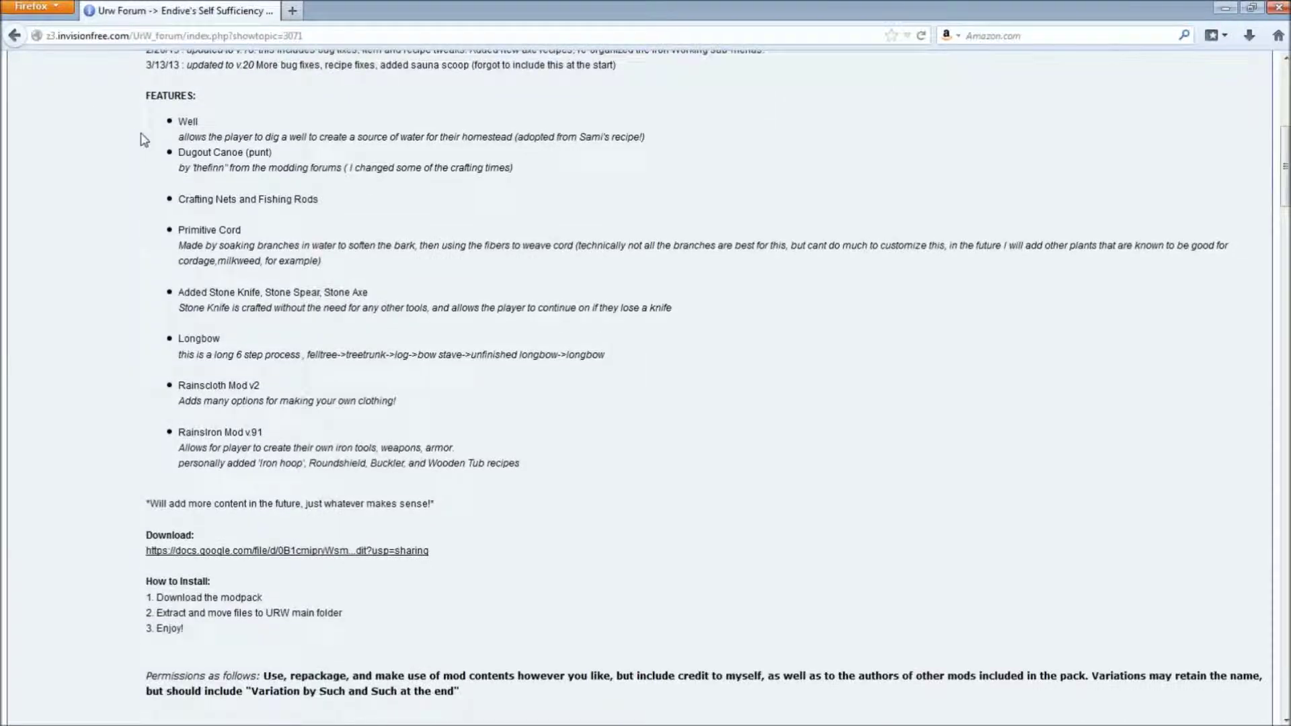
drag(146, 51, 264, 434)
click(499, 483)
scroll(49, 303, down, 9)
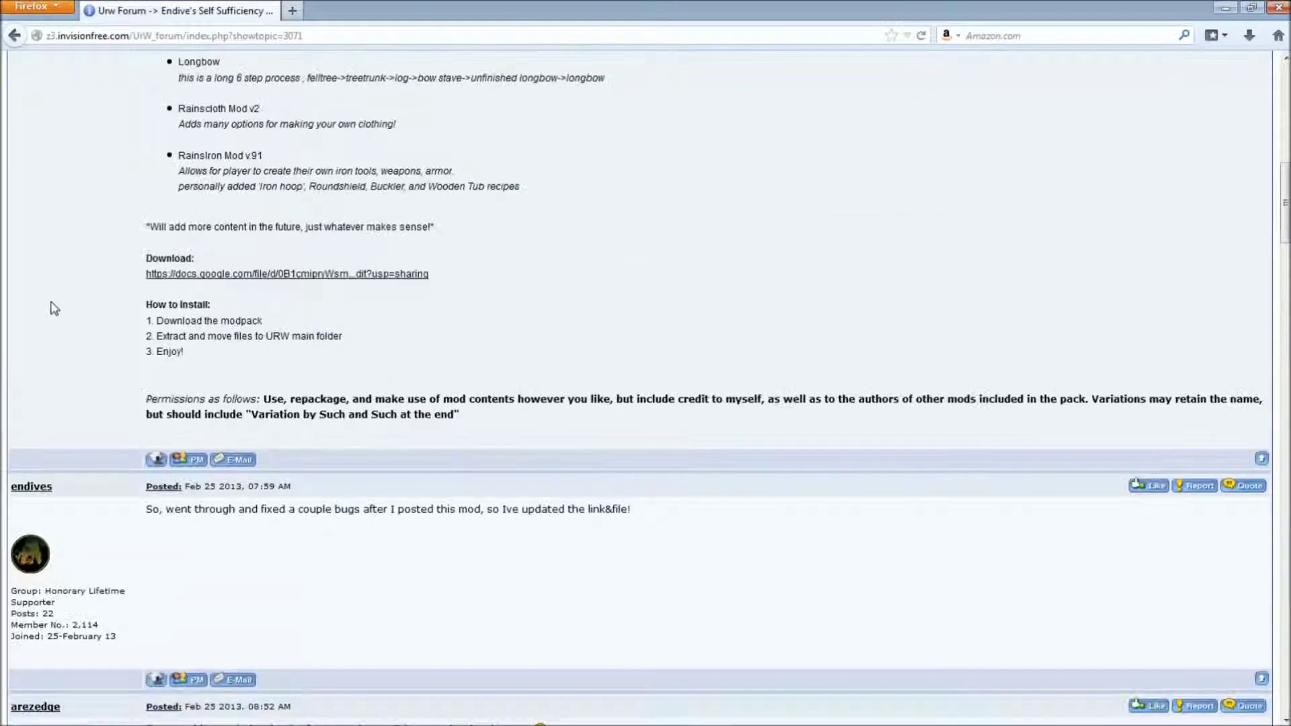
mouse_move(151, 304)
mouse_down()
mouse_move(172, 337)
mouse_move(232, 380)
mouse_up()
click(265, 372)
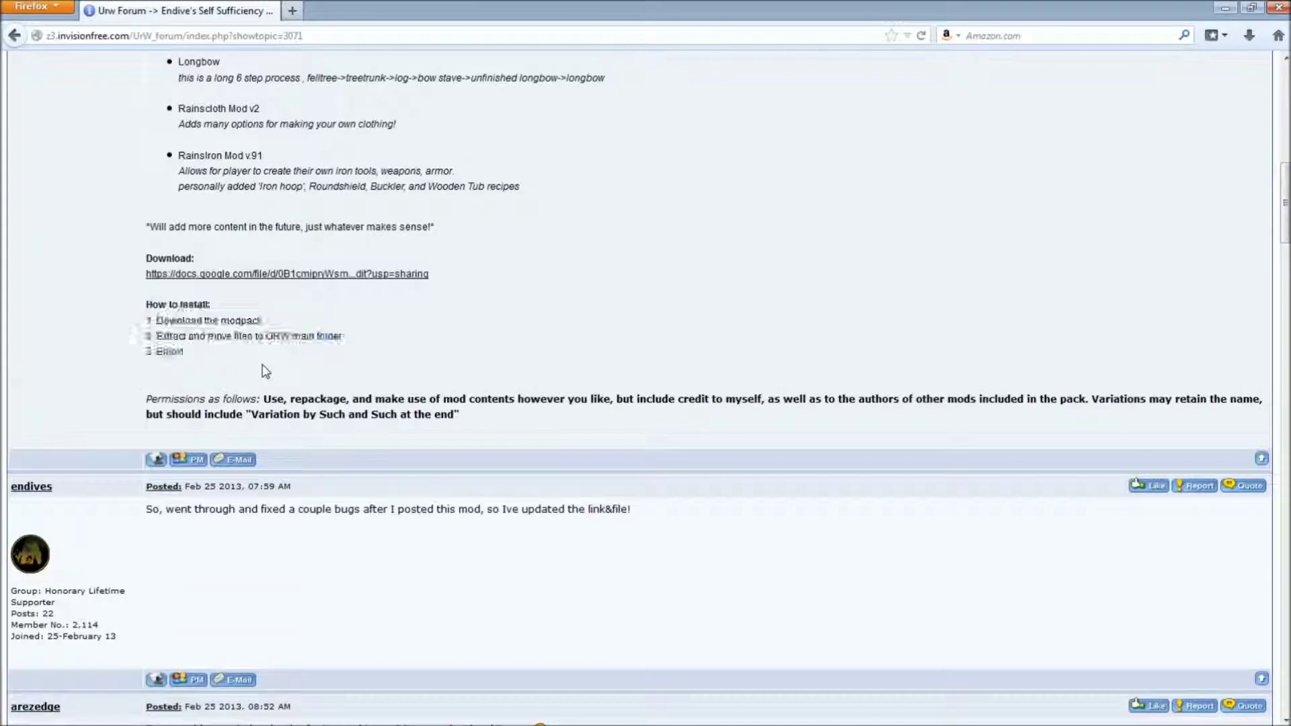
drag(146, 304, 236, 372)
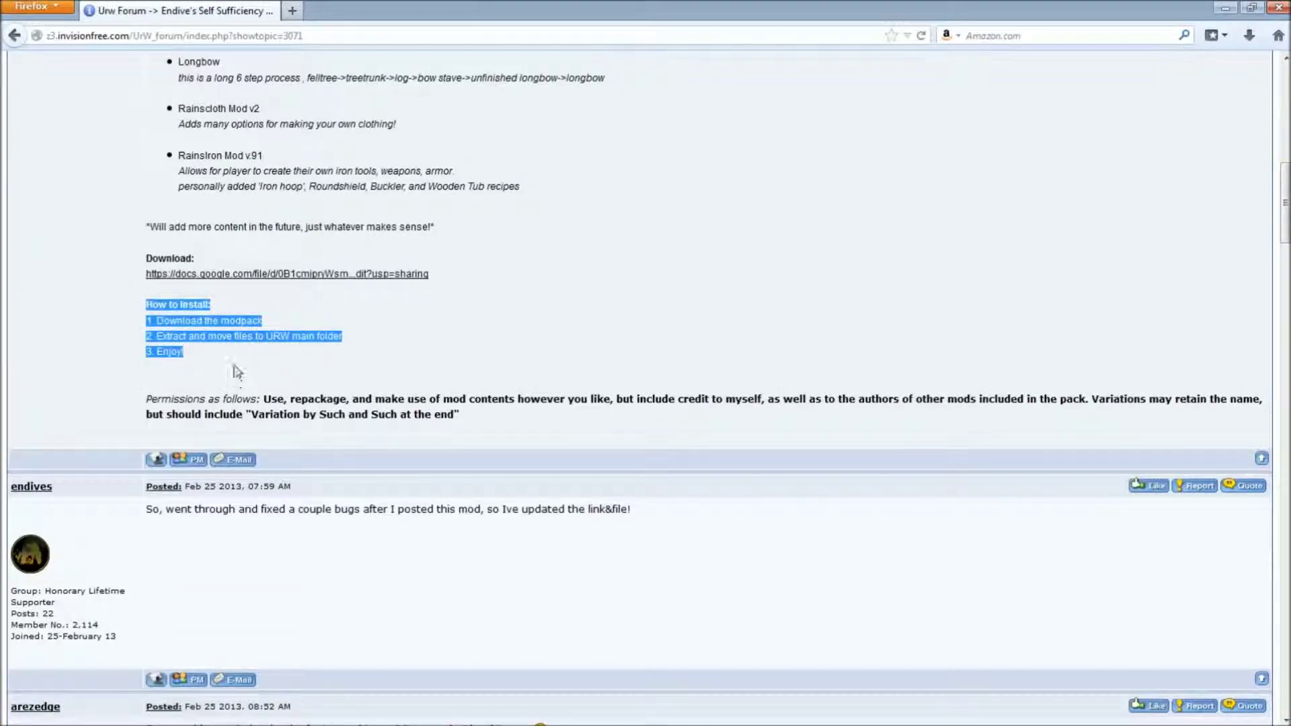
click(296, 308)
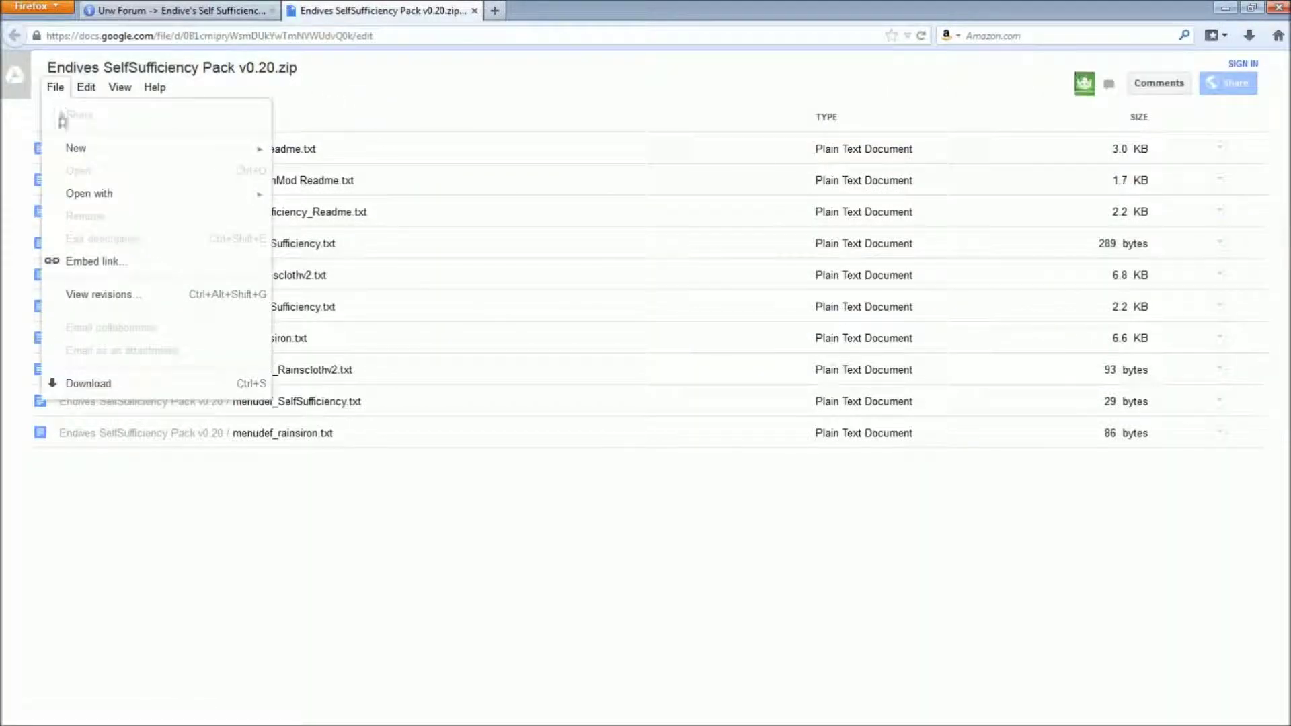
- Reveal the zip's full file list, then close the Google Drive preview
click(573, 584)
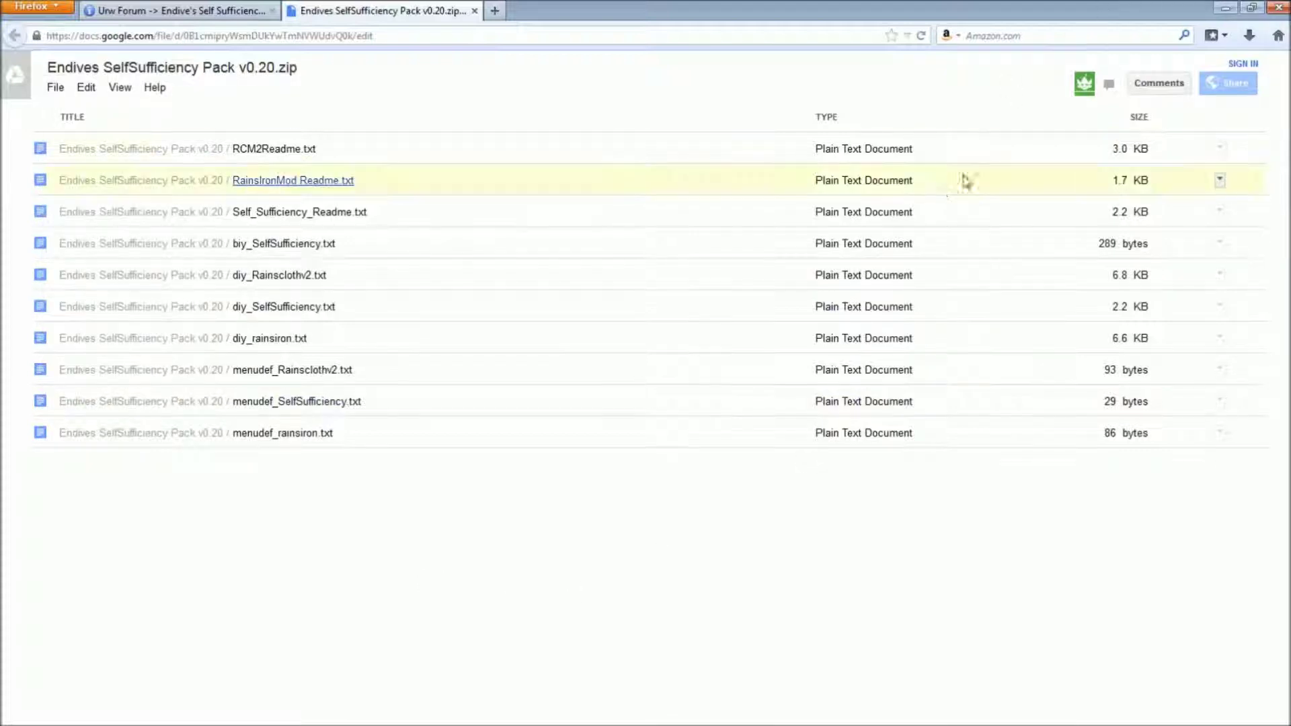
click(477, 10)
- From Roame's Tileset topic, download Roame's Tileset 08OCT13.zip via its Dropbox link
key(alt+Left)
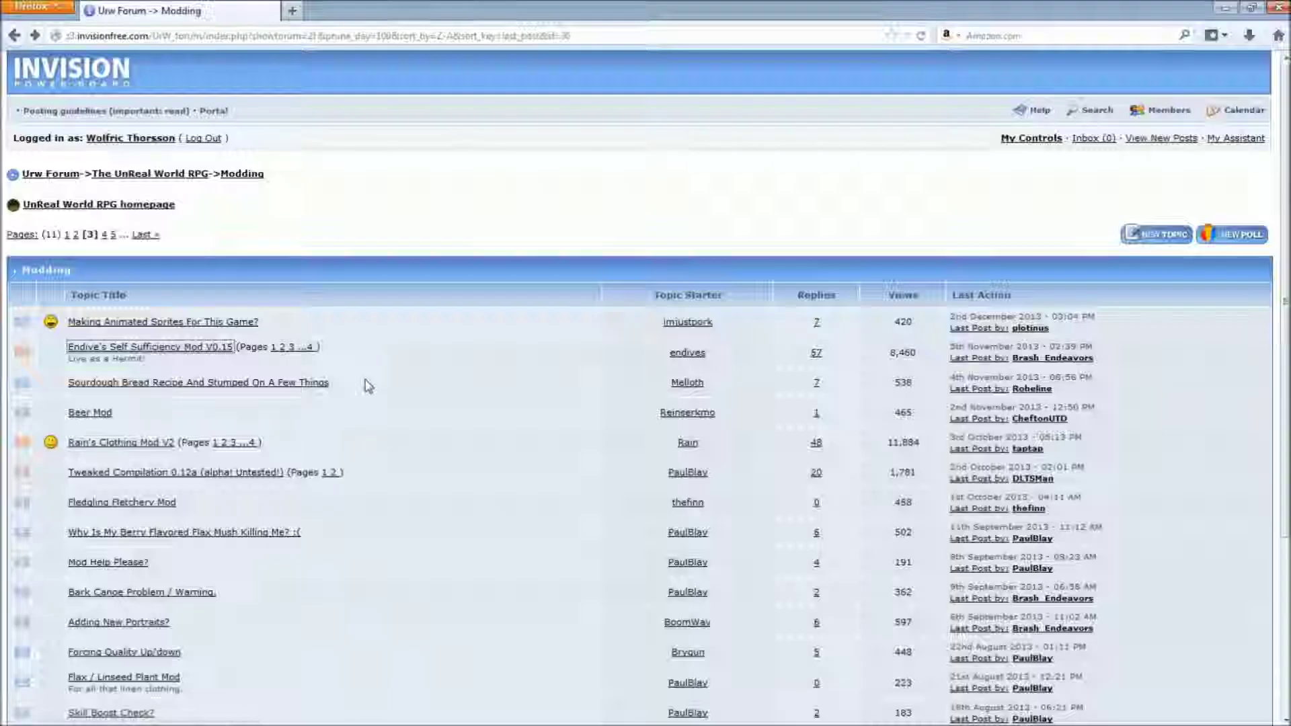
key(alt+Left)
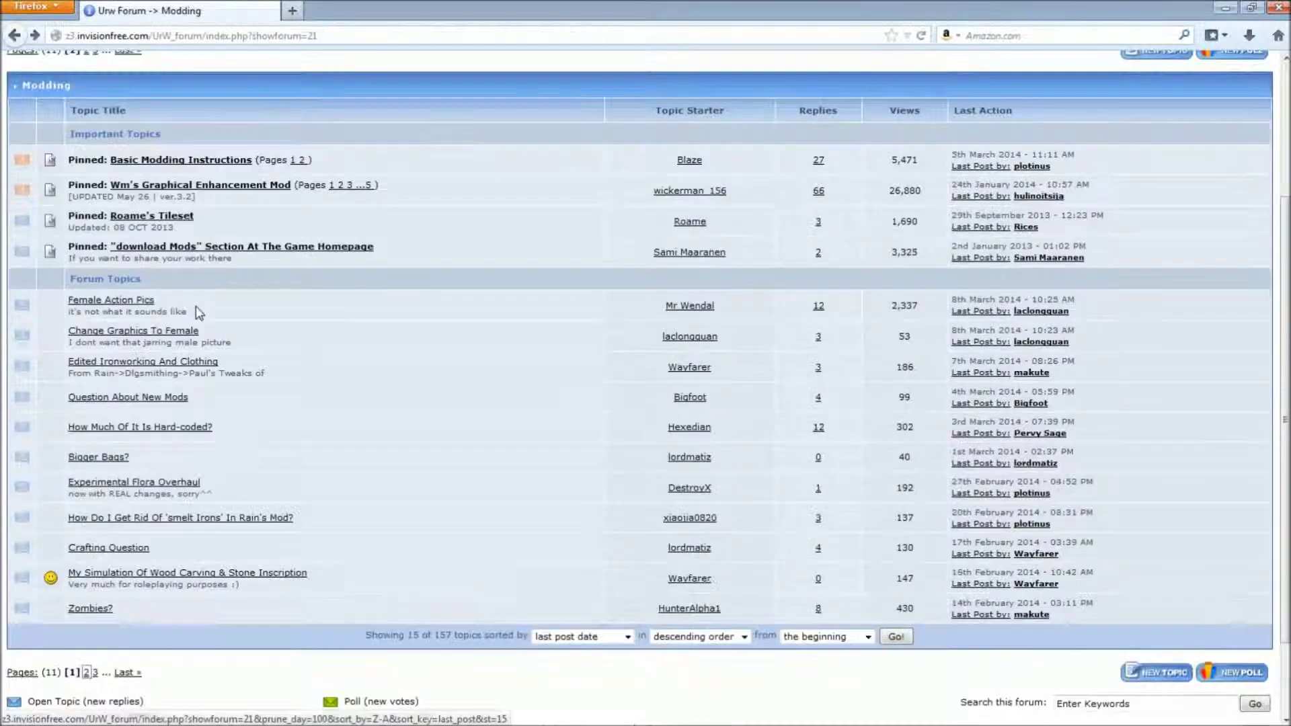
click(156, 217)
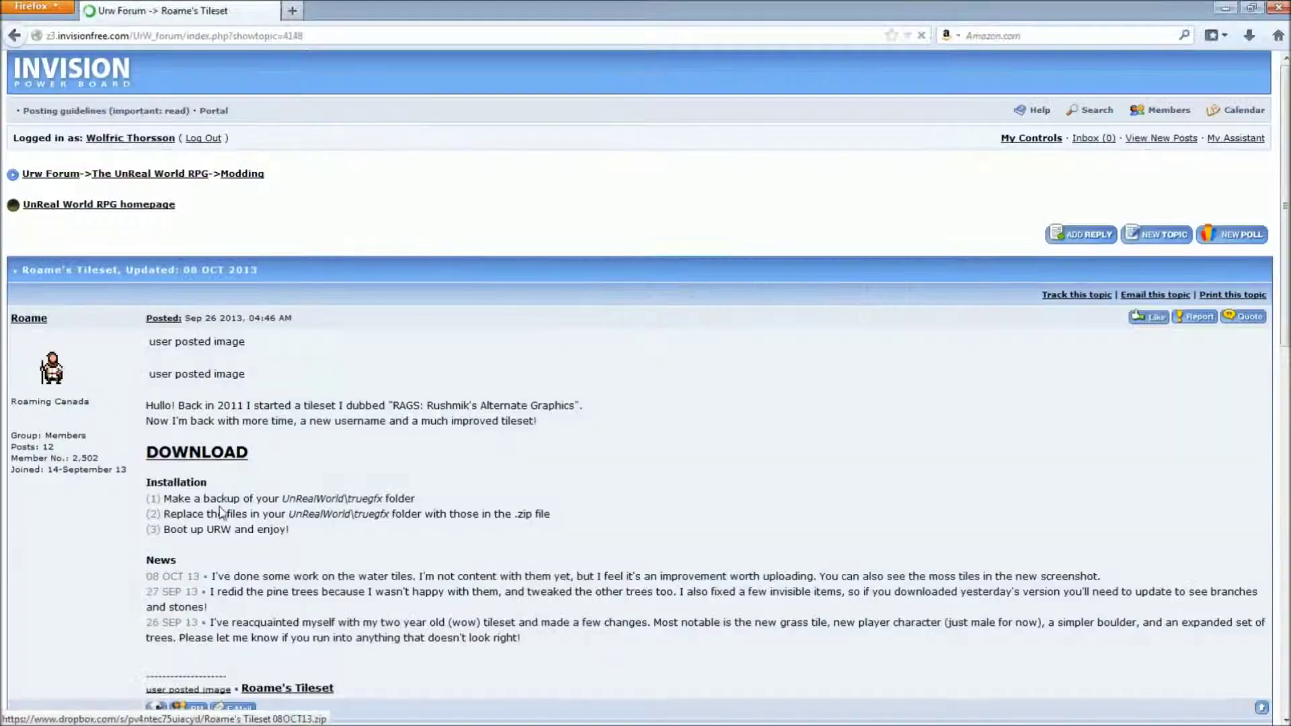
scroll(223, 437, down, 10)
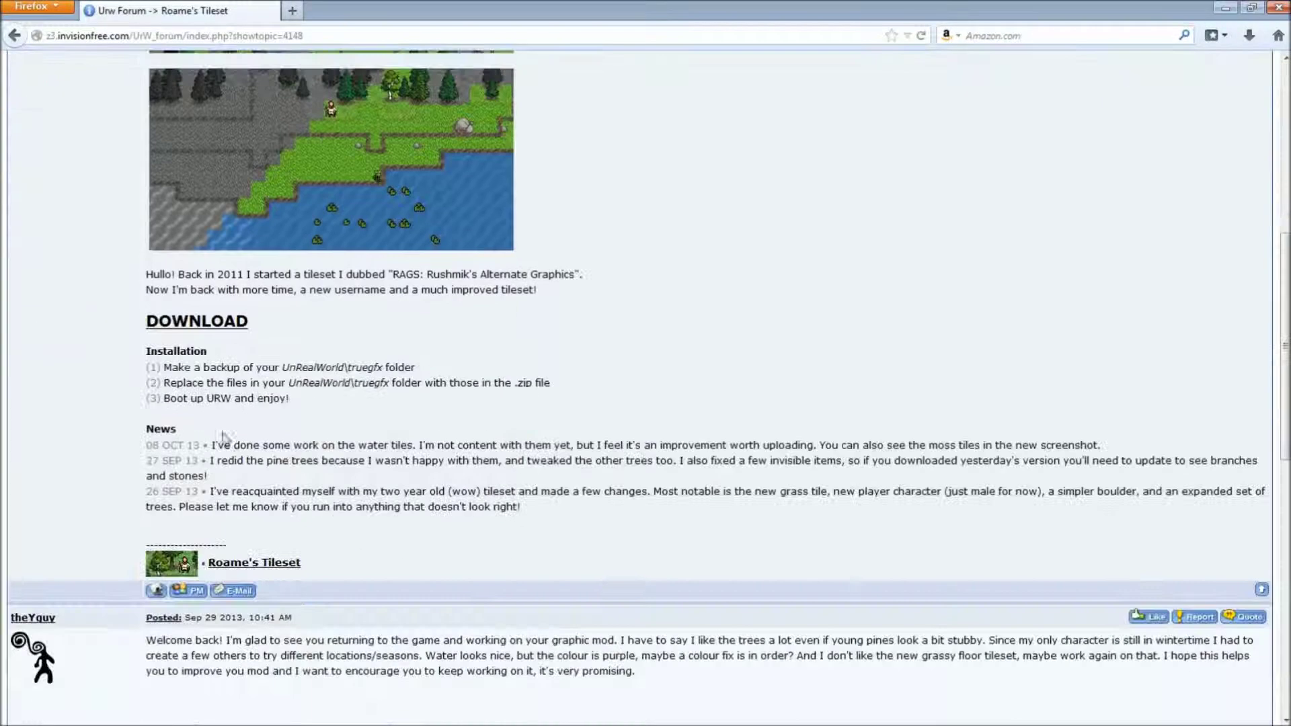
click(193, 319)
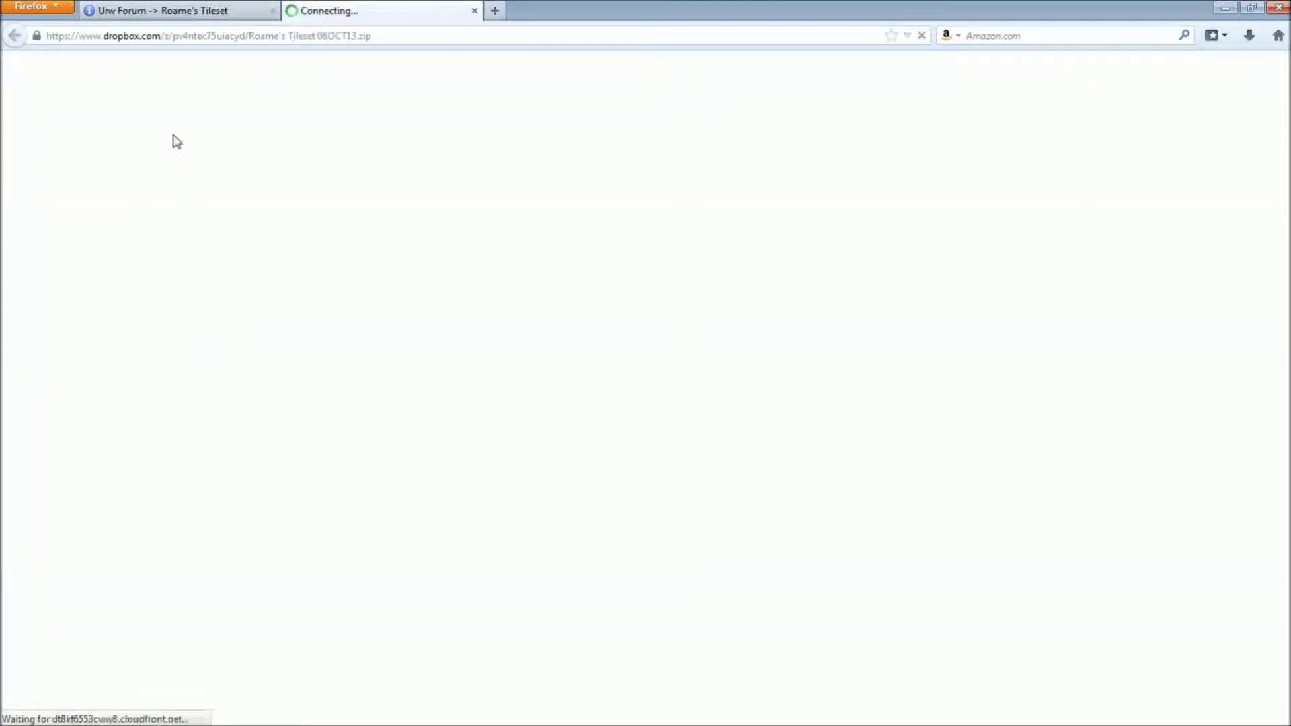
click(570, 364)
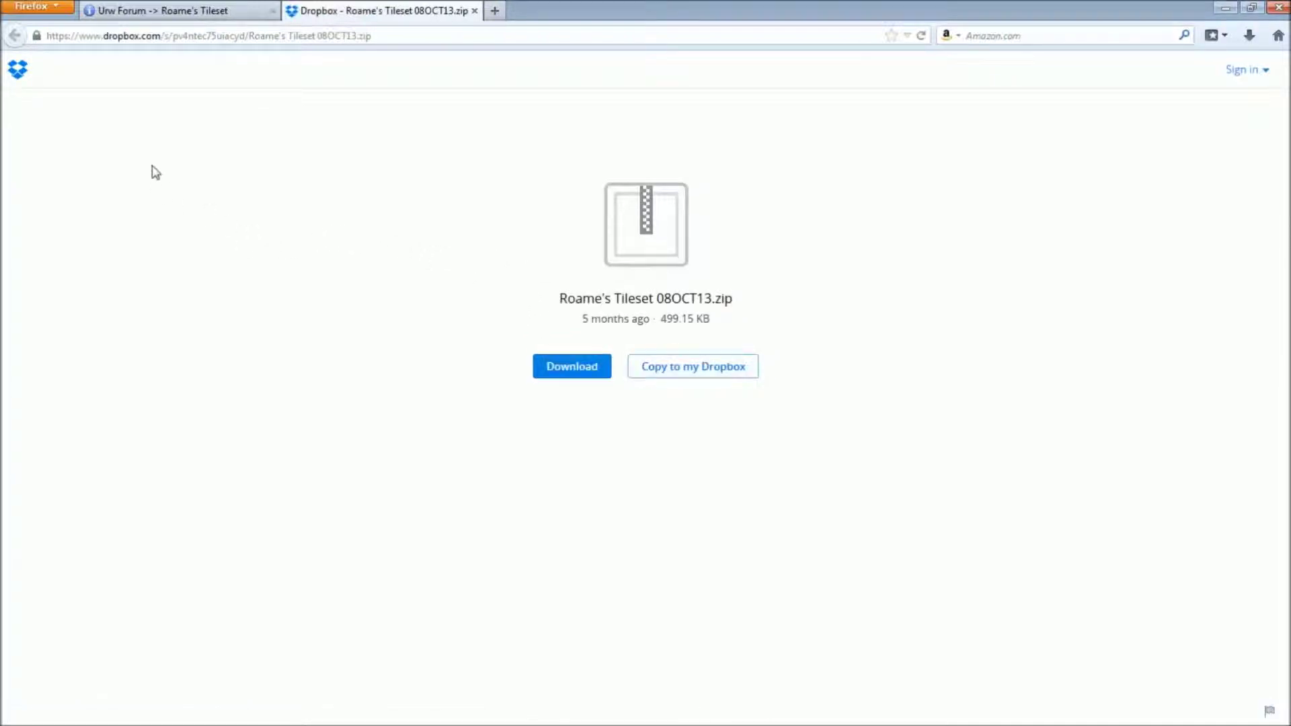
- Close the Dropbox tab and open Rain's Cook Book from Modding page 2
click(474, 10)
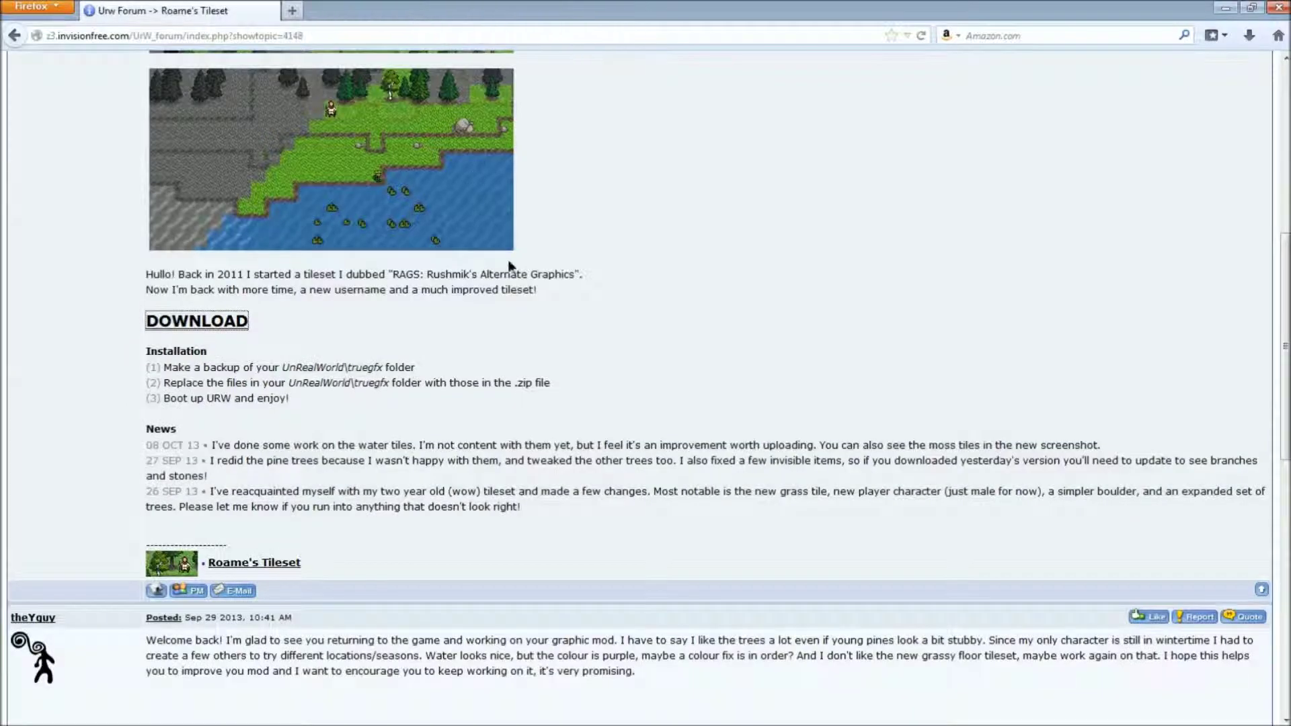
key(alt+Left)
click(86, 672)
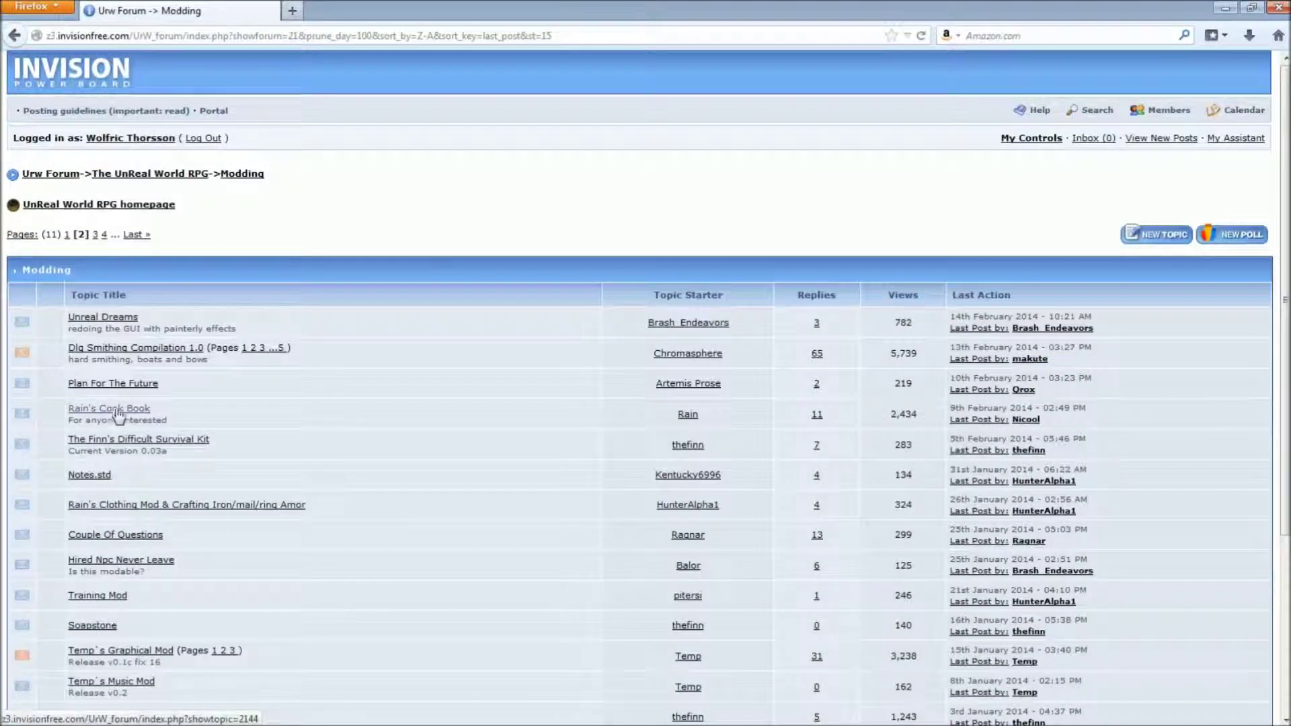
click(116, 408)
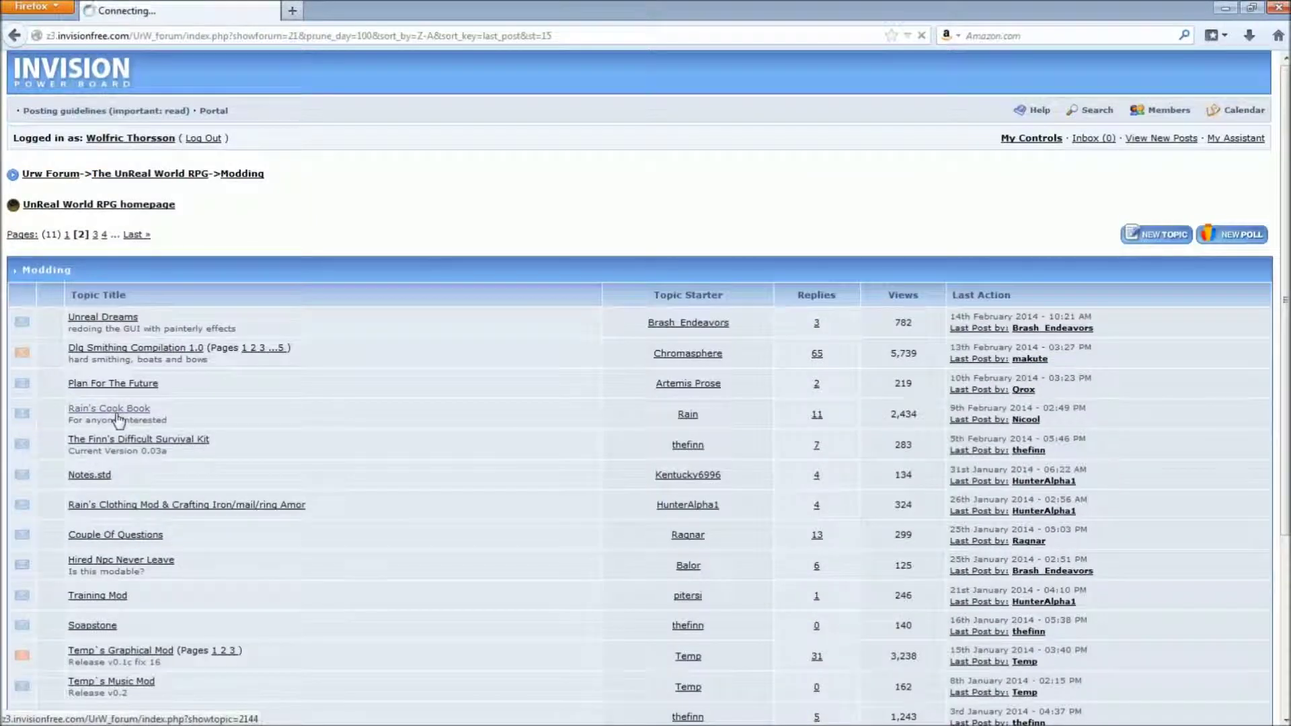
- Scroll through the cookery_rain.txt recipe code, then minimize Firefox
scroll(276, 469, down, 5)
scroll(277, 467, down, 10)
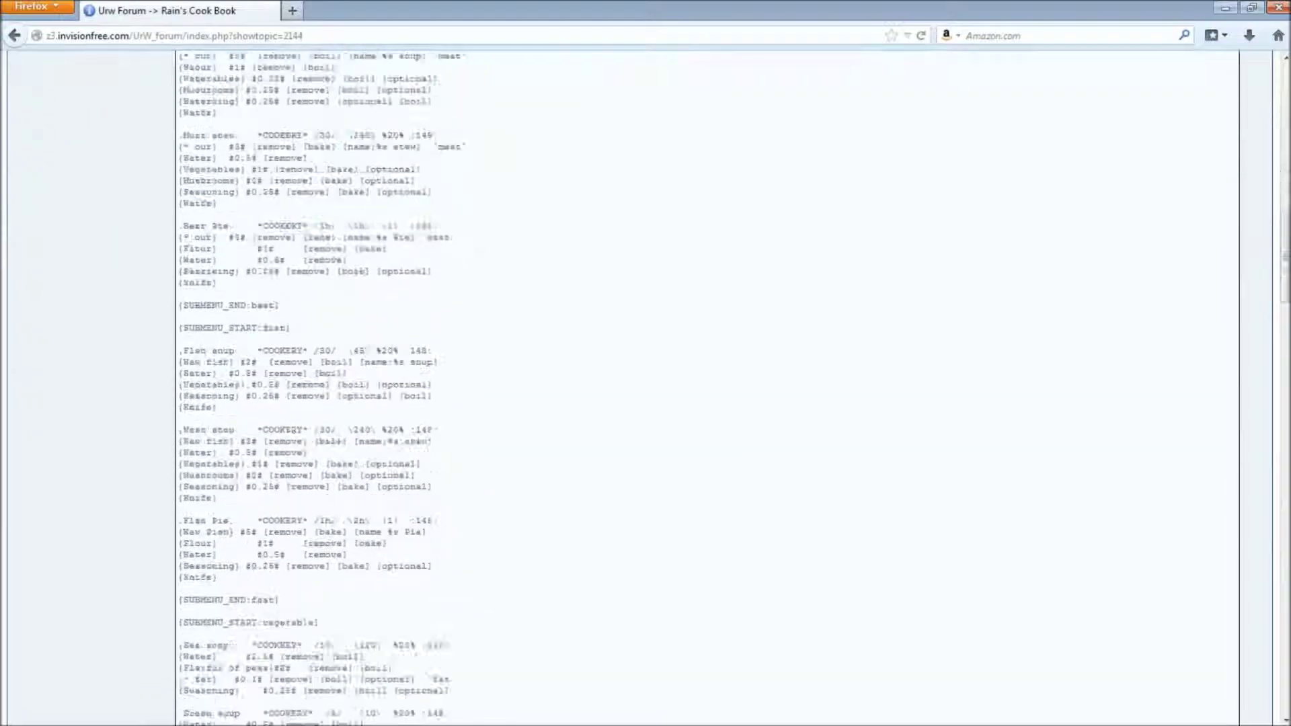
scroll(279, 464, down, 10)
scroll(282, 460, down, 10)
scroll(286, 456, up, 5)
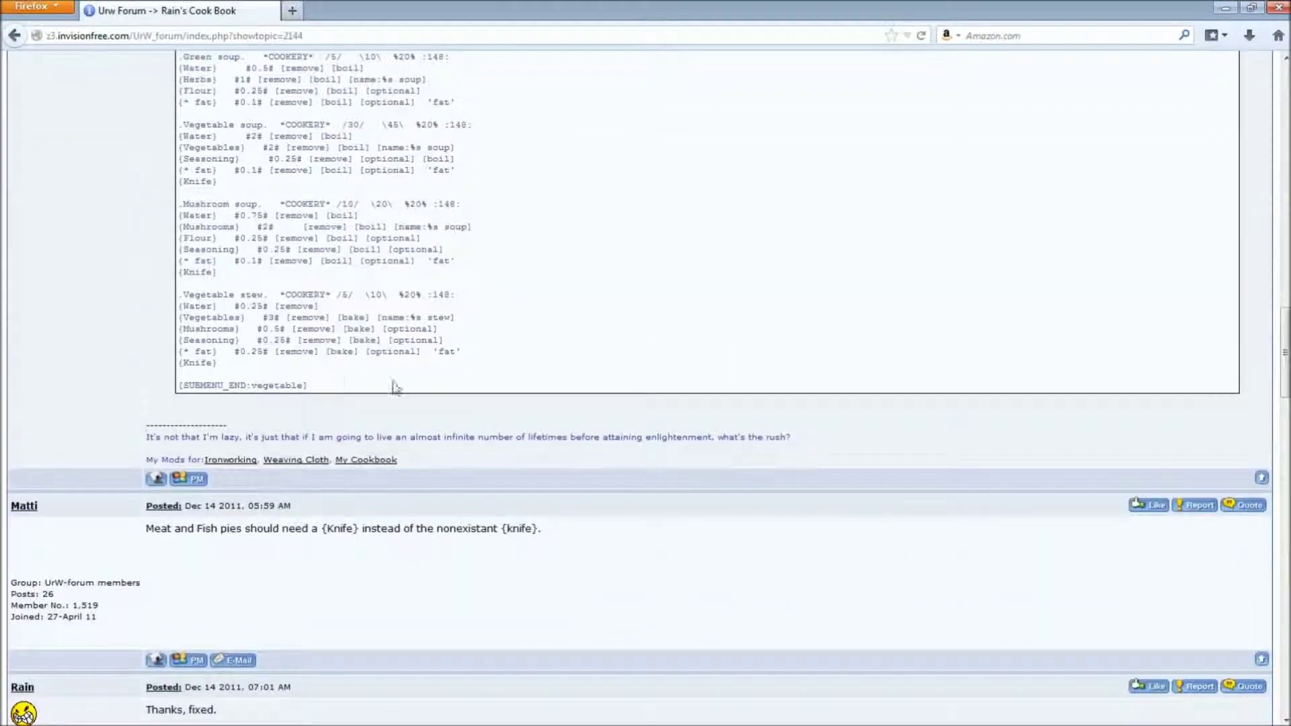
scroll(332, 386, up, 10)
scroll(269, 404, up, 10)
scroll(201, 417, up, 5)
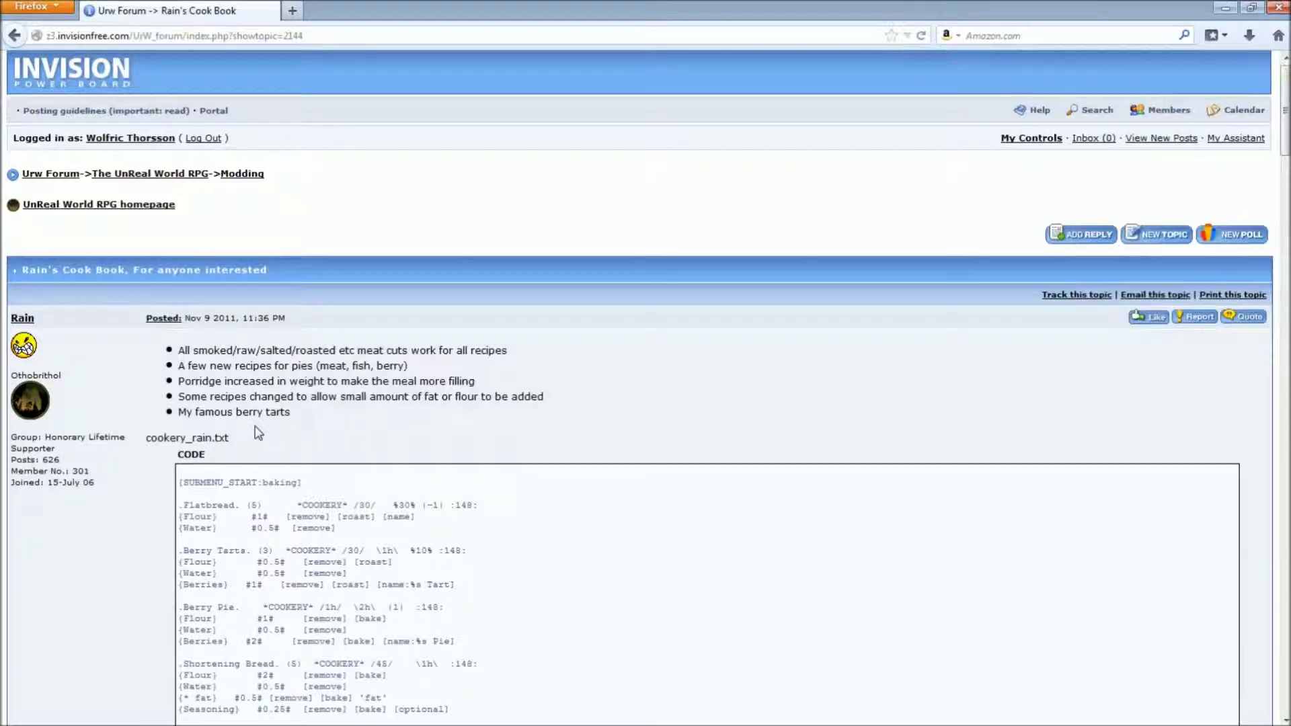
scroll(257, 432, down, 5)
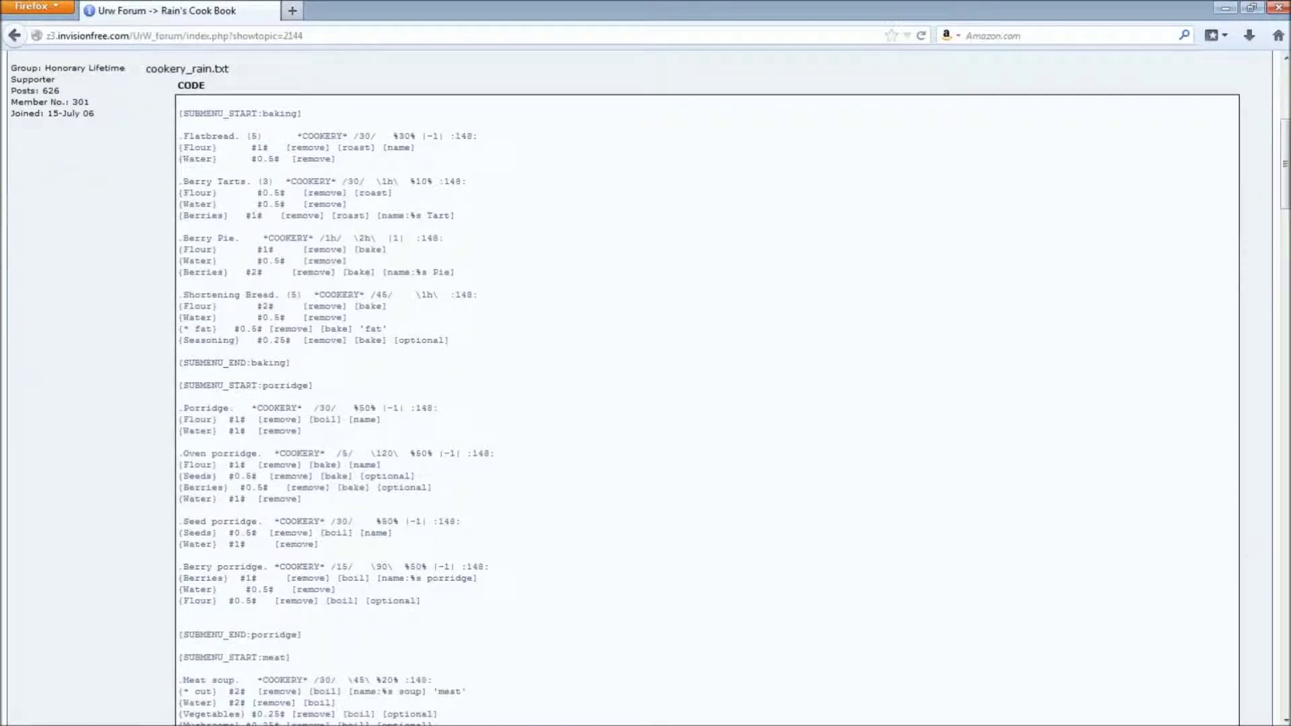
scroll(646, 384, down, 5)
scroll(645, 383, down, 5)
scroll(645, 383, down, 5)
scroll(646, 383, down, 5)
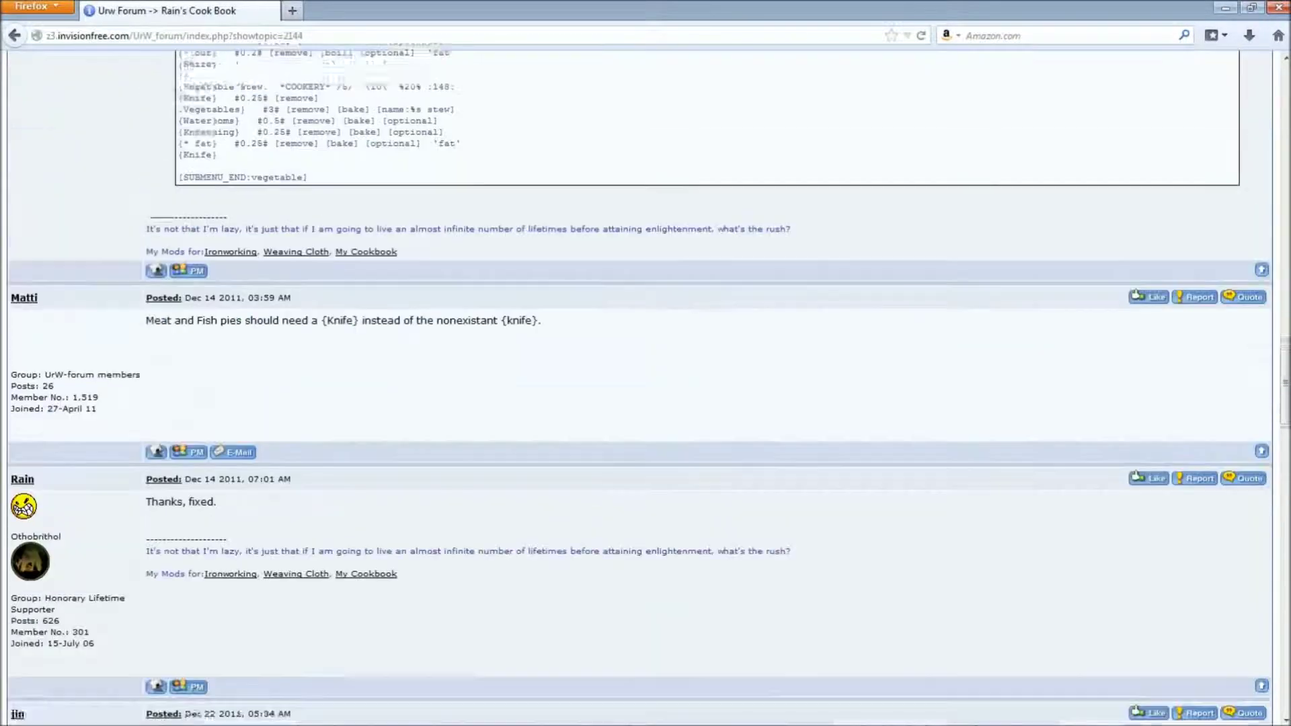
scroll(395, 368, up, 2)
scroll(426, 366, up, 4)
scroll(411, 398, up, 5)
scroll(419, 380, up, 5)
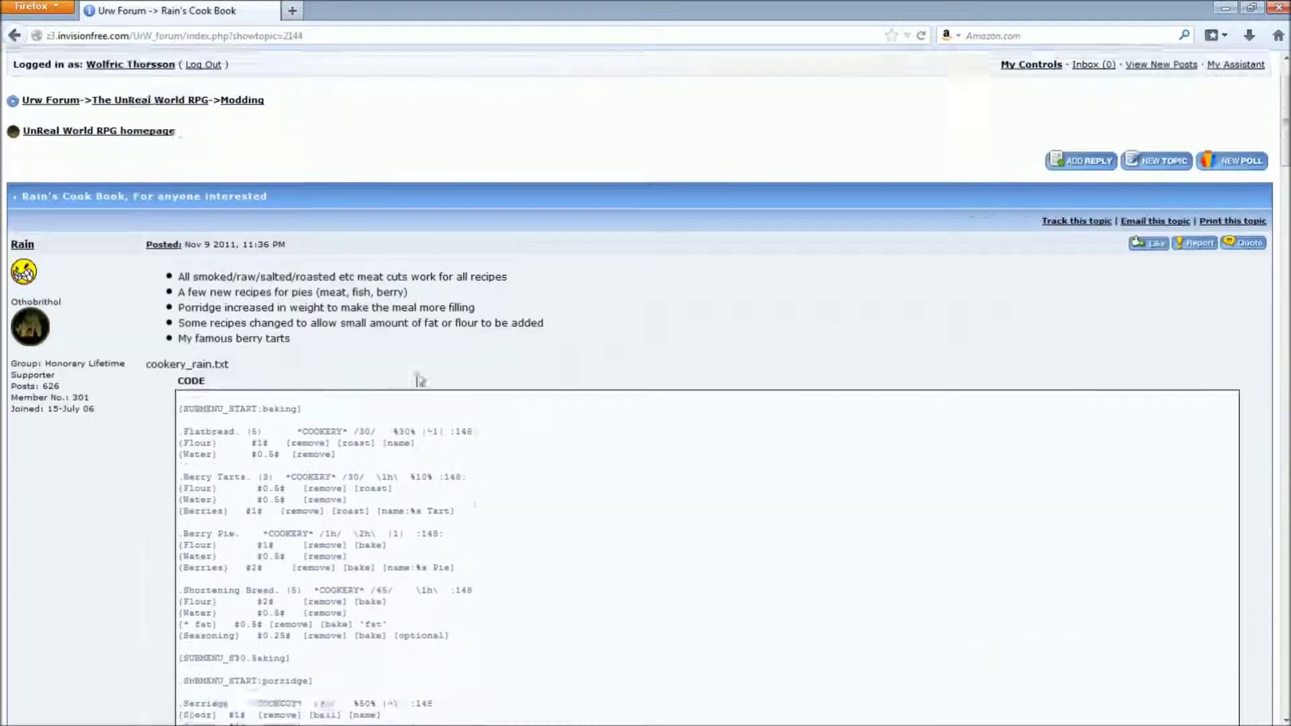
scroll(420, 381, up, 2)
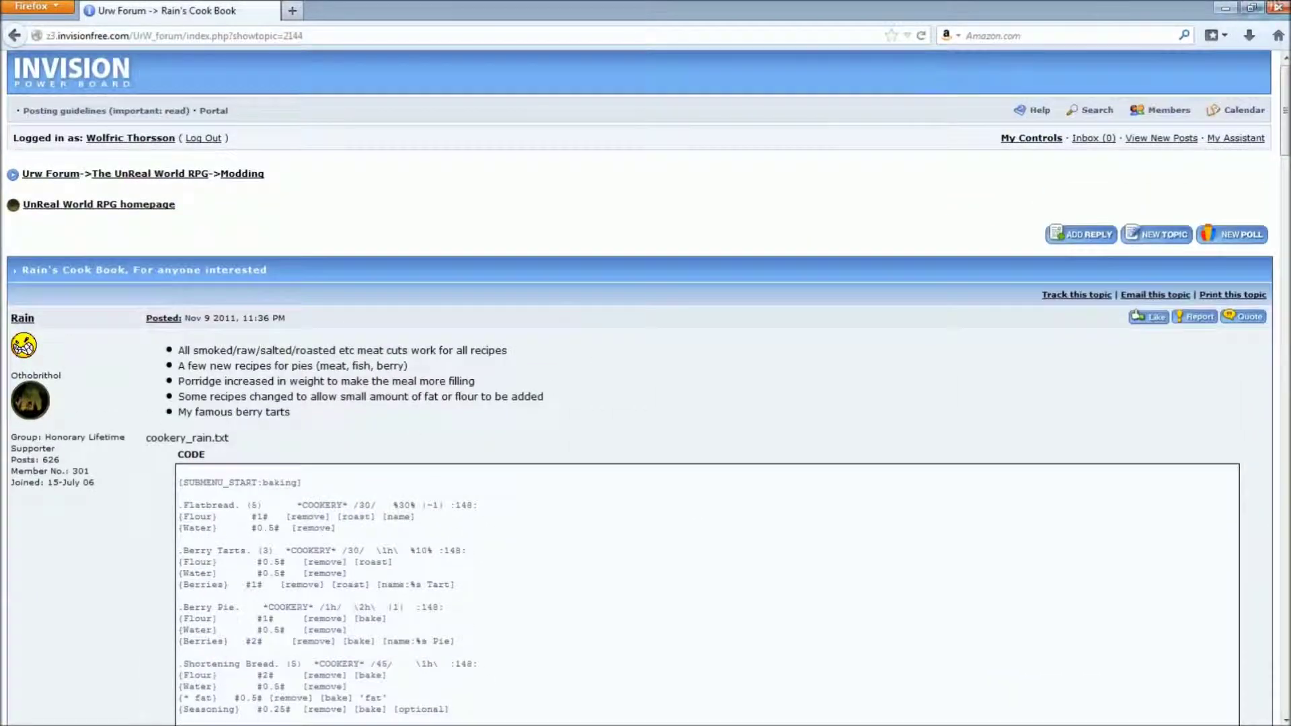
click(1225, 11)
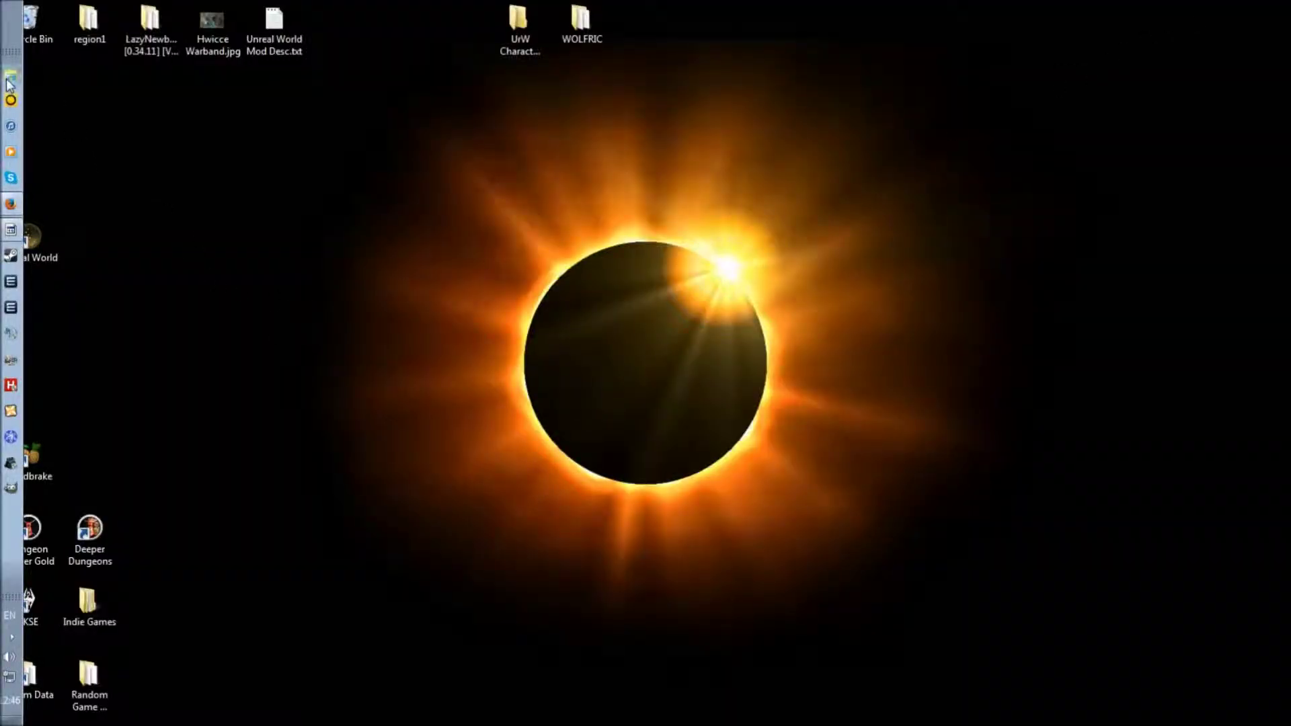
- Browse in Explorer to C:\Program Files (x86)\UnRealWorld
click(10, 79)
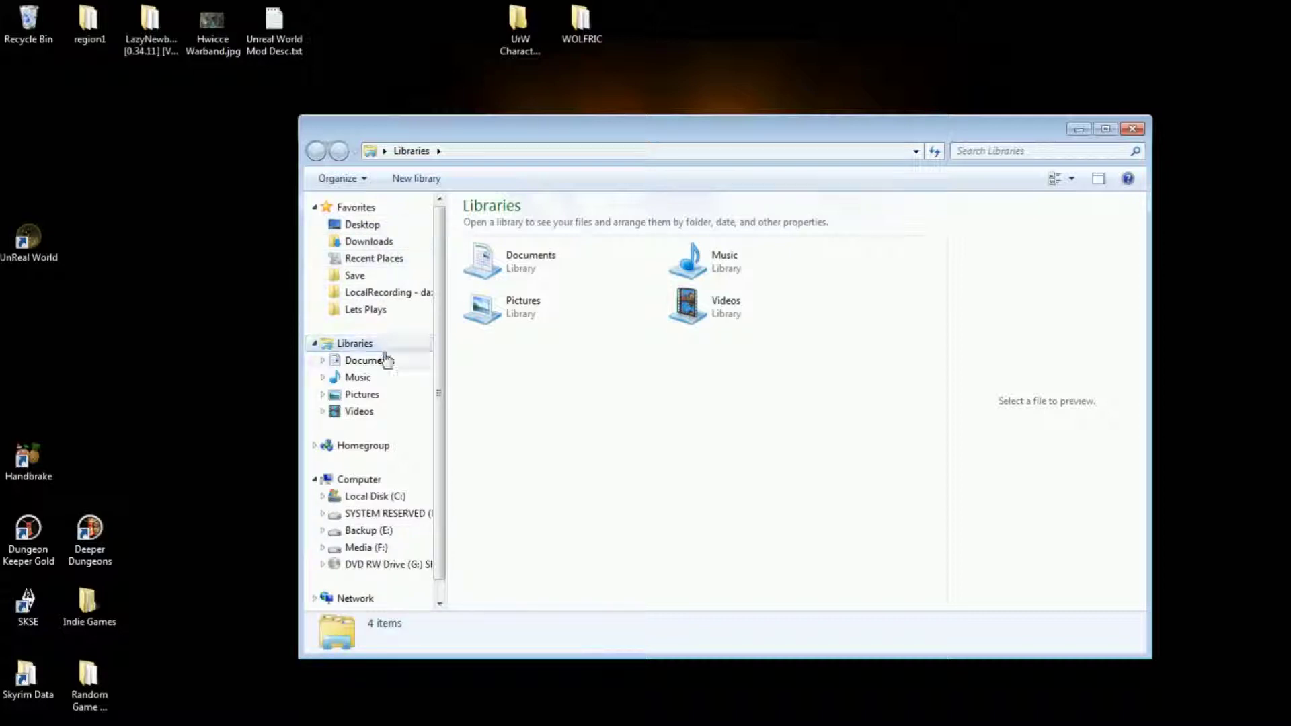
click(408, 502)
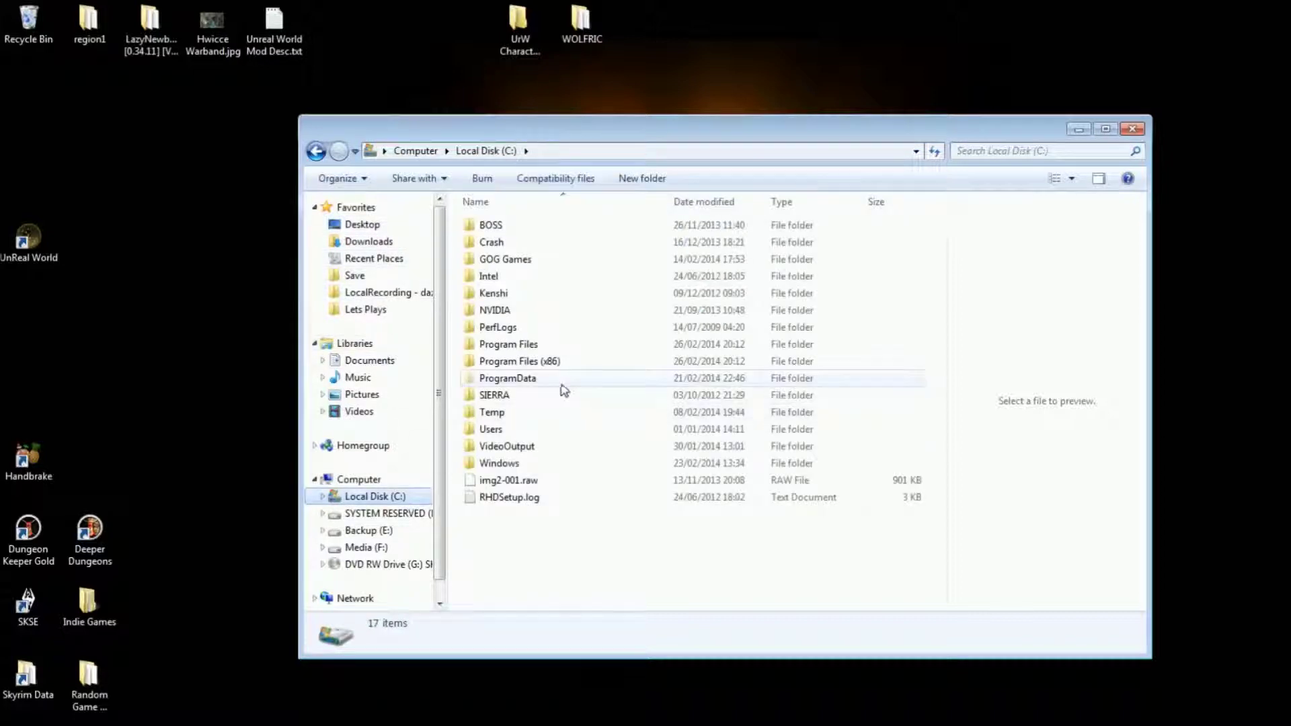
double_click(550, 363)
scroll(553, 390, down, 3)
scroll(554, 427, down, 4)
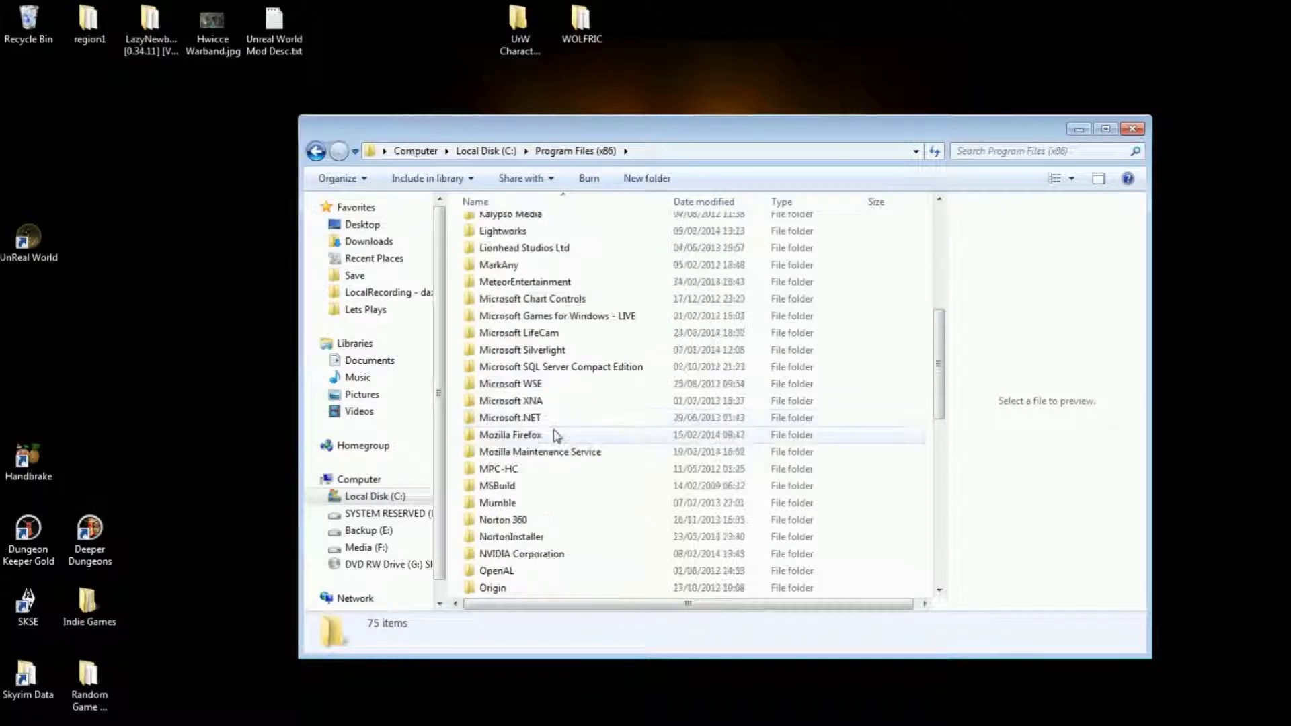
scroll(553, 430, down, 3)
scroll(554, 435, down, 5)
double_click(526, 519)
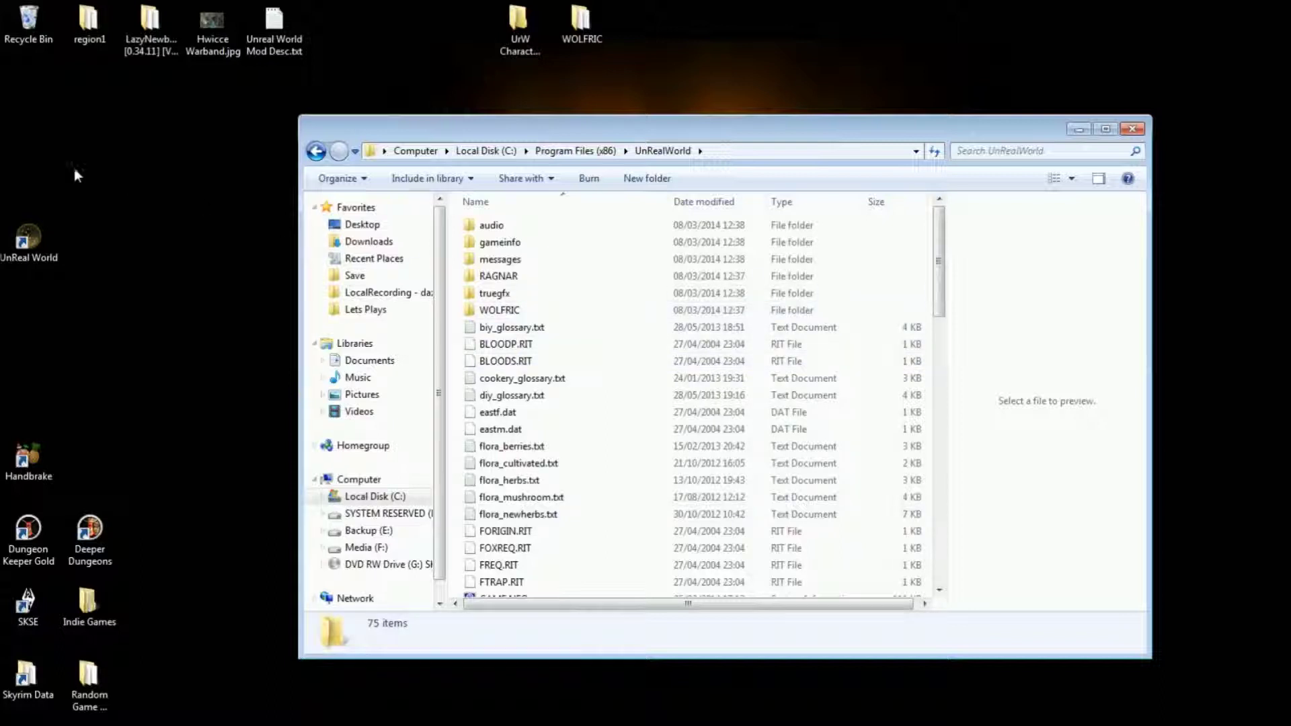
- Copy the truegfx folder and paste it into the desktop's Random Game Backups folder
right_click(520, 296)
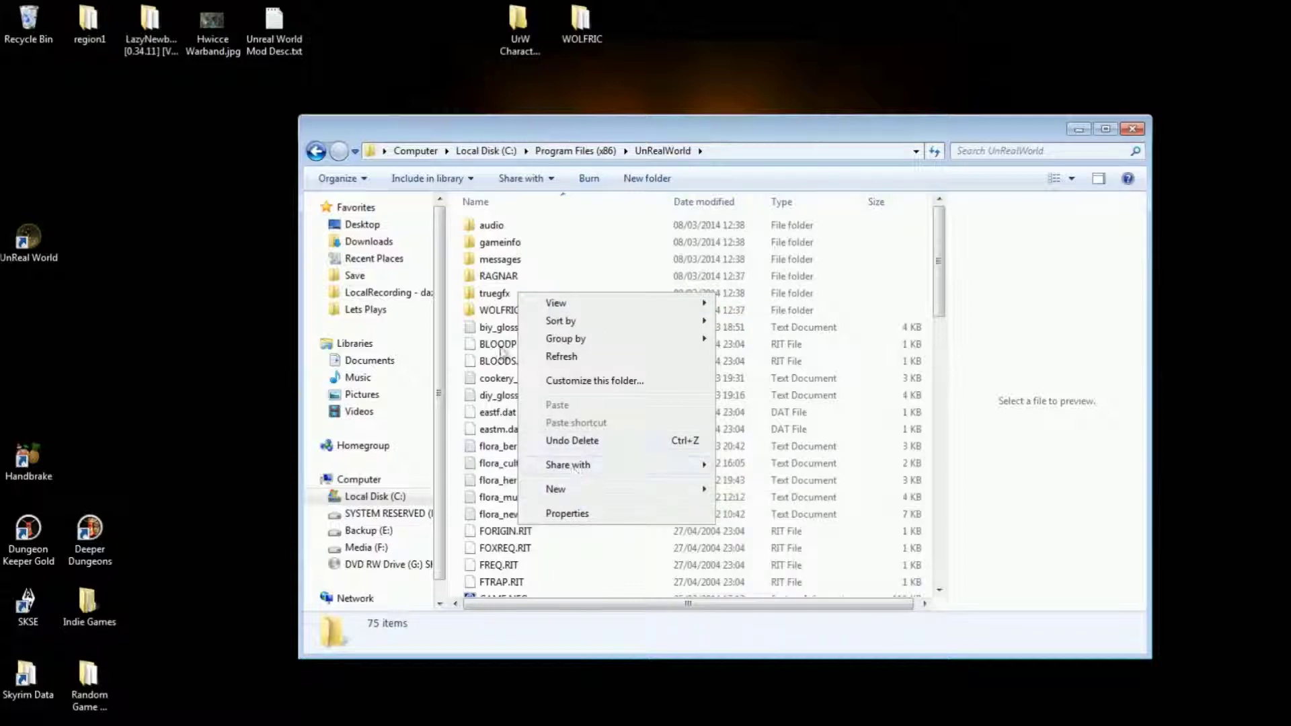
click(509, 296)
right_click(509, 296)
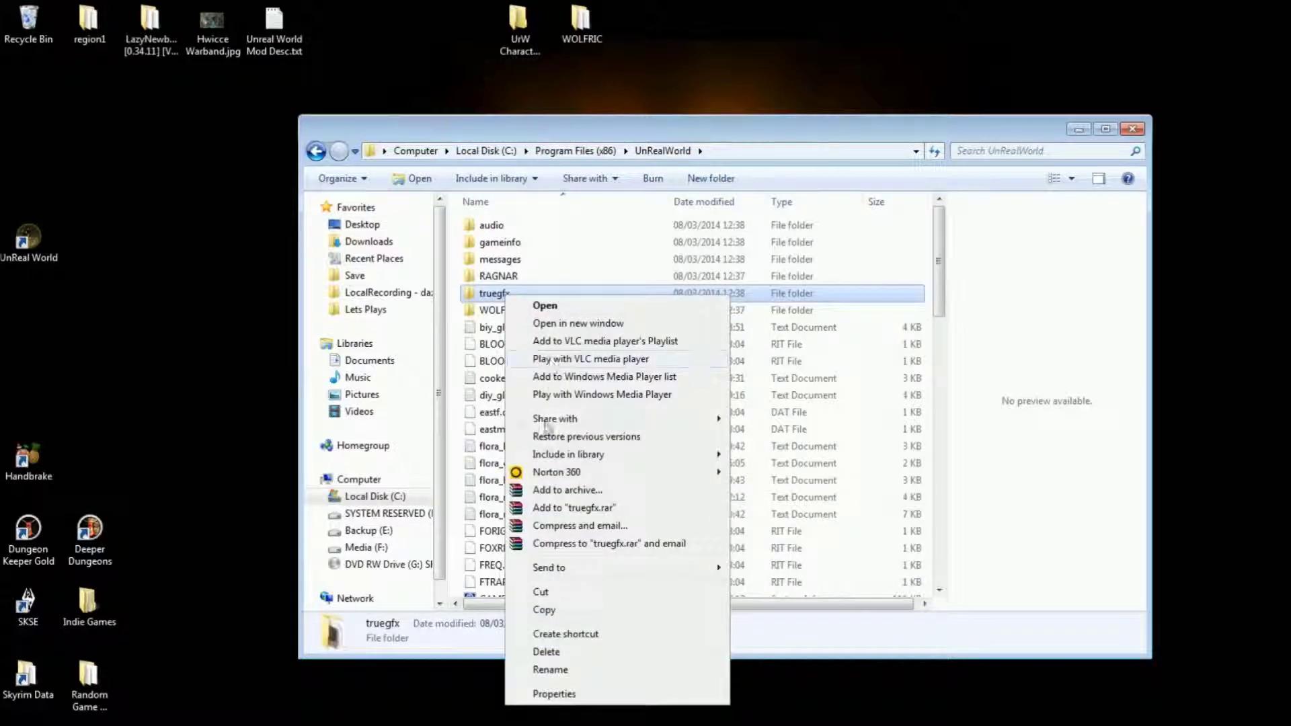
click(554, 612)
double_click(100, 674)
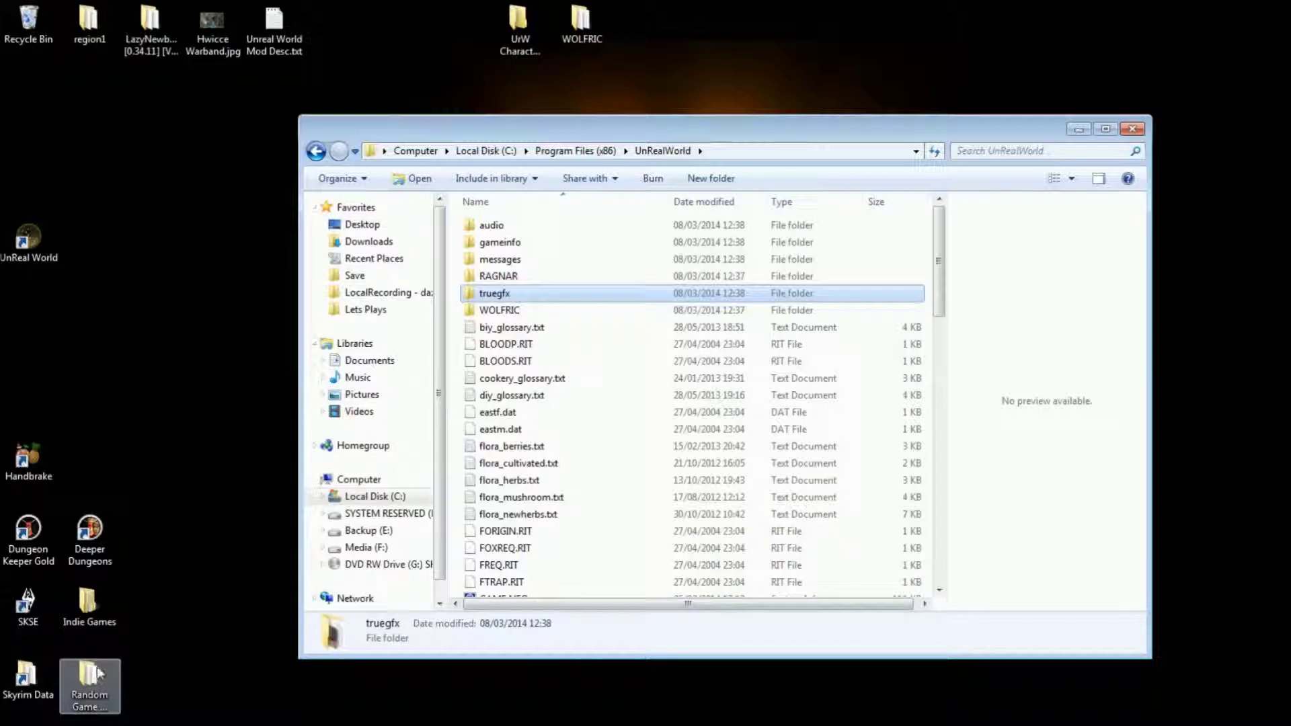
right_click(636, 388)
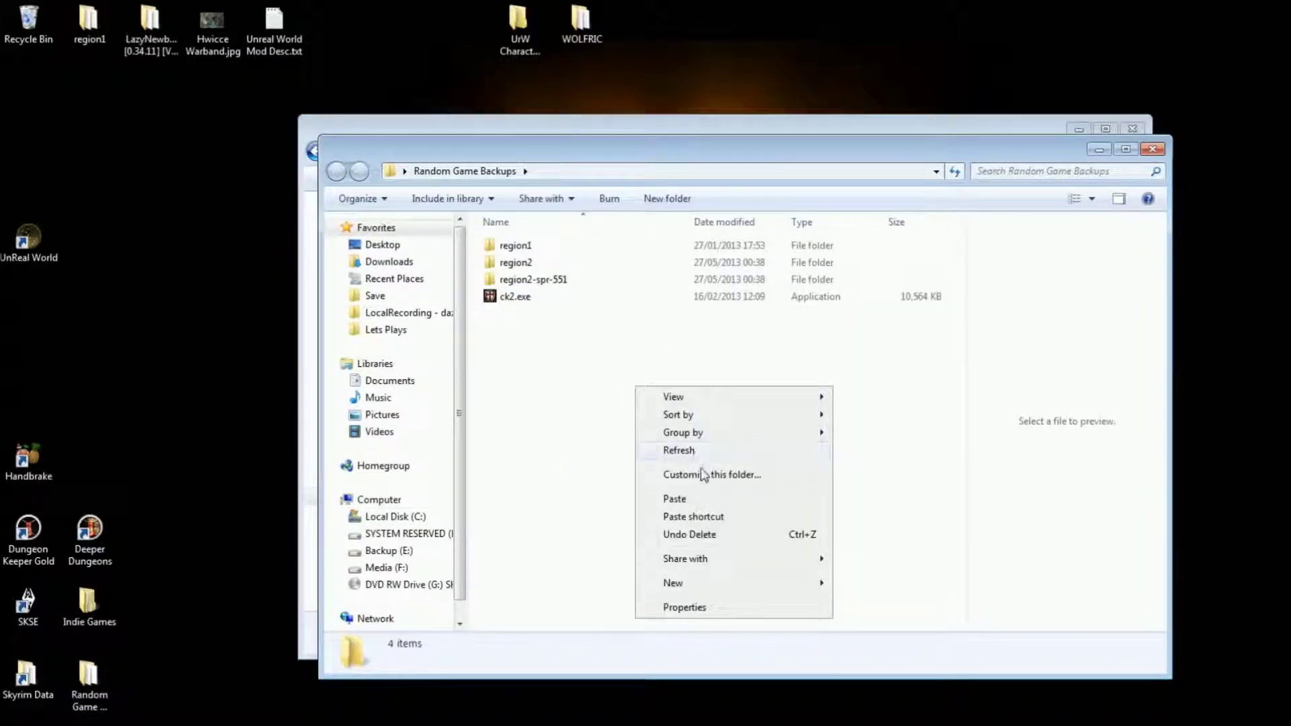
click(706, 501)
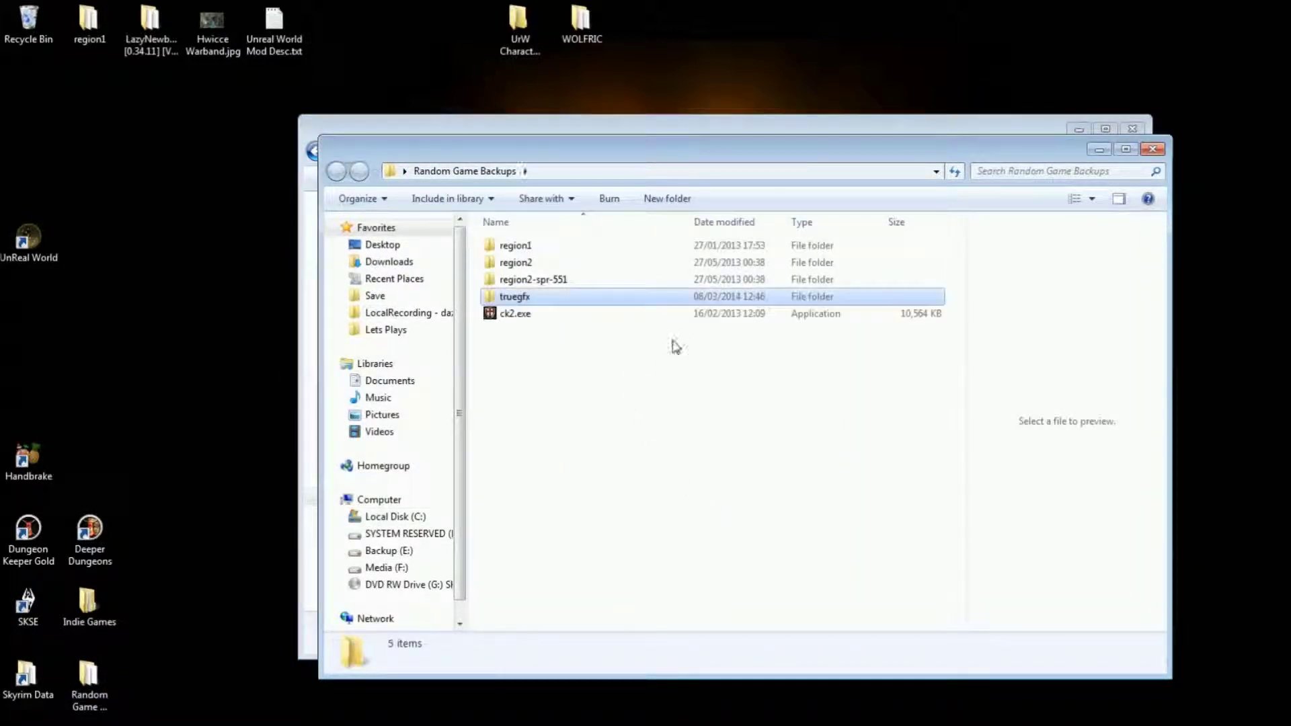
click(1152, 149)
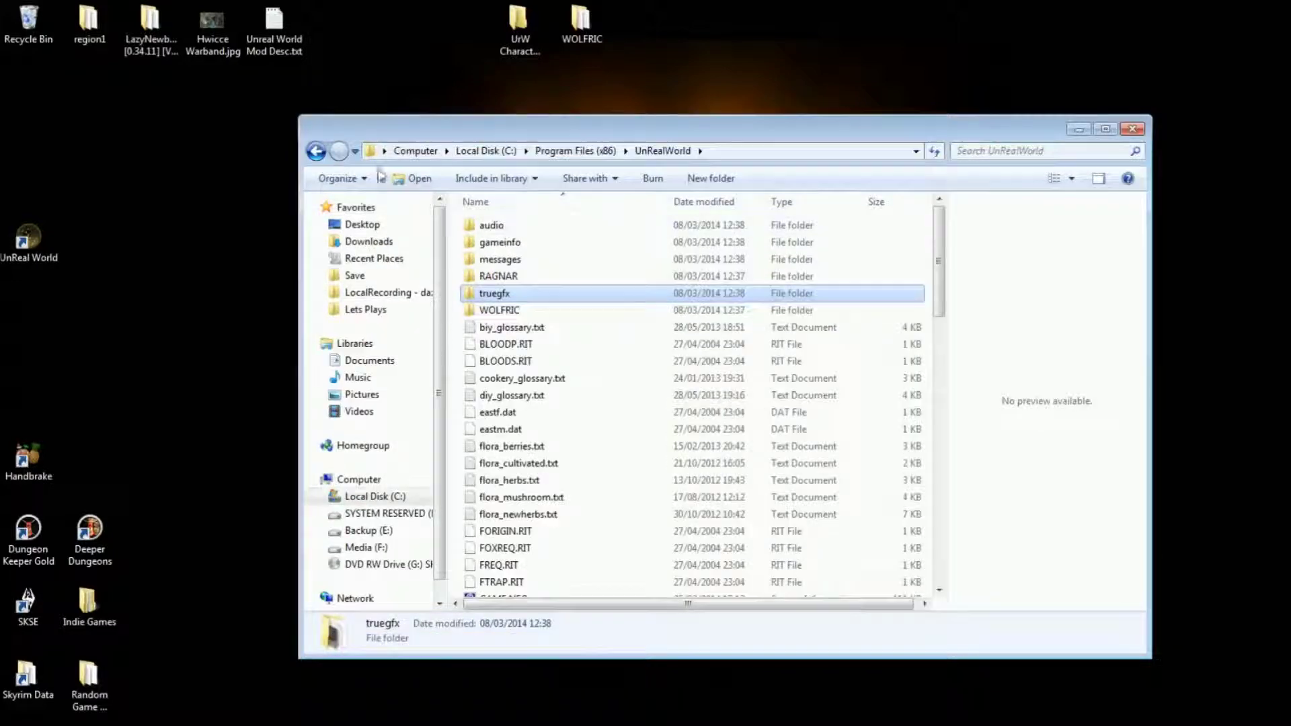
- Open Roame's Tileset 08OCT13.zip from Downloads in WinRAR, dismissing the license reminder
click(369, 242)
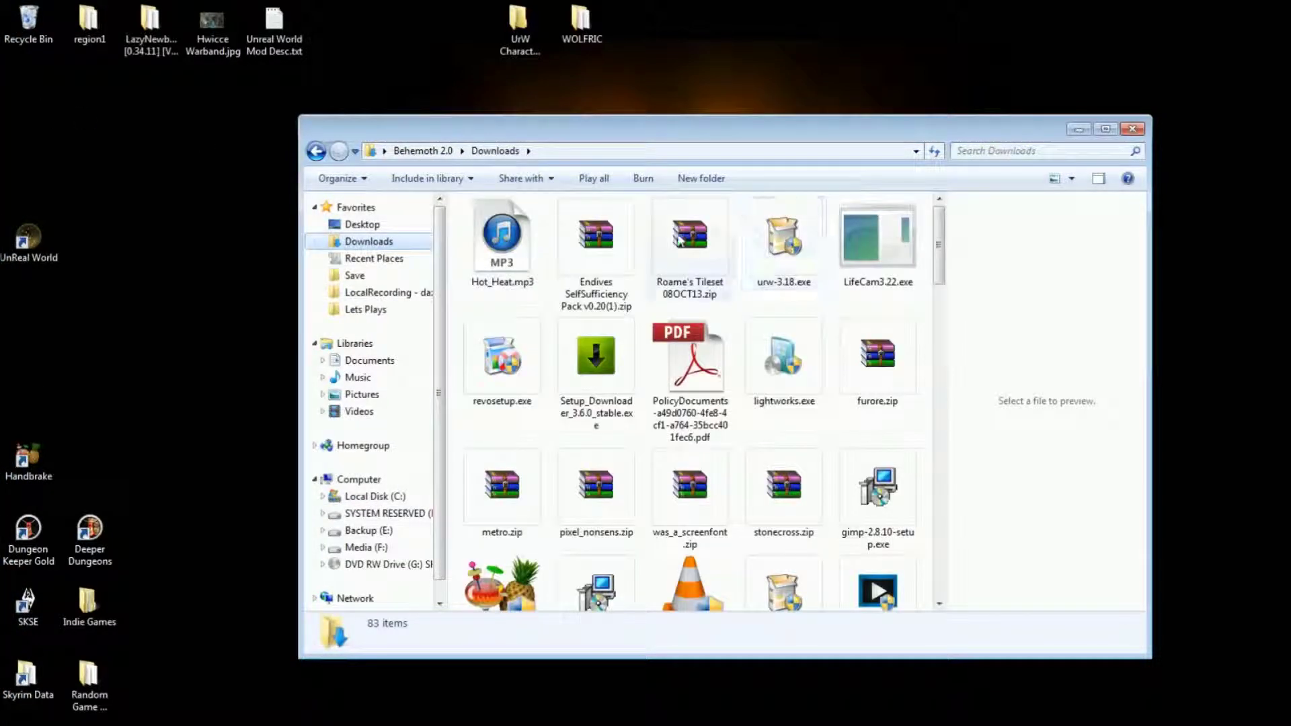
double_click(690, 242)
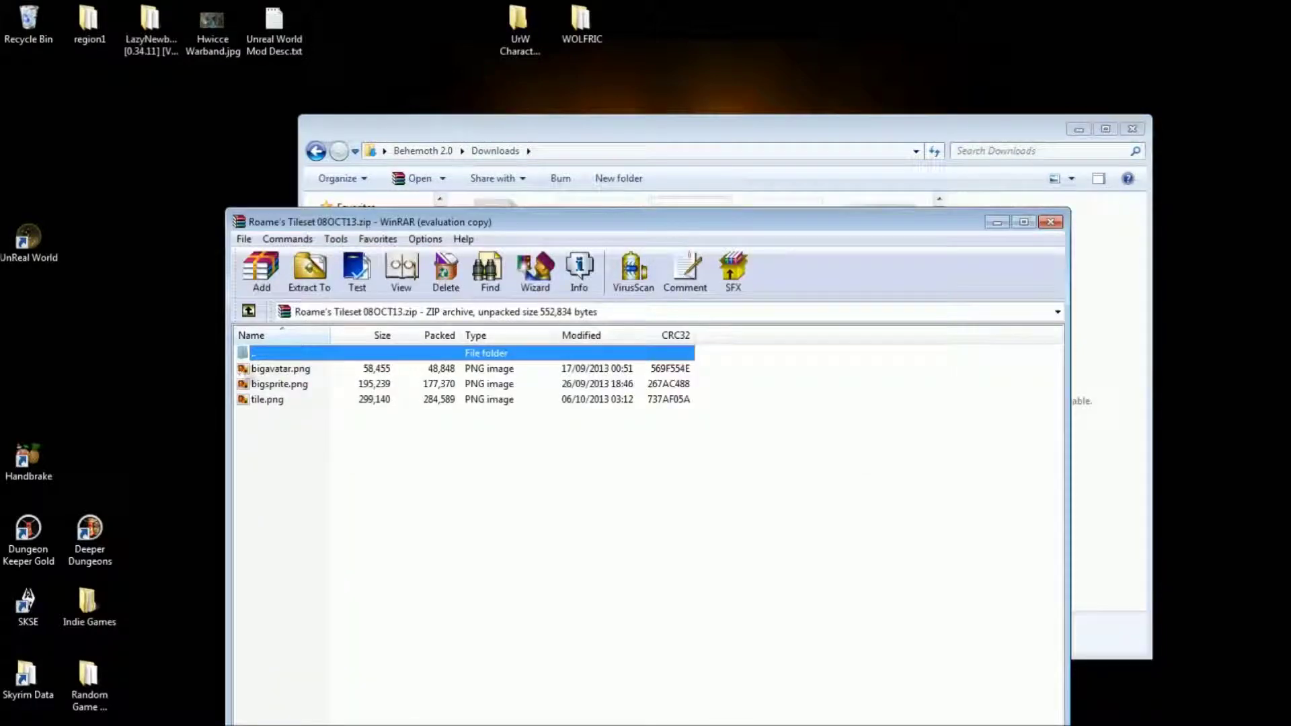
click(744, 516)
- Extract the tileset into the UnRealWorld game folder
click(313, 274)
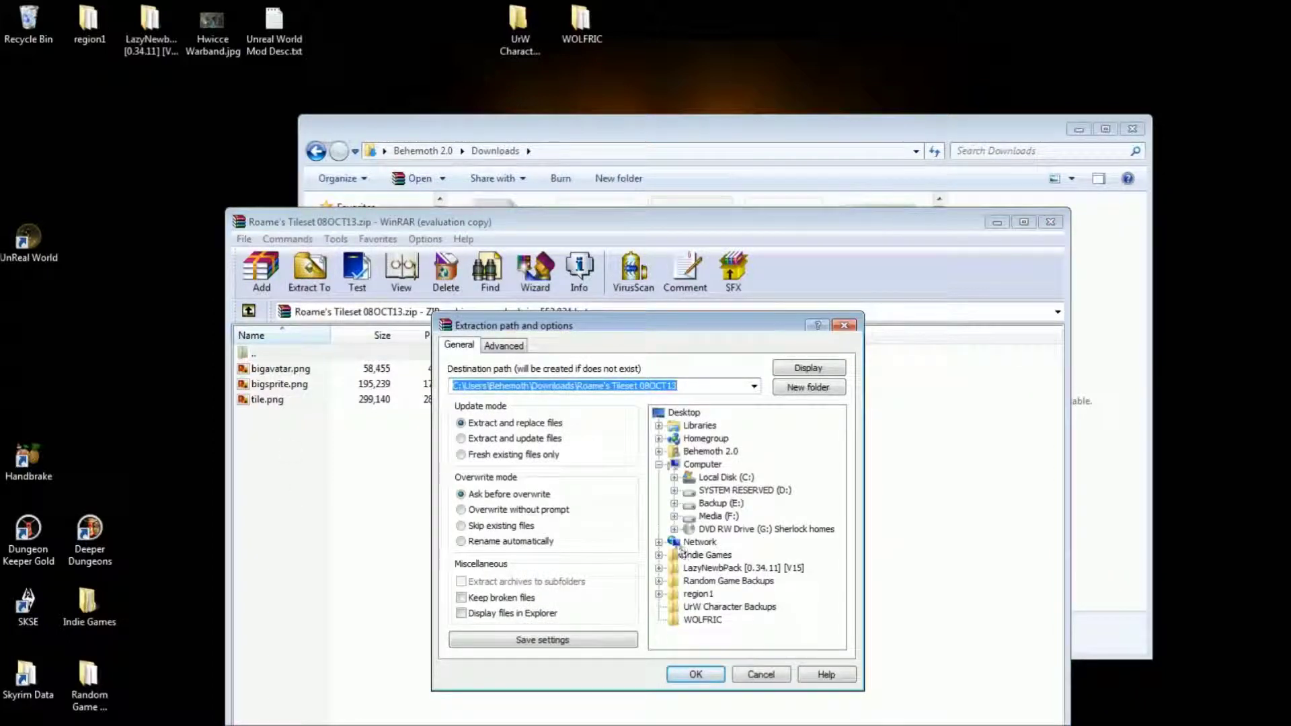
click(674, 478)
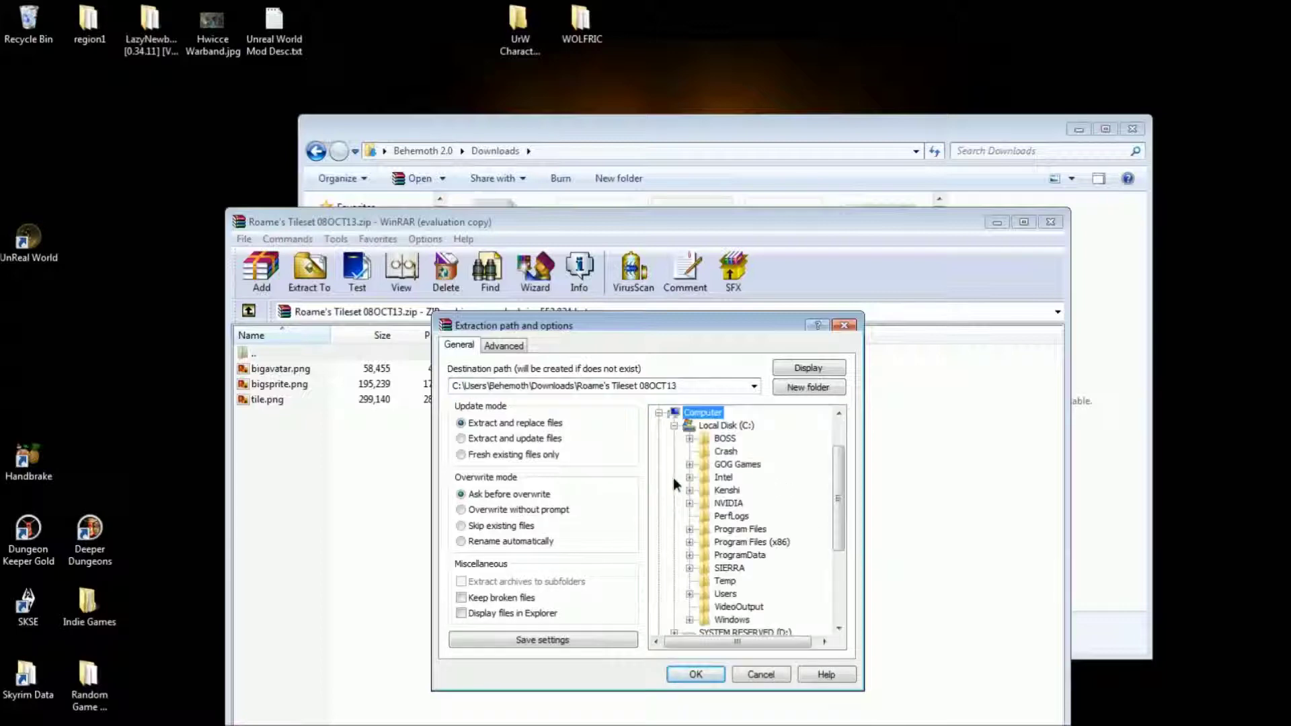
click(688, 542)
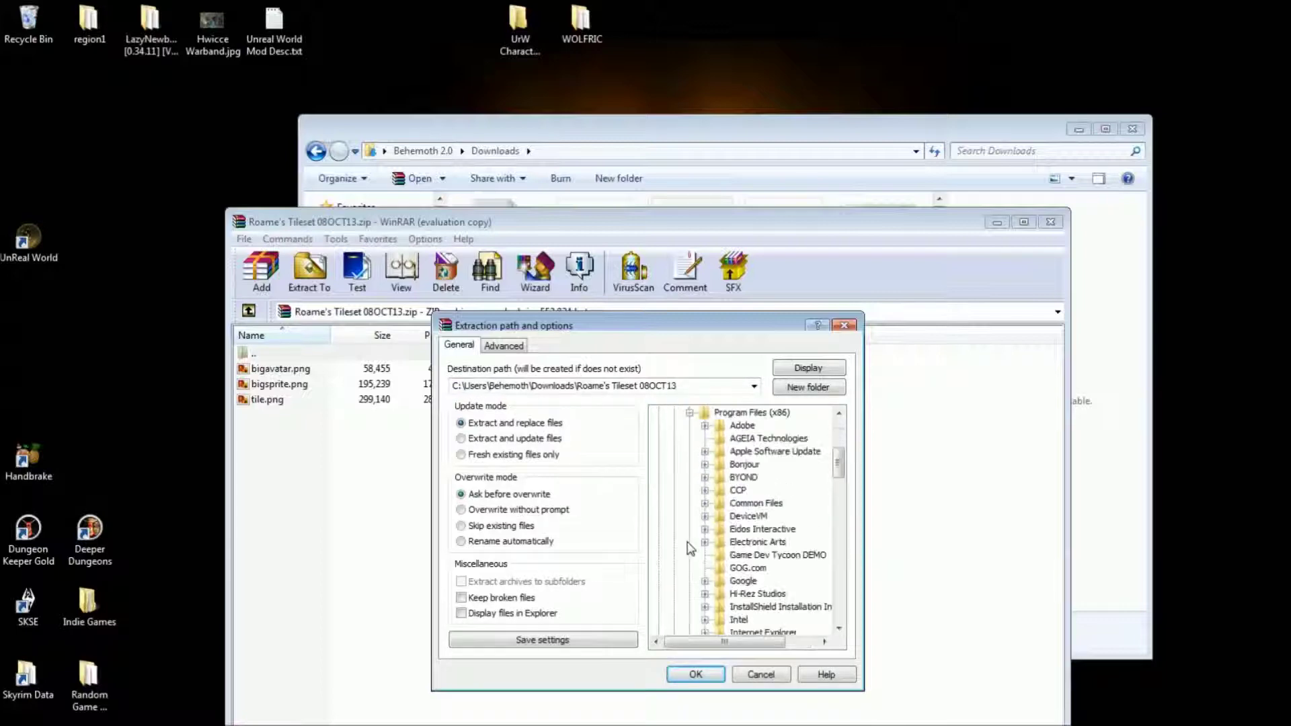
scroll(733, 533, down, 3)
scroll(727, 544, down, 6)
scroll(721, 558, down, 3)
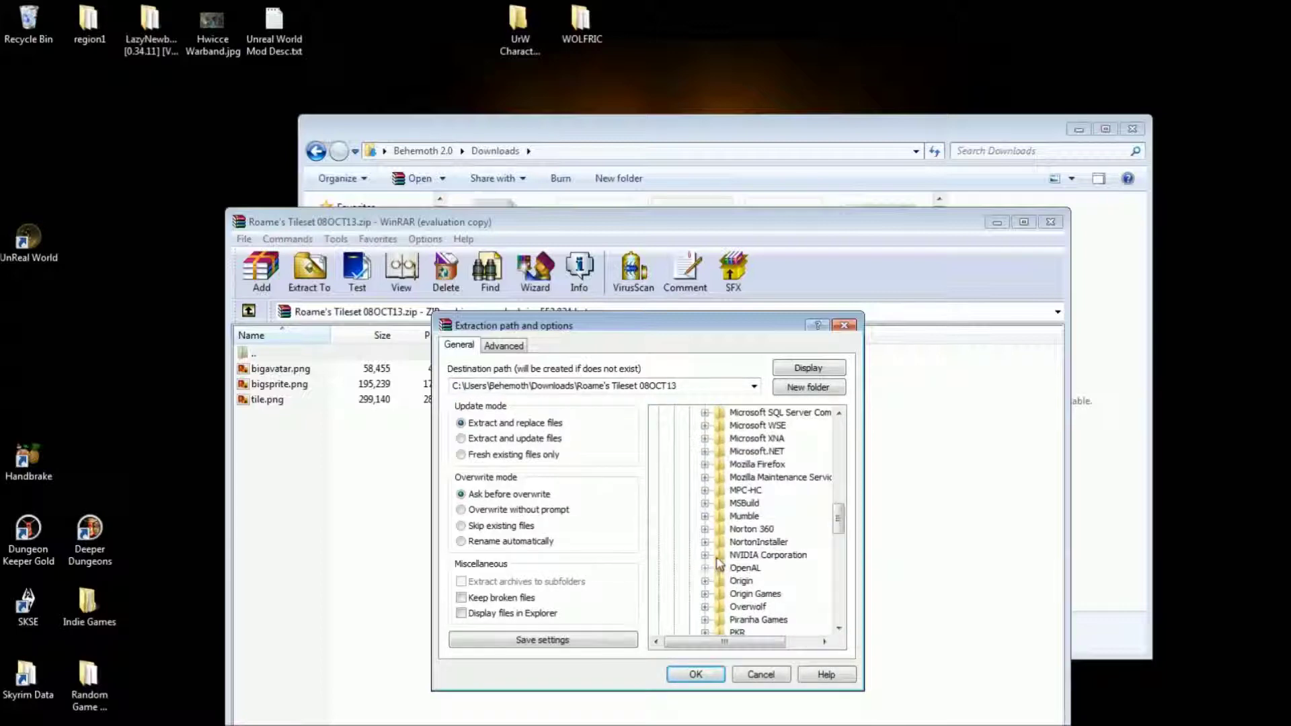
scroll(718, 563, down, 3)
scroll(719, 559, down, 2)
scroll(725, 552, down, 1)
scroll(732, 543, down, 3)
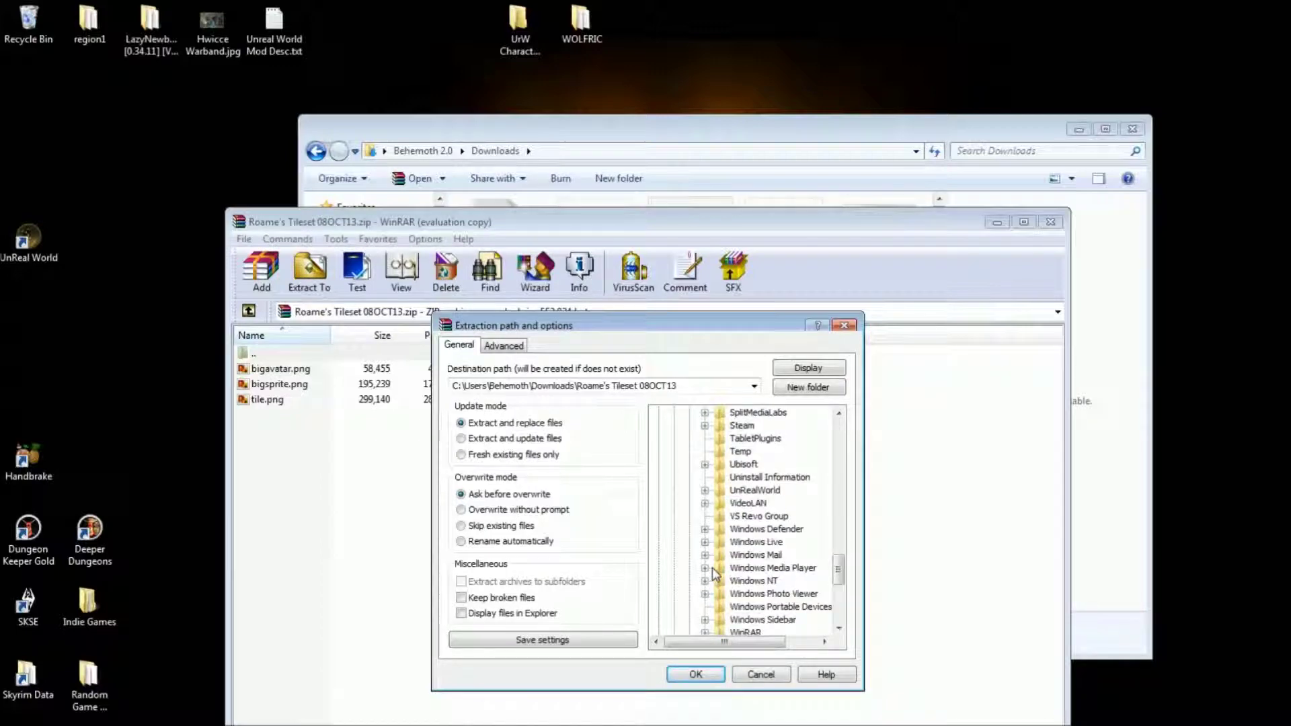
click(706, 492)
click(753, 492)
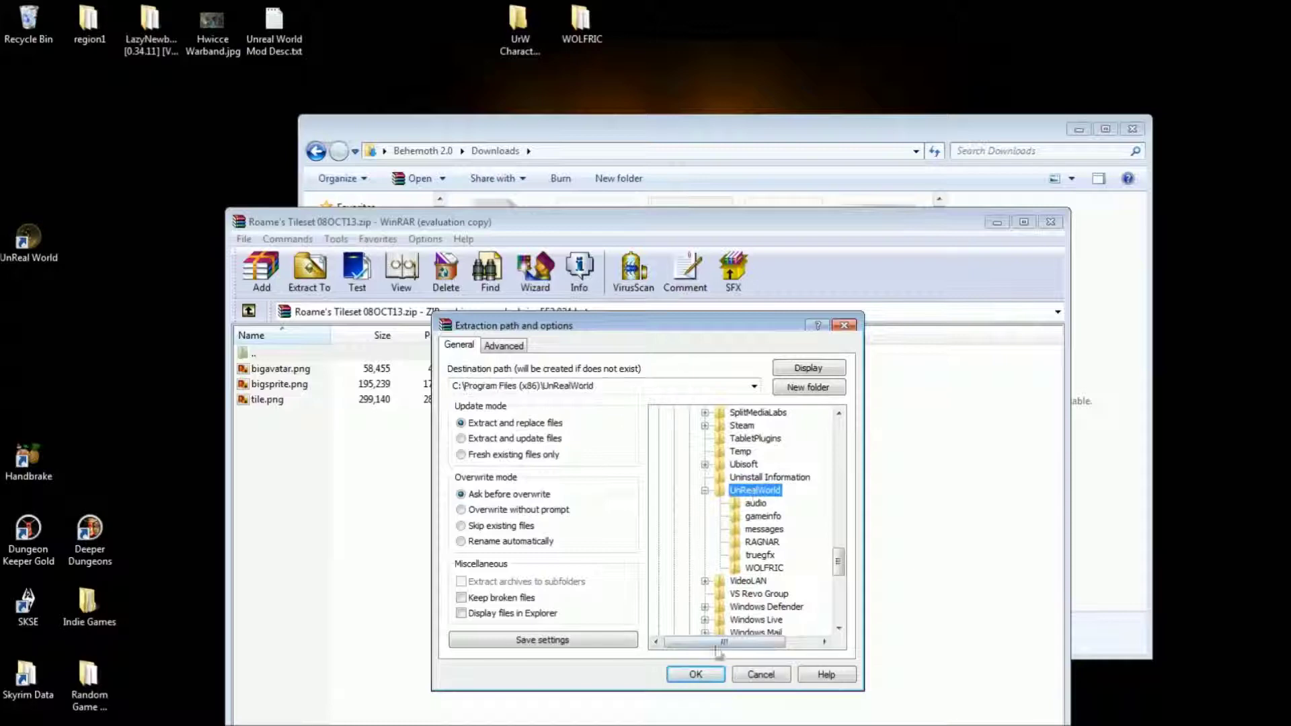
click(696, 674)
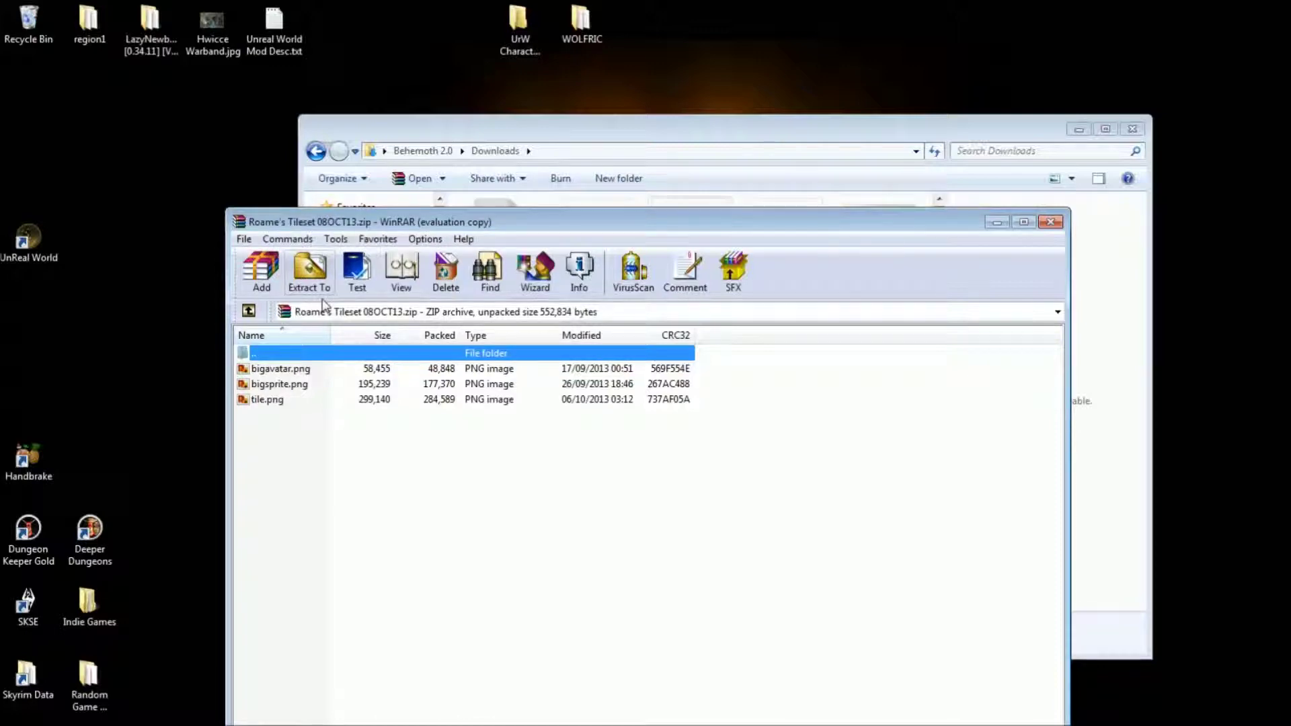
- Re-extract the tileset into UnRealWorld\truegfx, overwriting all existing files
click(311, 279)
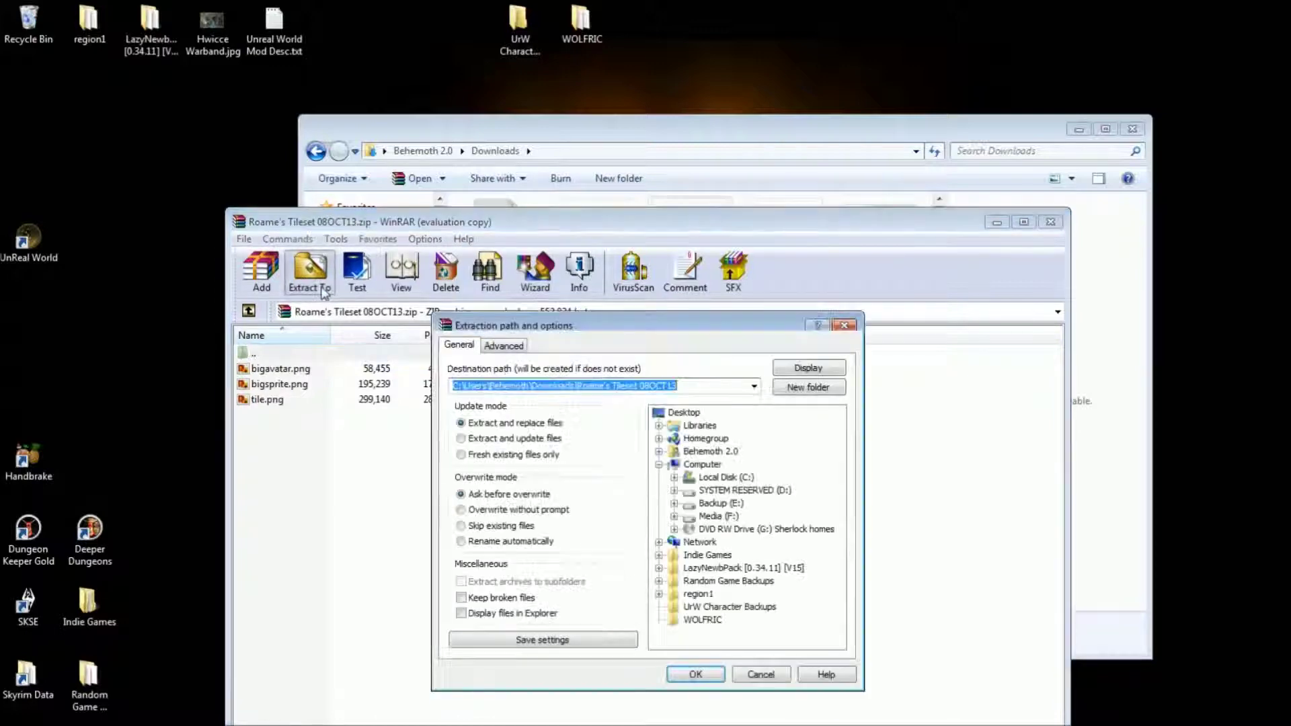
click(675, 478)
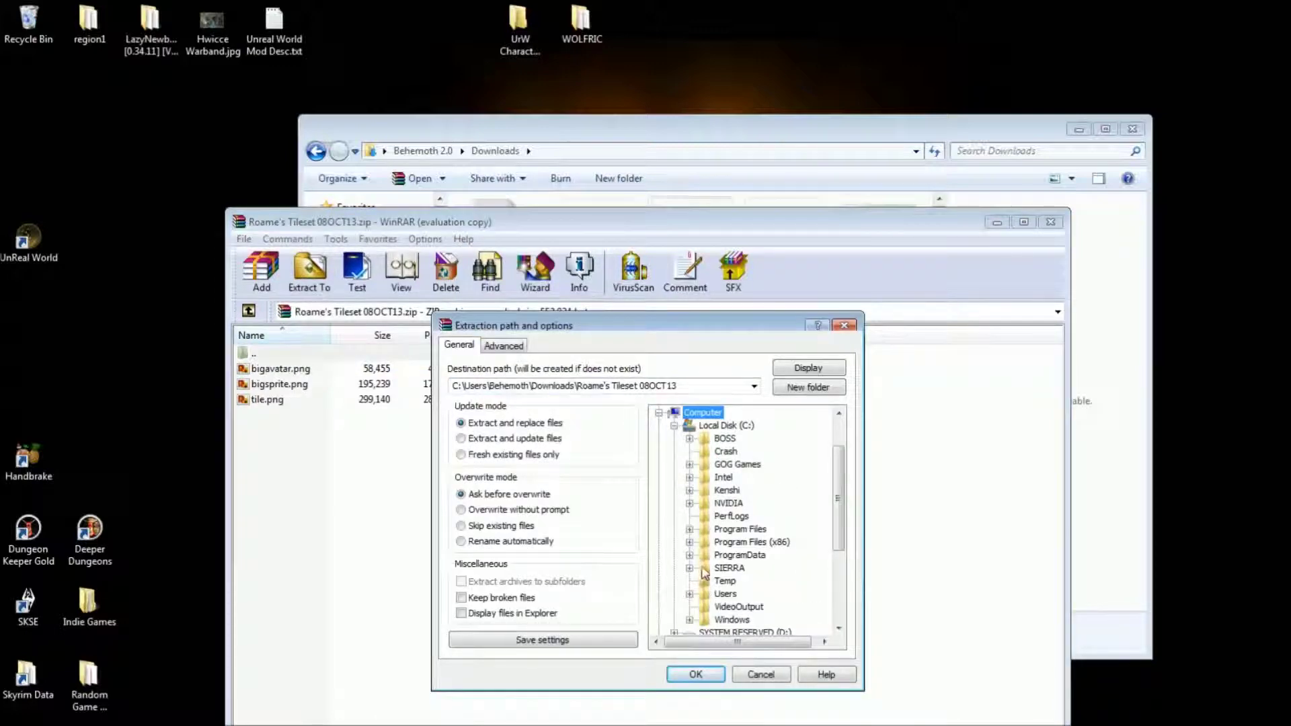
click(689, 543)
scroll(731, 601, down, 3)
scroll(731, 600, down, 3)
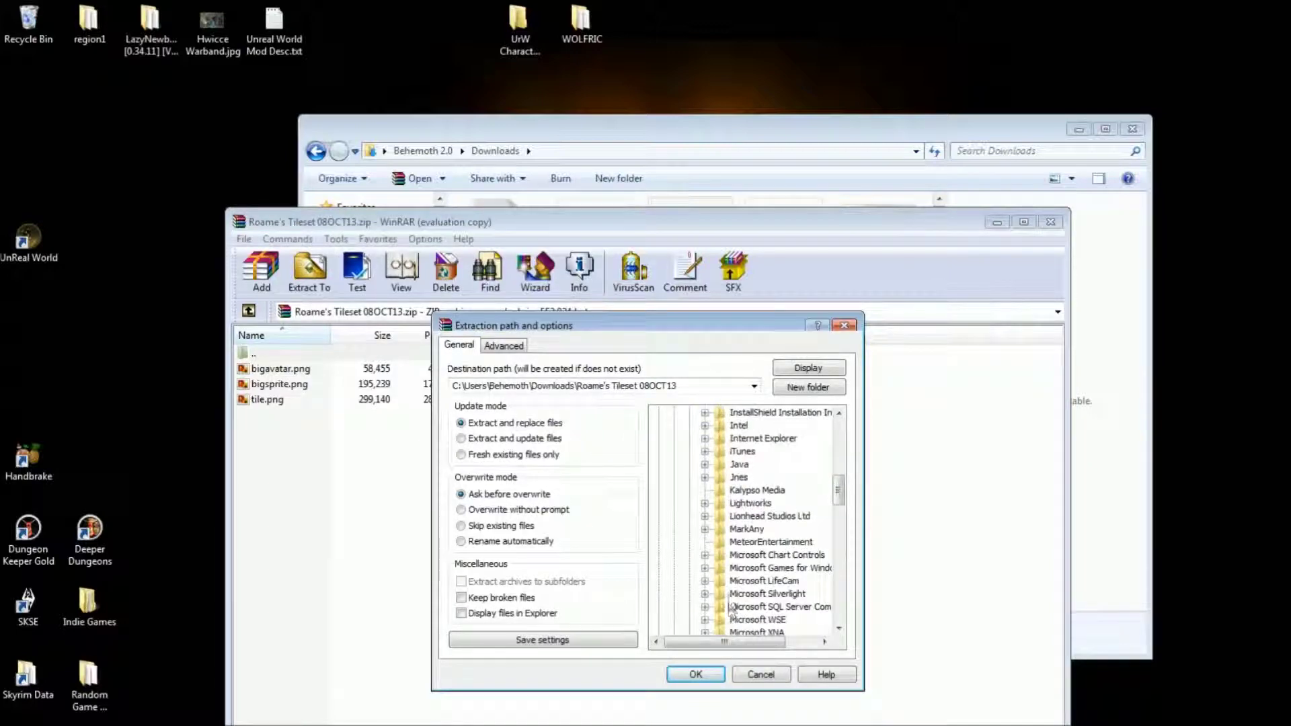
scroll(732, 601, down, 3)
scroll(731, 600, down, 3)
scroll(731, 600, down, 3)
scroll(723, 592, down, 3)
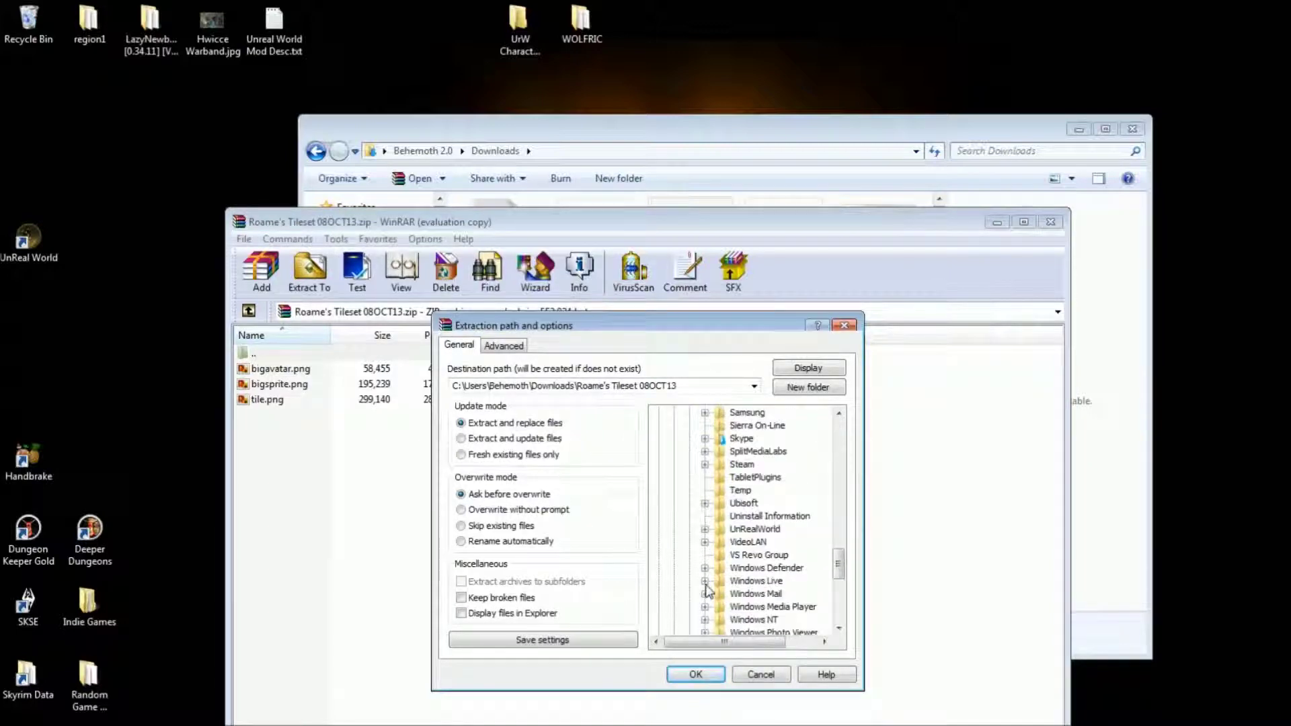
double_click(743, 529)
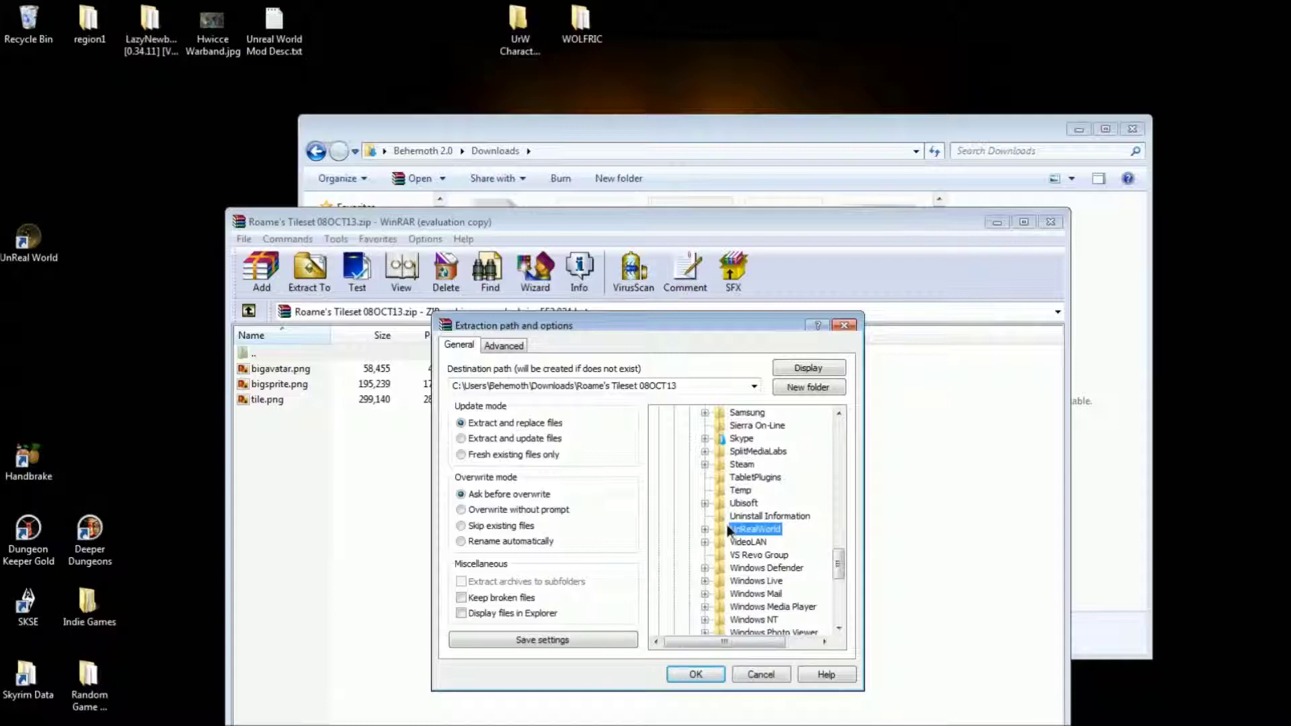
click(759, 594)
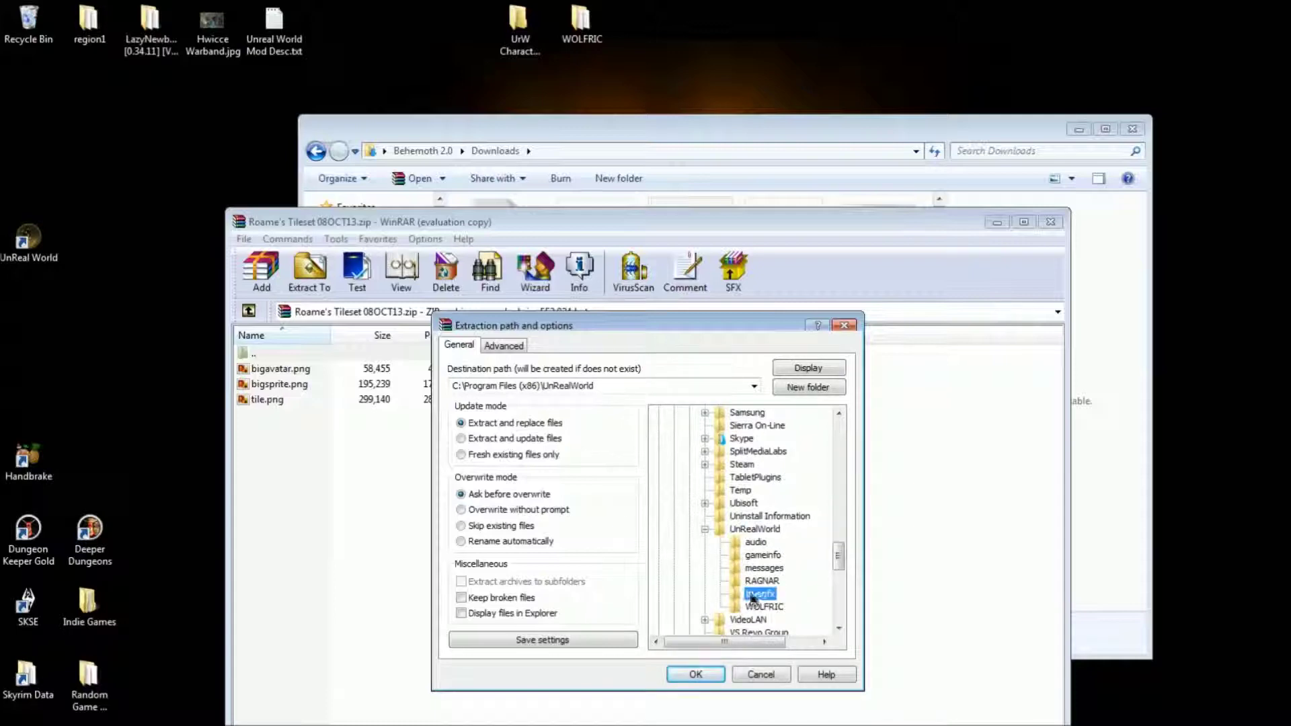
click(698, 674)
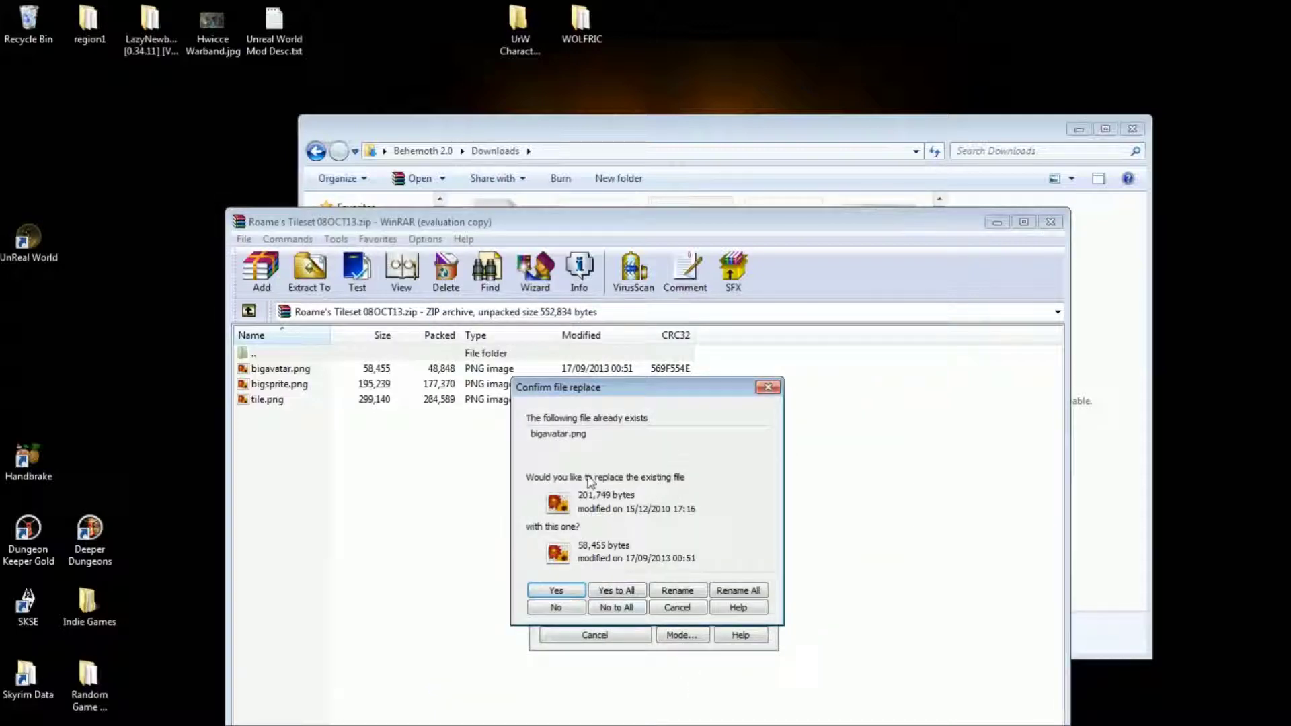
click(617, 592)
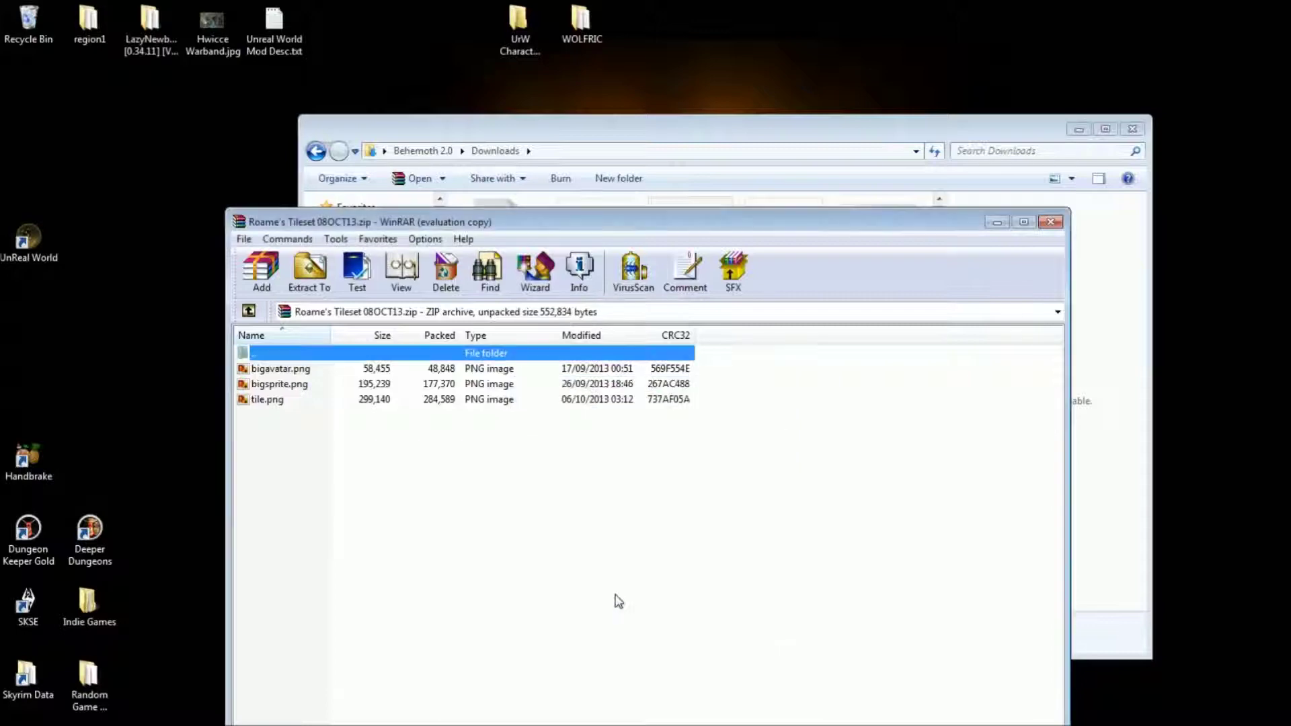
- Close the tileset archive and open Endives SelfSufficiency Pack v0.20(1).zip in WinRAR
click(1053, 224)
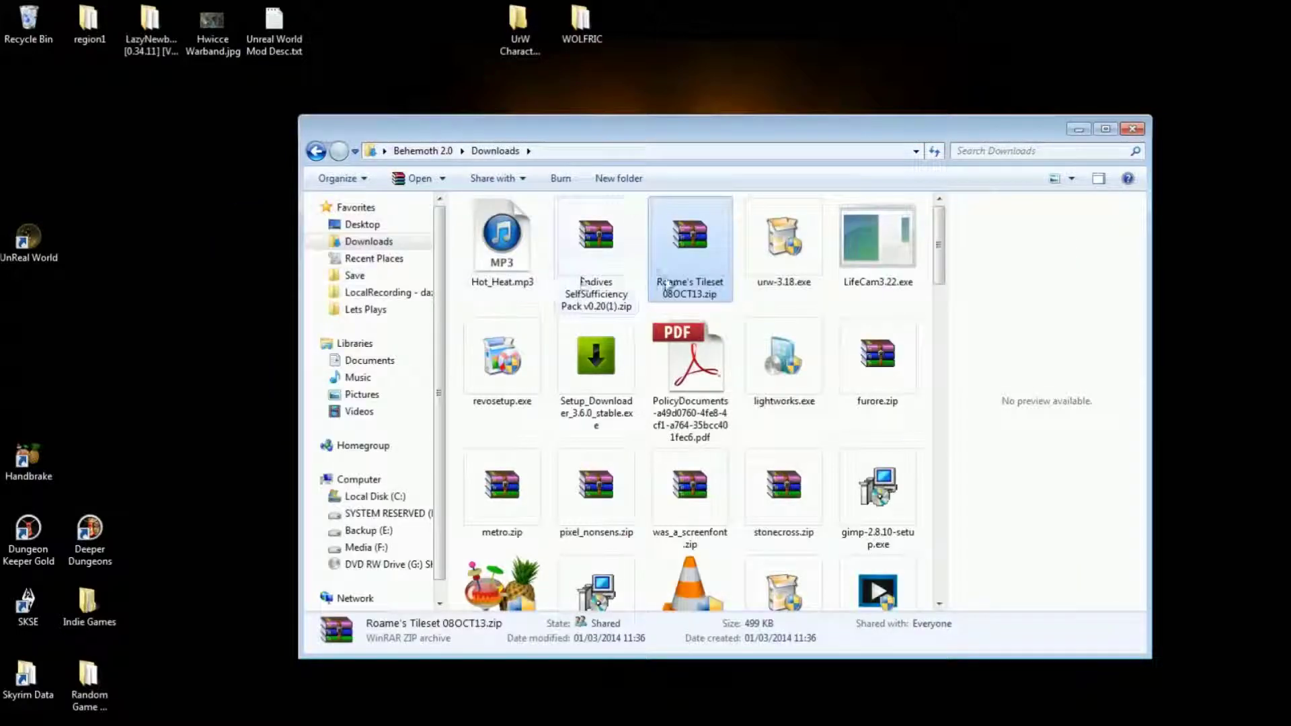
click(609, 246)
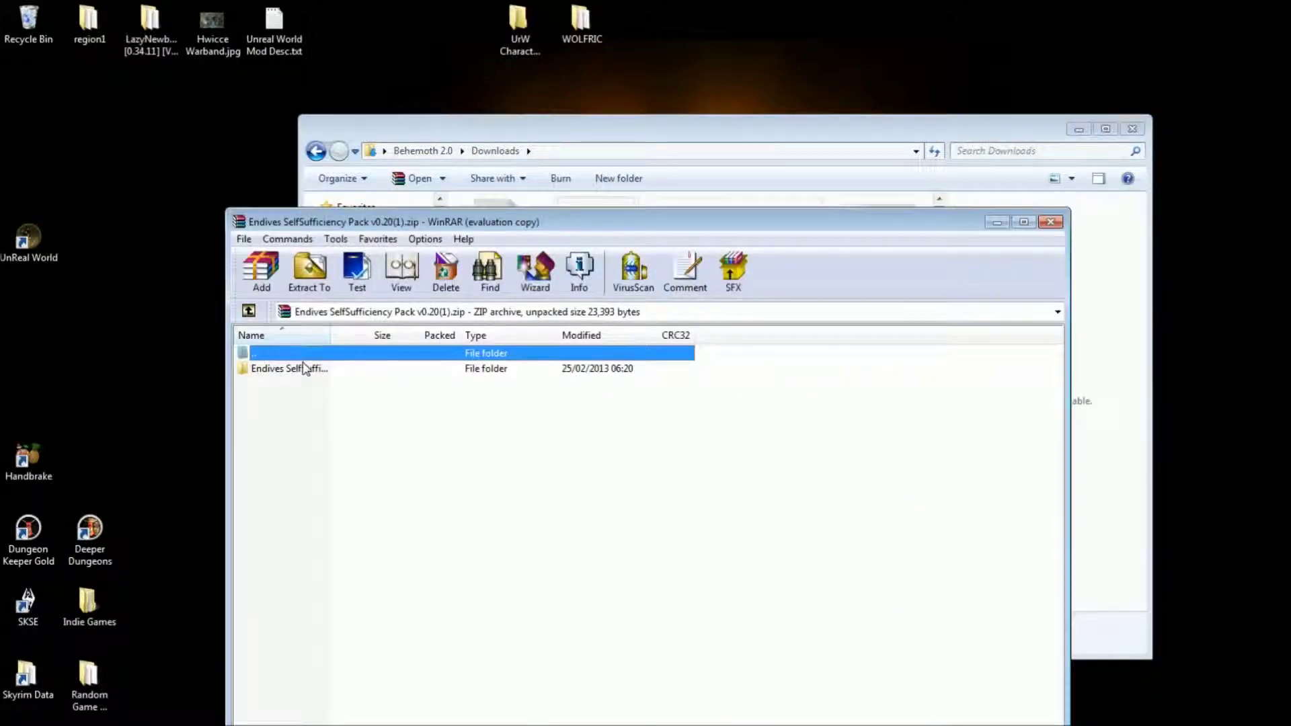
click(733, 514)
- Extract the pack's contents to Program Files (x86)\UnRealWorld
click(310, 272)
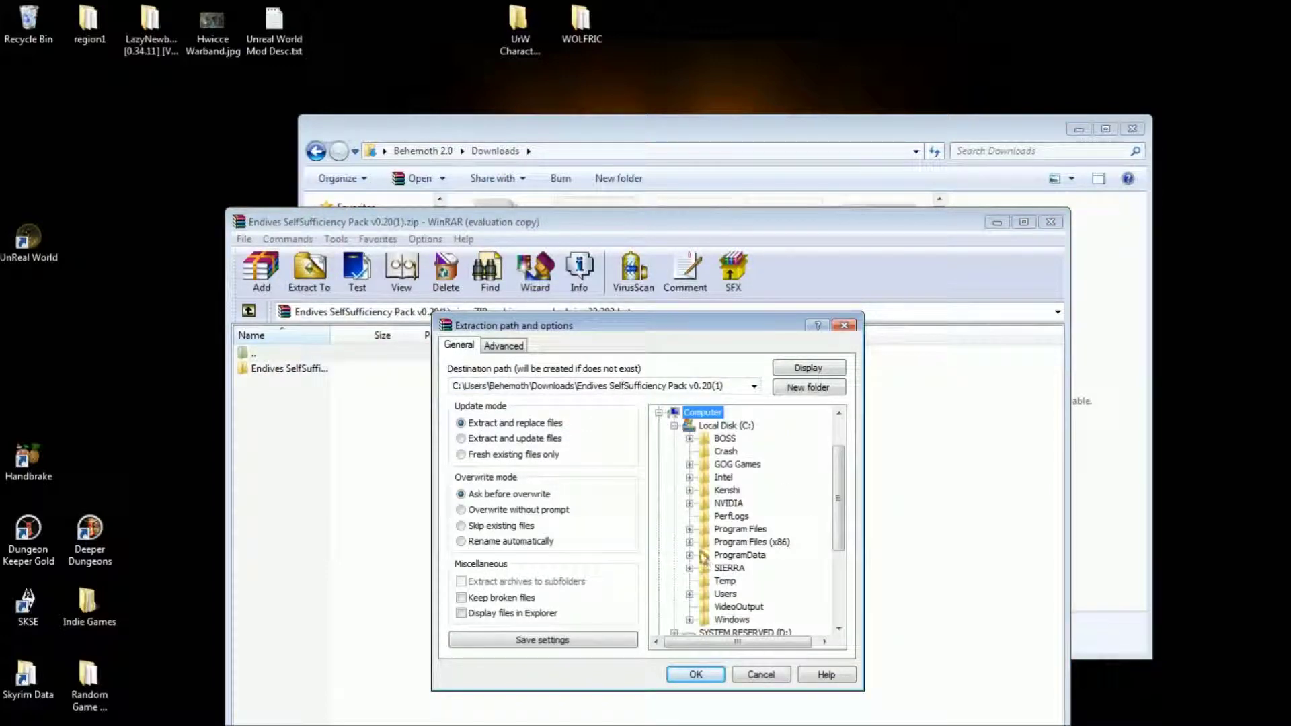
click(689, 542)
scroll(716, 620, down, 3)
scroll(716, 620, down, 3)
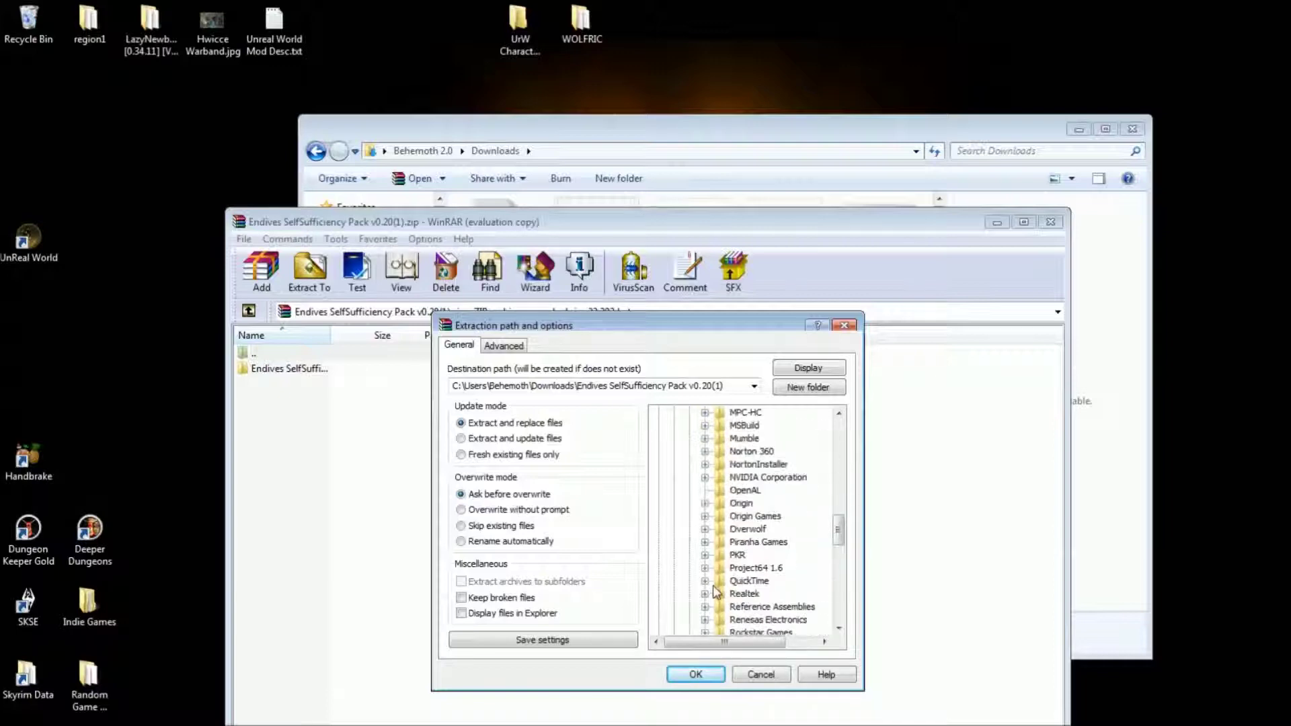
scroll(716, 620, down, 3)
click(754, 568)
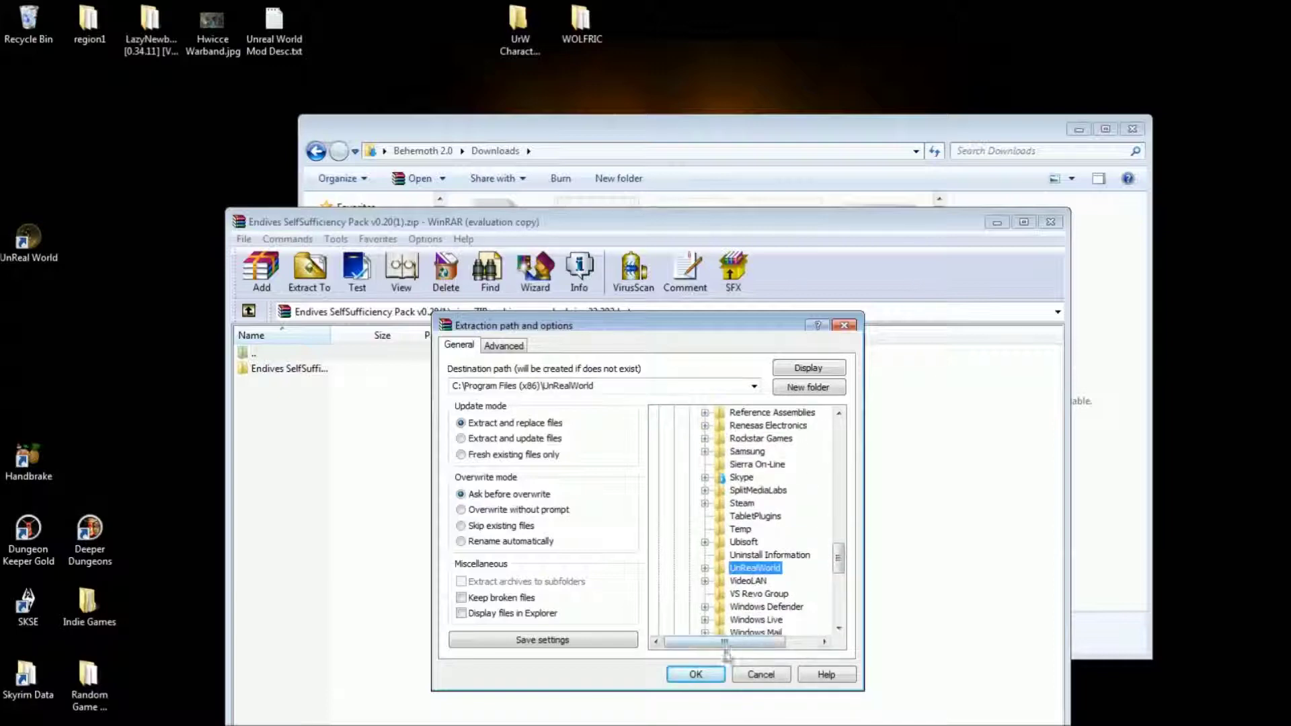
click(697, 674)
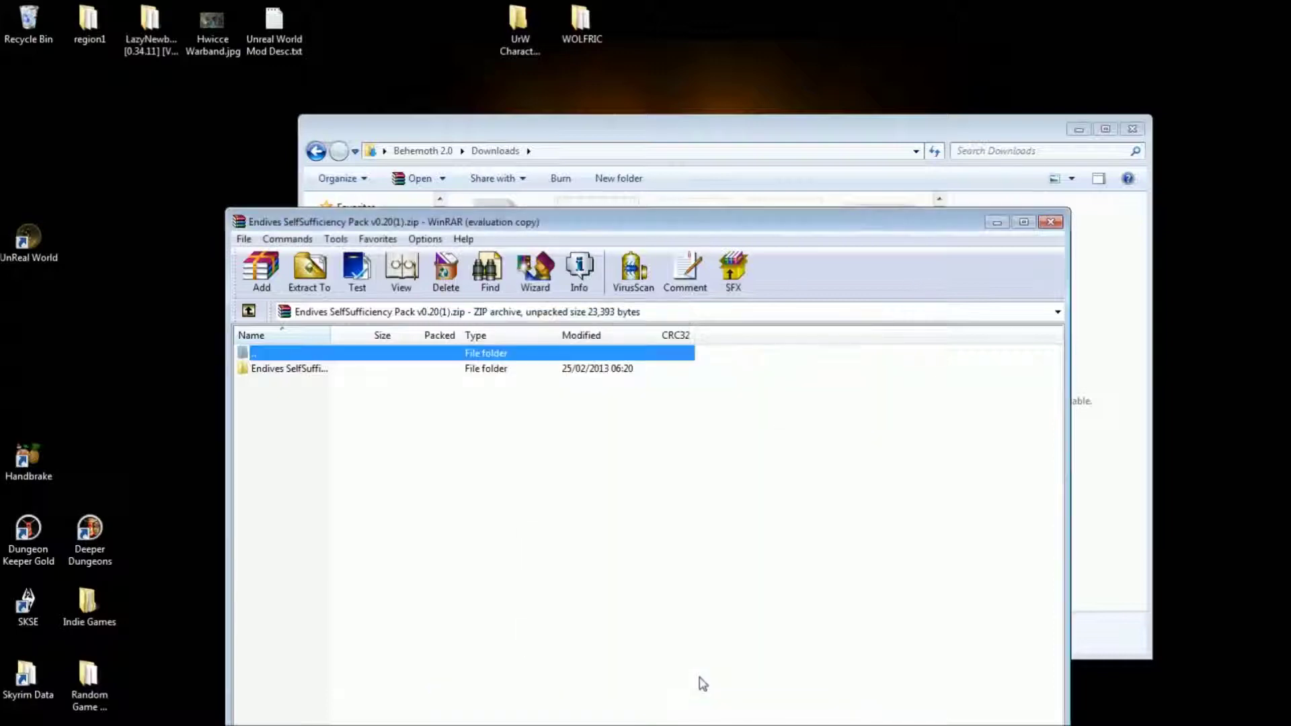
- Close the Endives archive and the Downloads window, and open a new Explorer window
click(1051, 222)
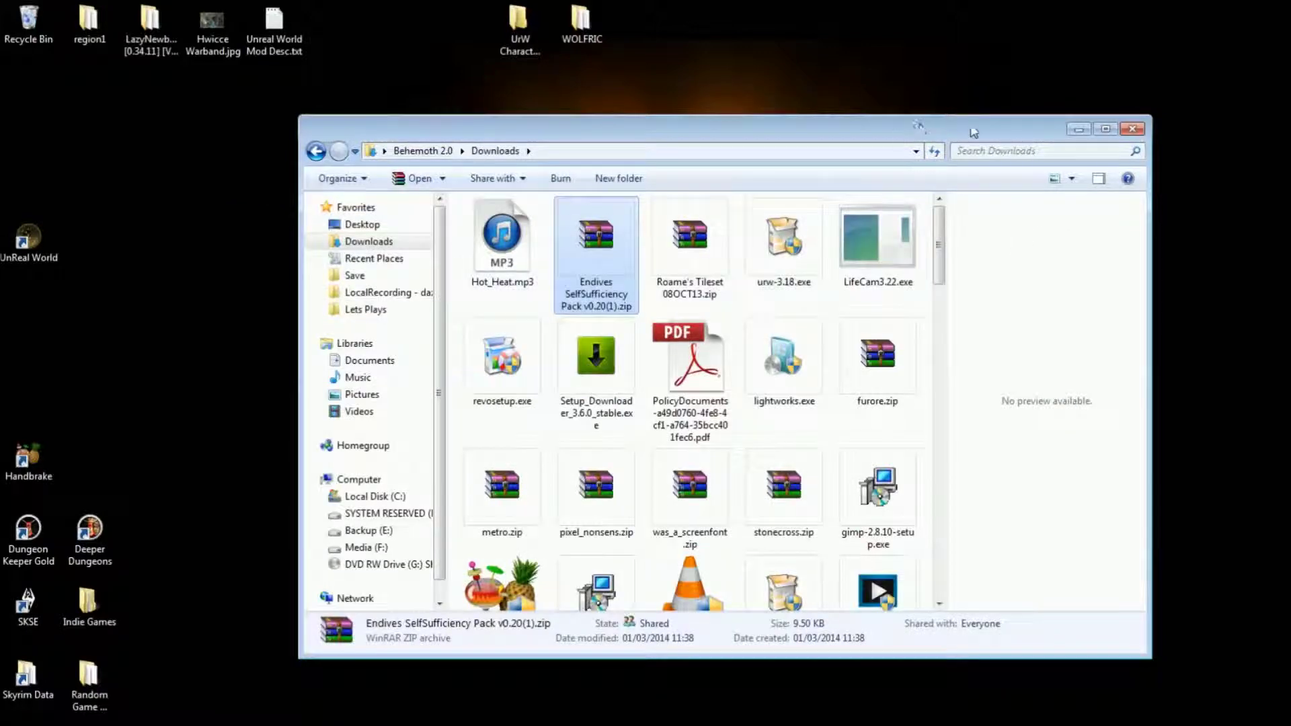
click(1132, 128)
mouse_move(10, 99)
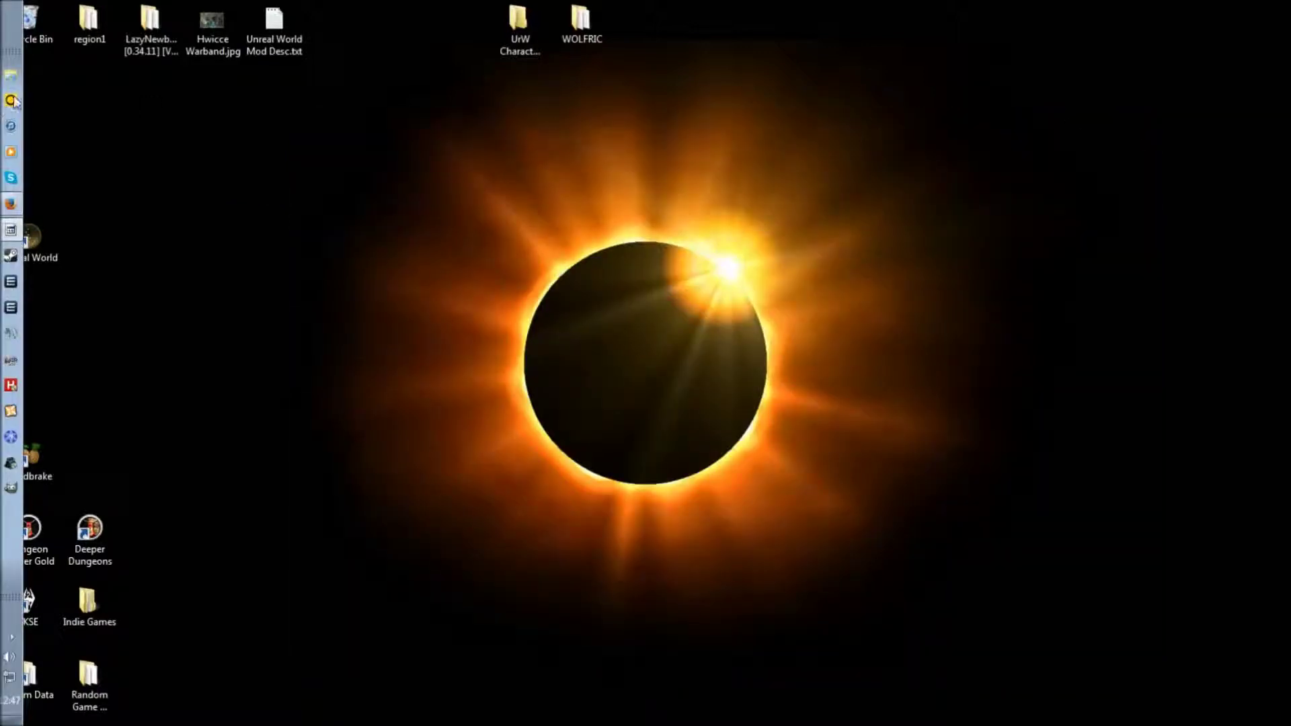
click(13, 81)
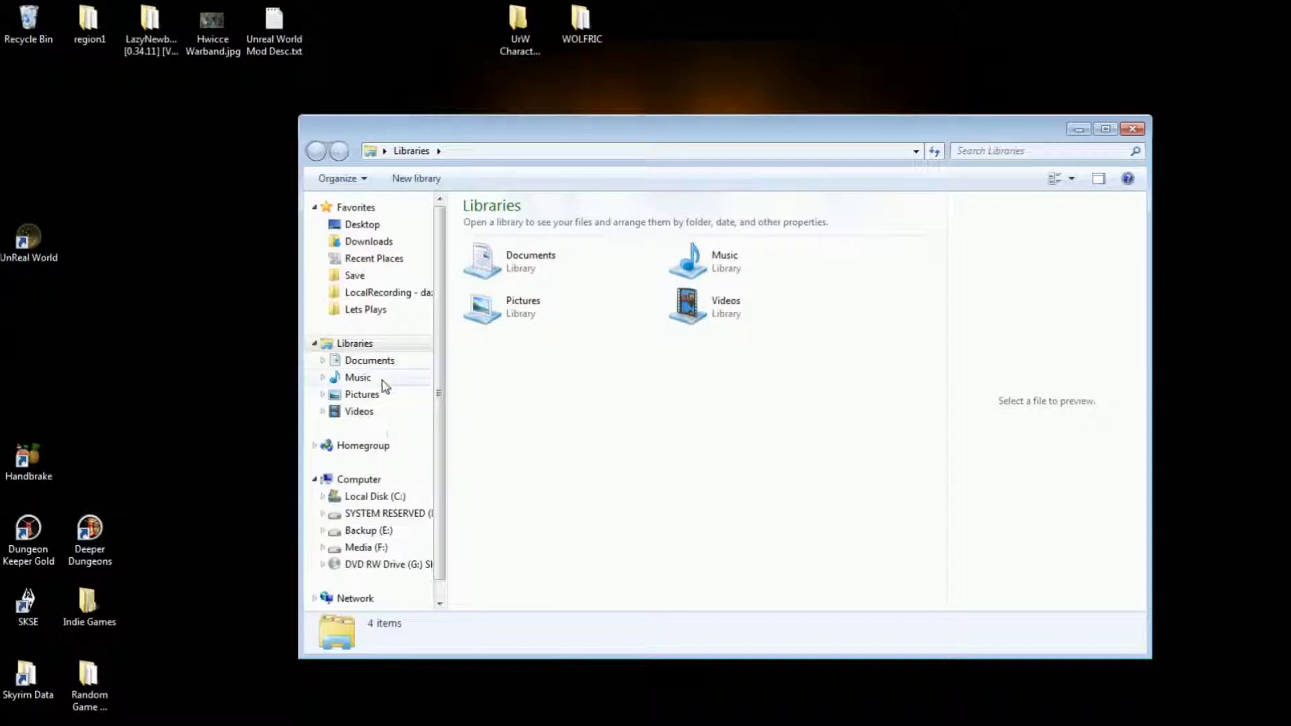
- Navigate to C:\Program Files (x86)\UnRealWorld
click(392, 498)
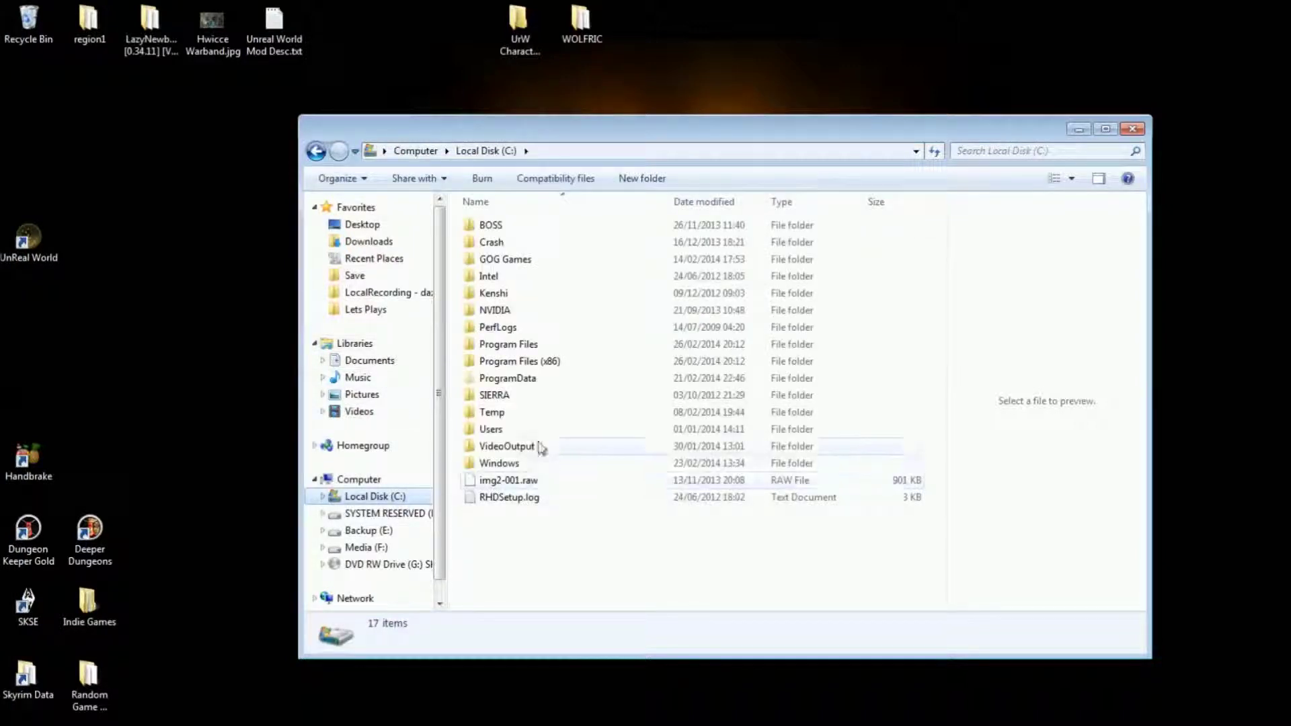
double_click(538, 361)
scroll(521, 447, down, 5)
scroll(525, 451, down, 5)
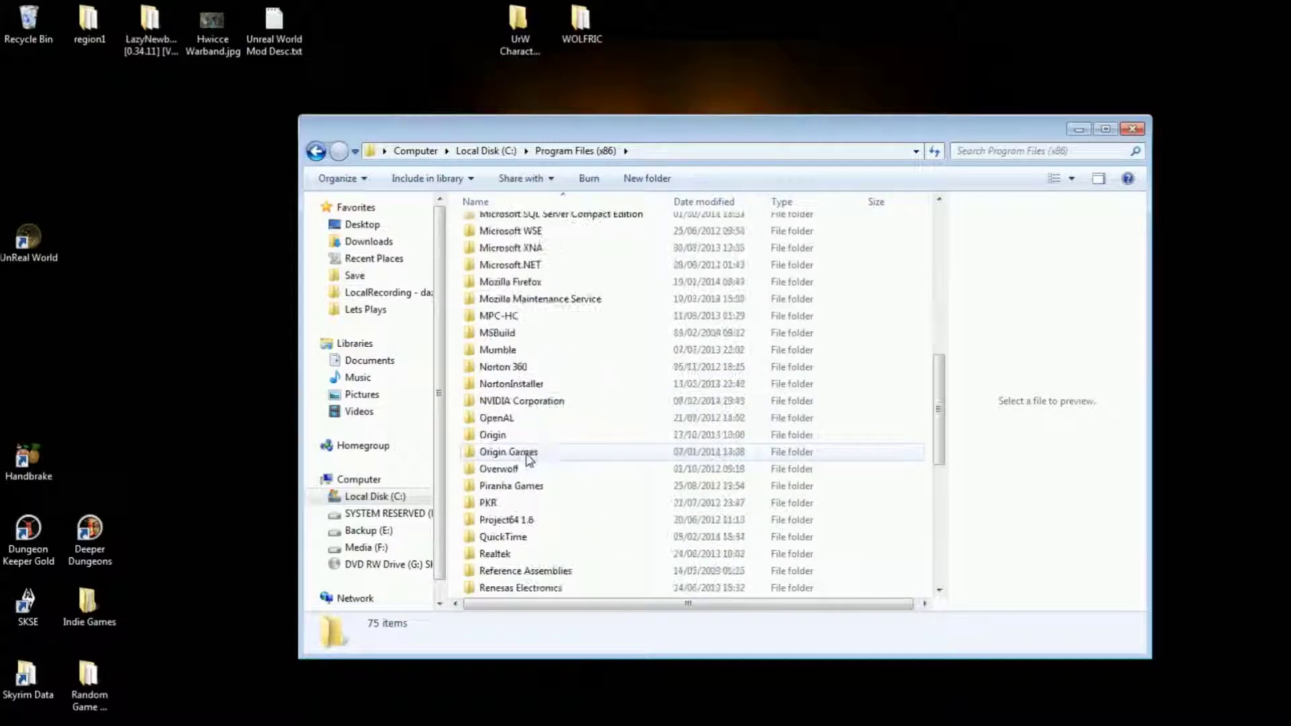
scroll(525, 454, down, 4)
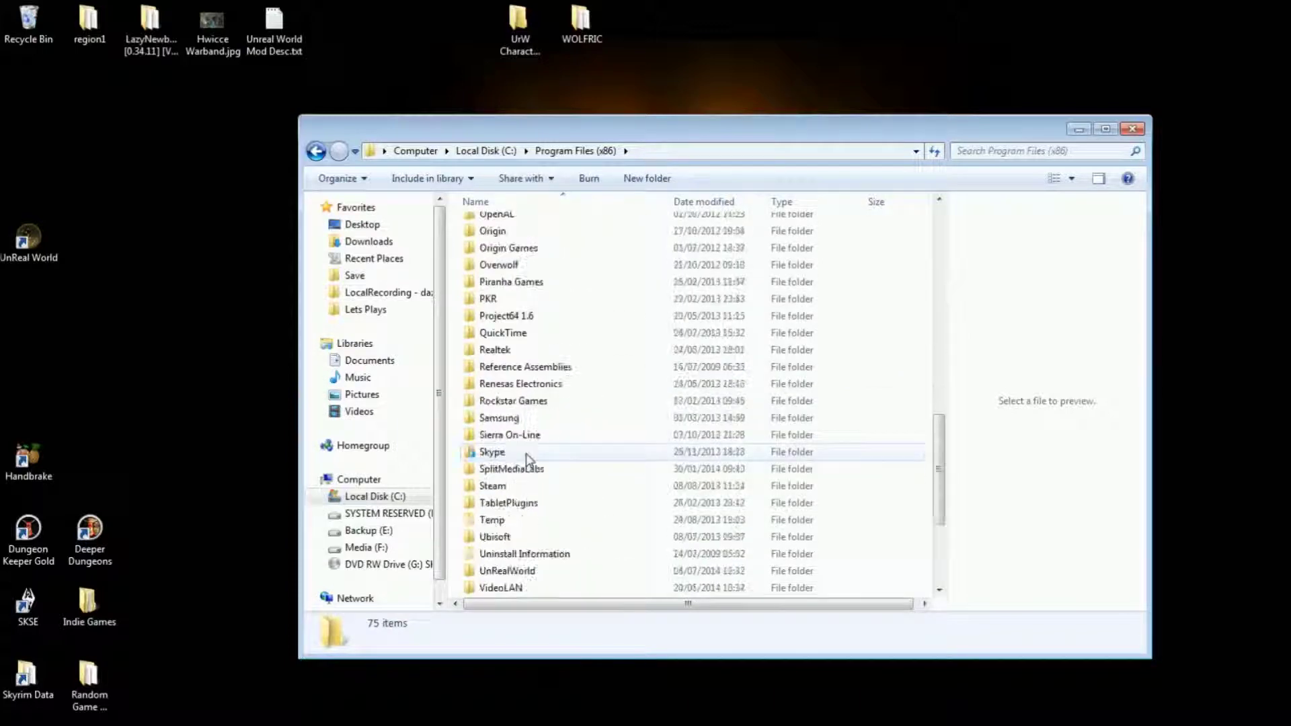
double_click(519, 572)
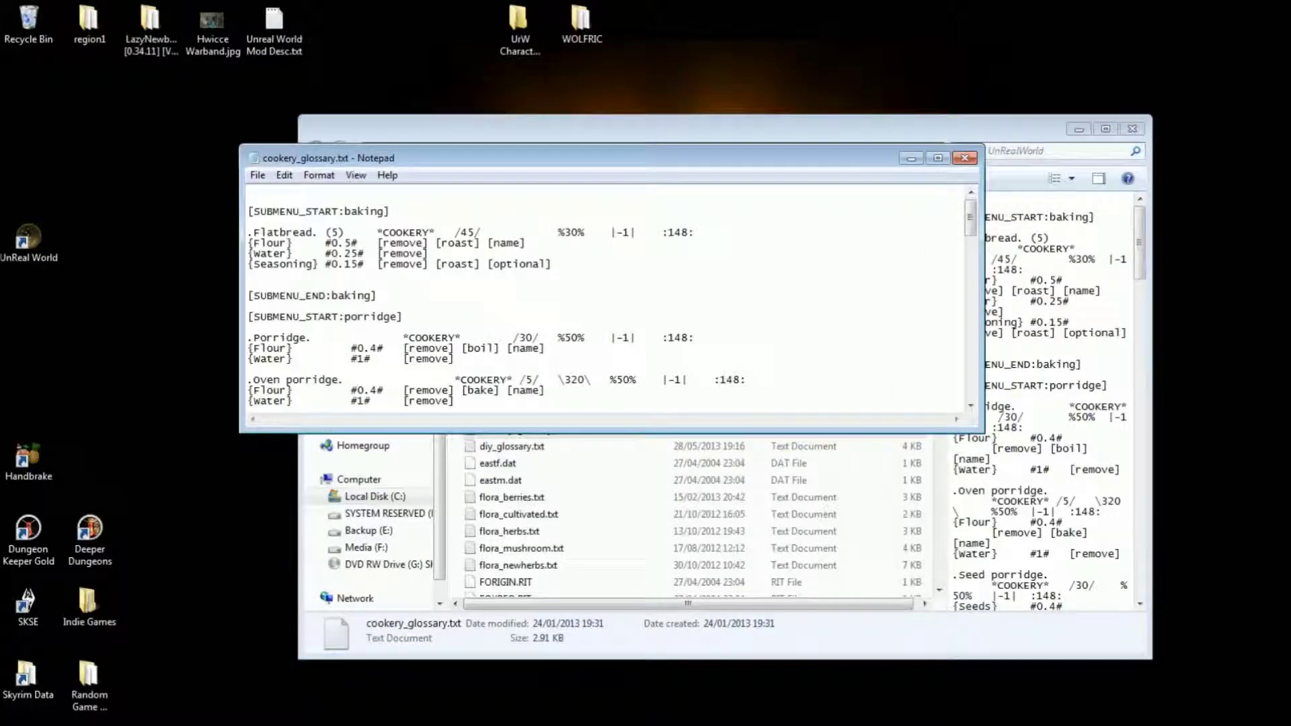
scroll(606, 302, down, 5)
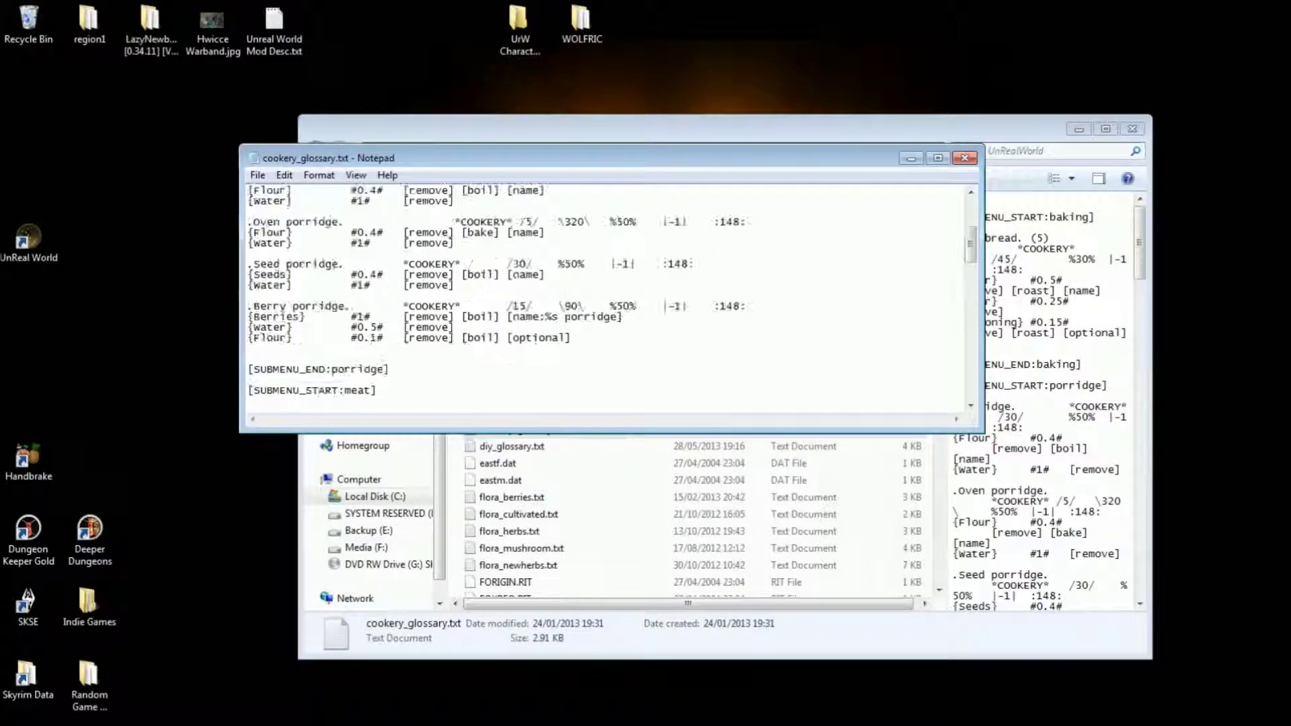
scroll(605, 302, up, 5)
click(967, 163)
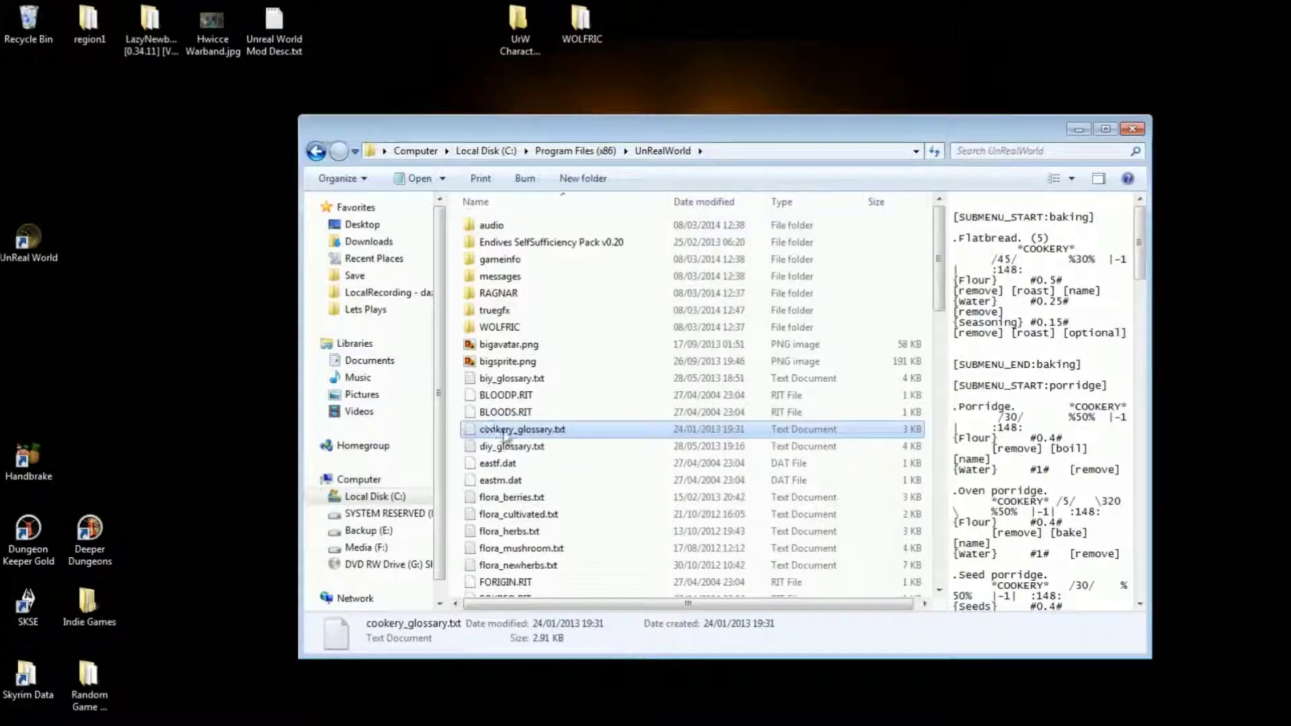
- Copy cookery_glossary.txt into the Random Game Backups folder, then close that folder
right_click(513, 434)
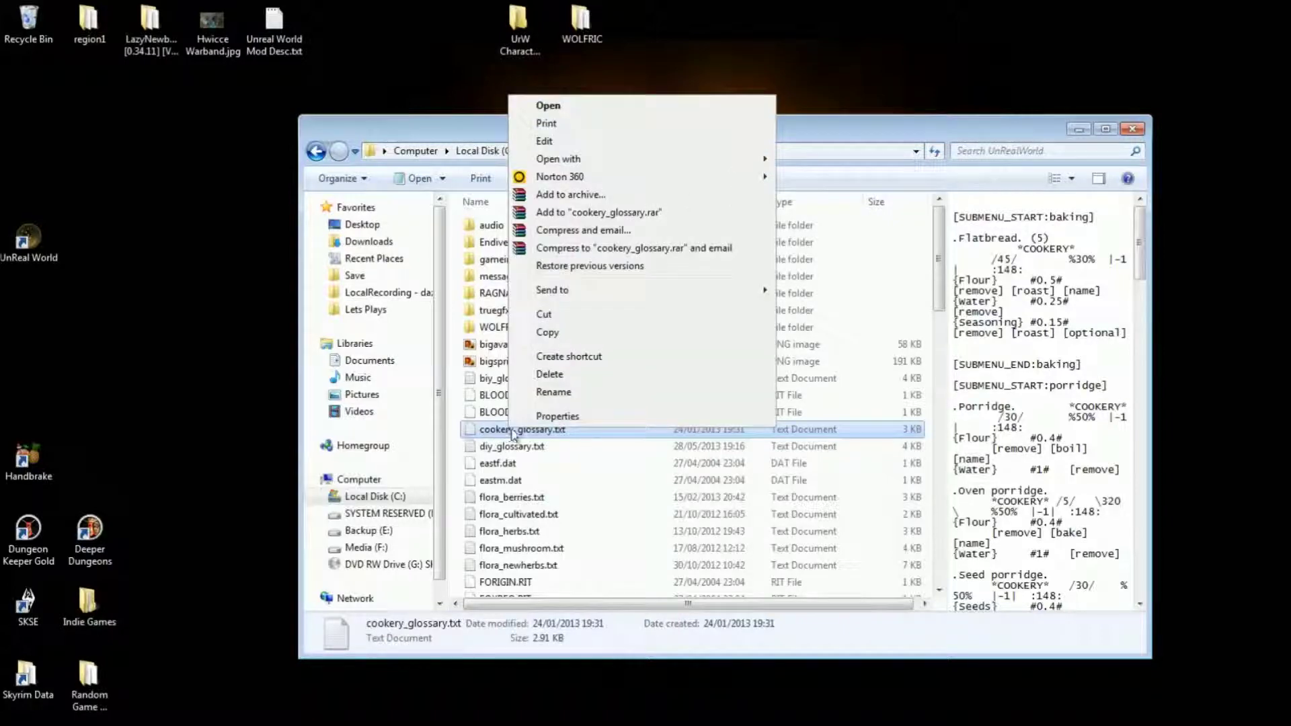
click(548, 332)
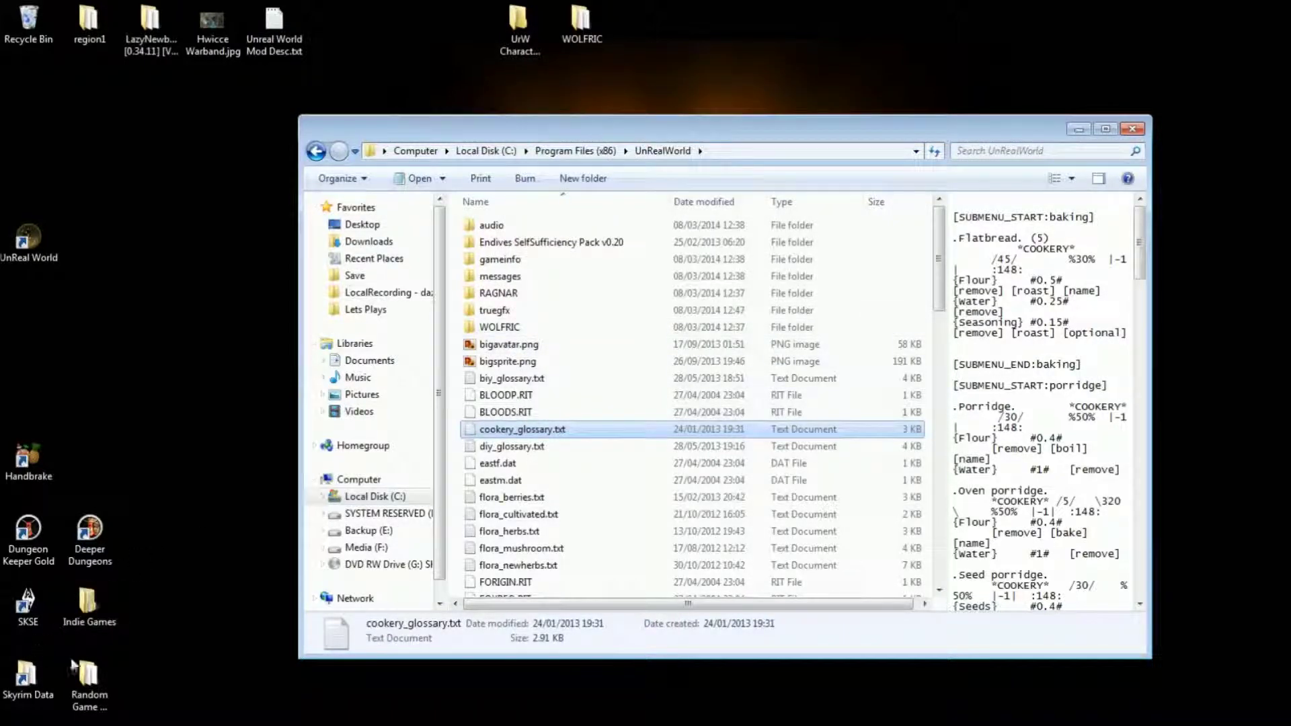
click(113, 674)
double_click(113, 674)
right_click(674, 412)
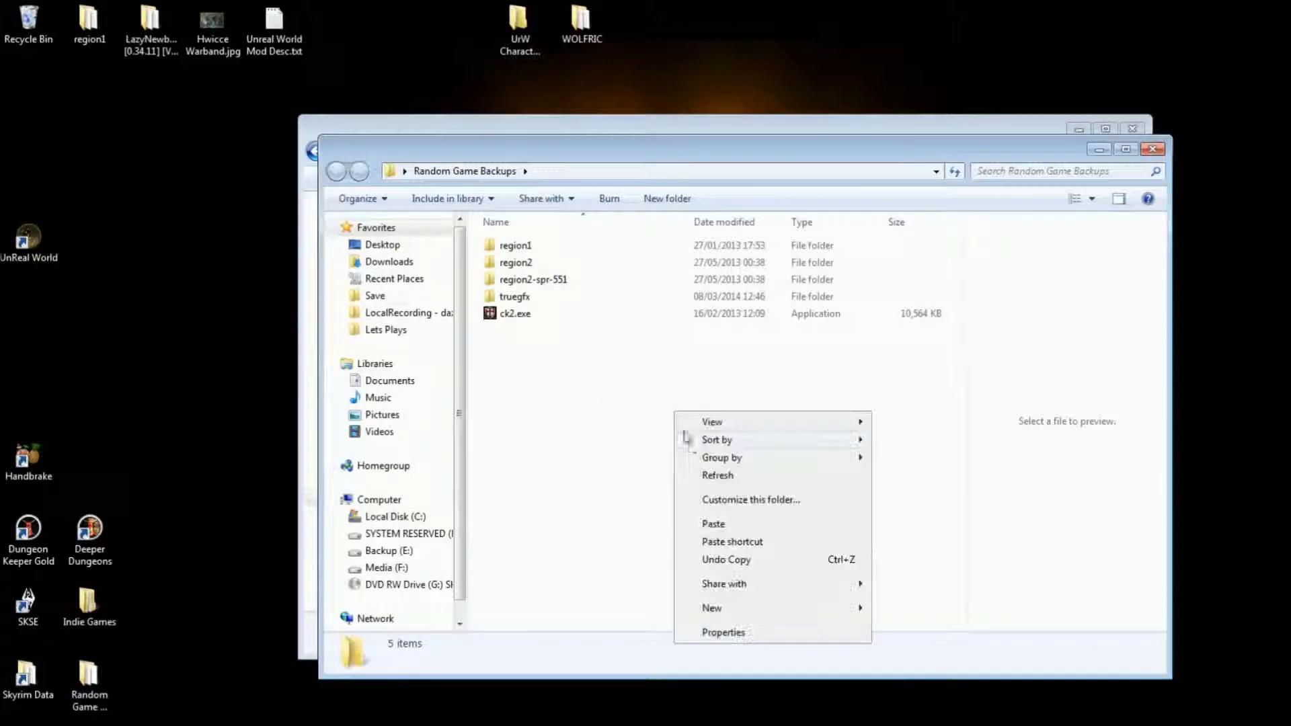
click(714, 524)
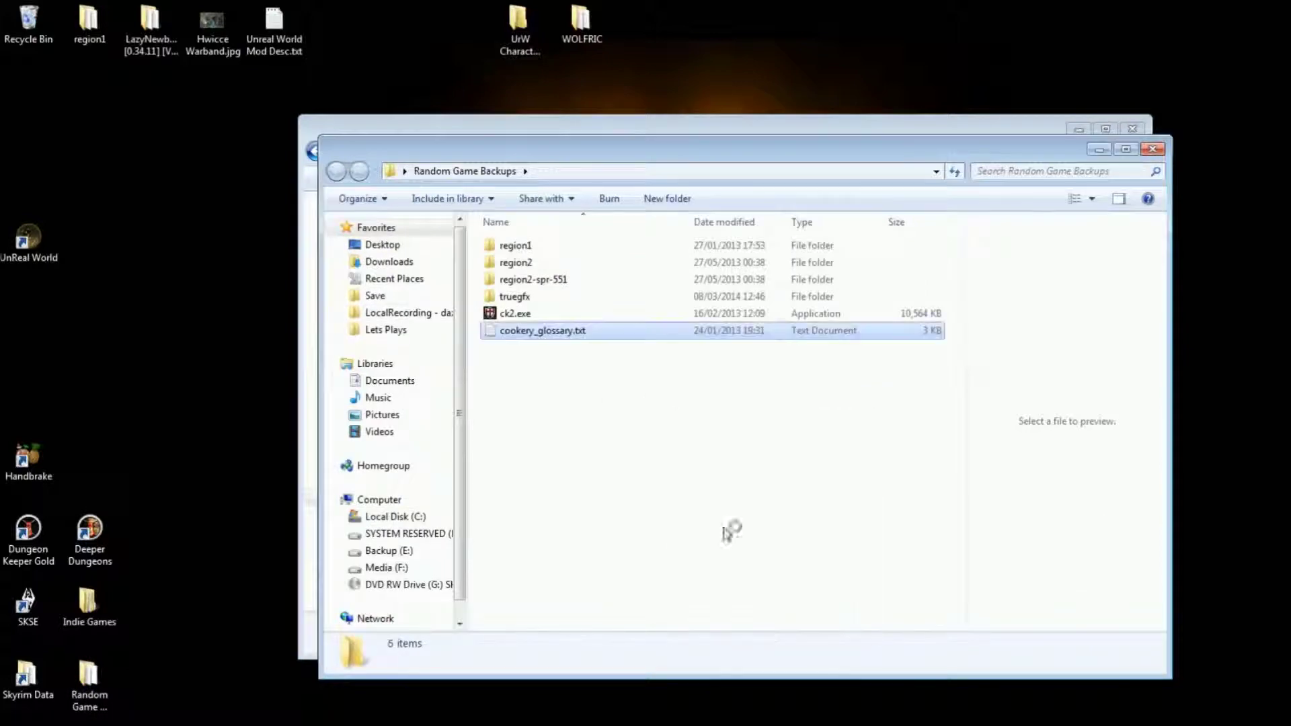
click(674, 467)
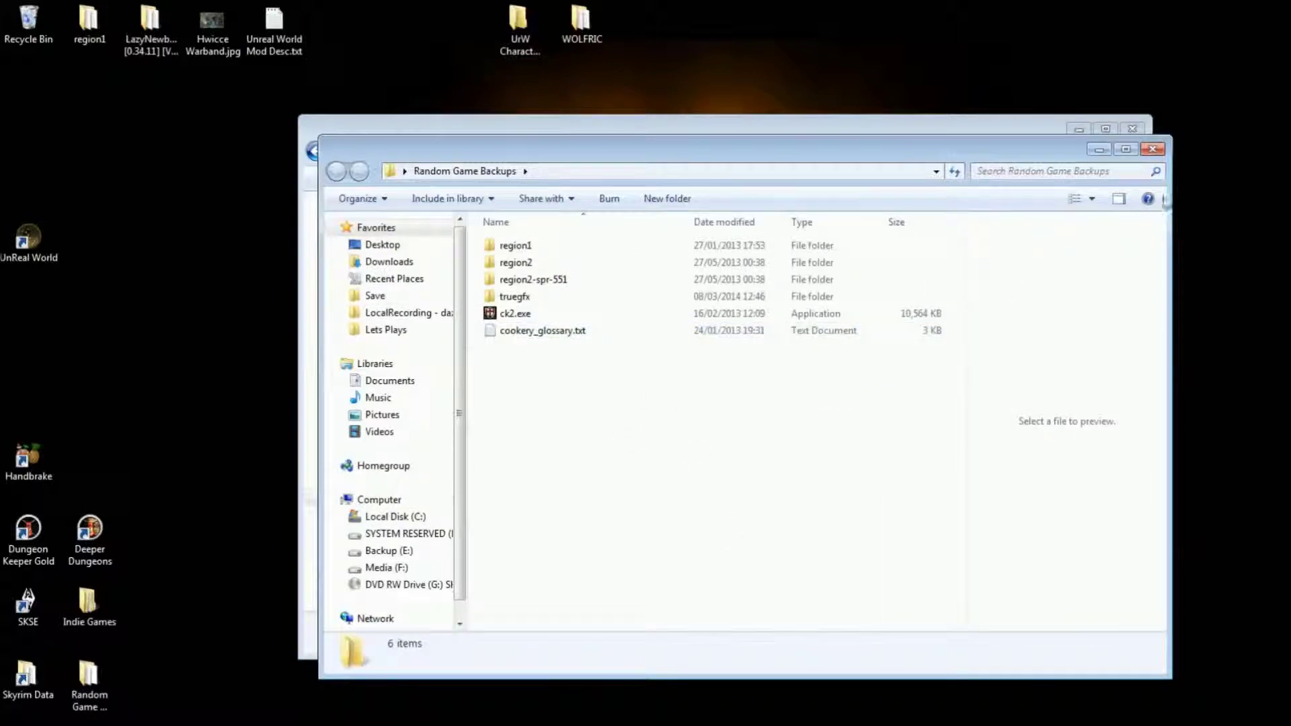
click(1152, 150)
- Open cookery_glossary.txt in Notepad, then return to the Rain's Cook Book forum topic
double_click(527, 427)
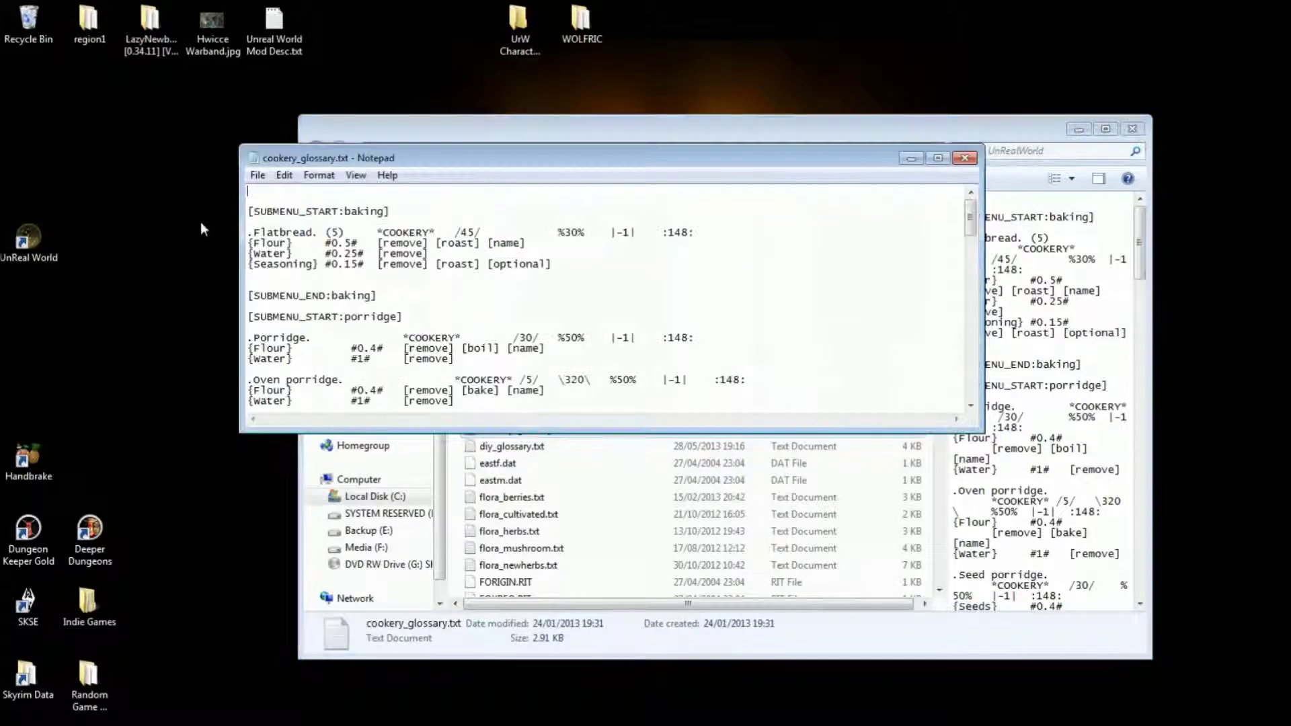
click(11, 205)
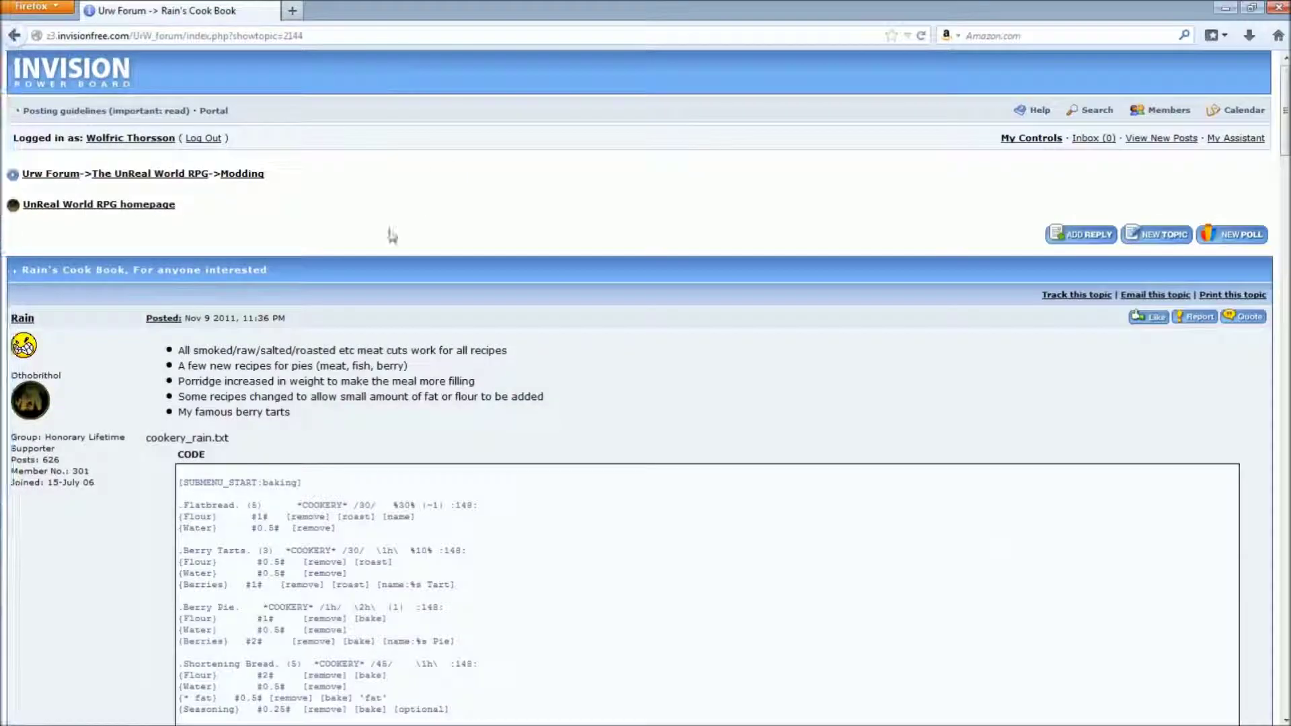
scroll(392, 236, down, 5)
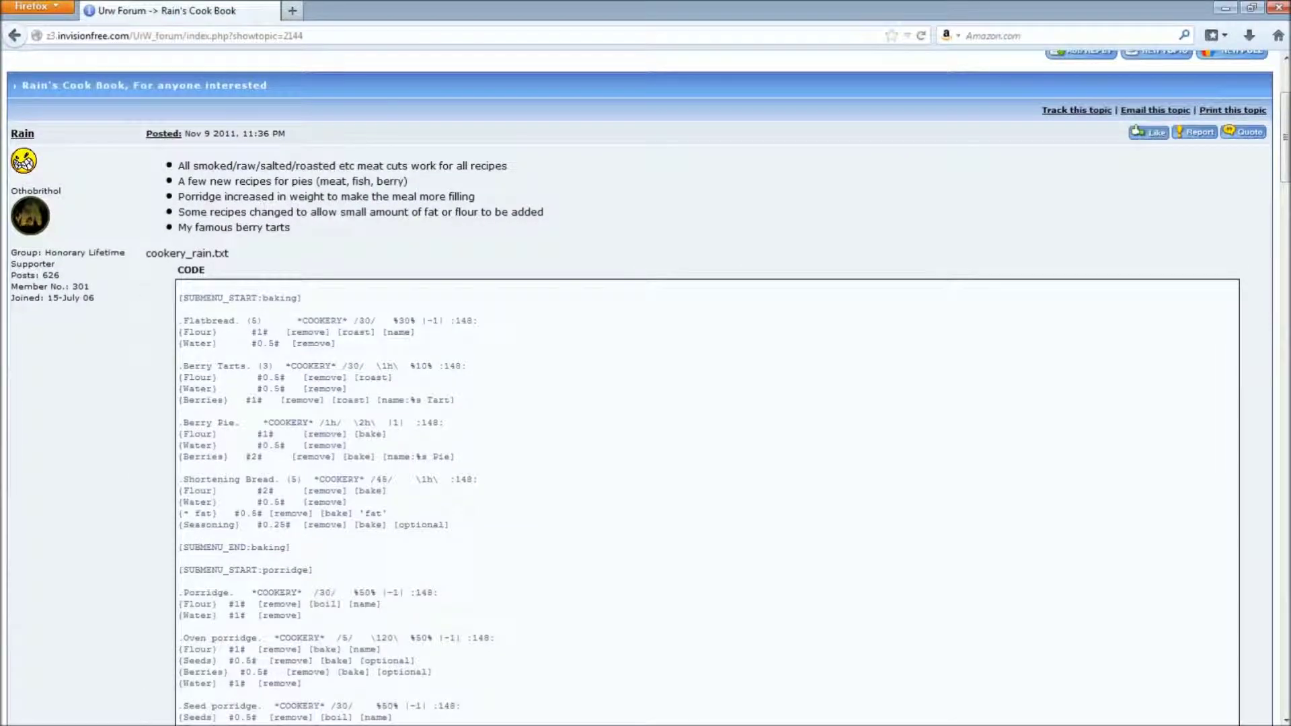
- Select the cookery_rain.txt code block from its start to [SUBMENU_END:vegetable]
drag(180, 298, 578, 567)
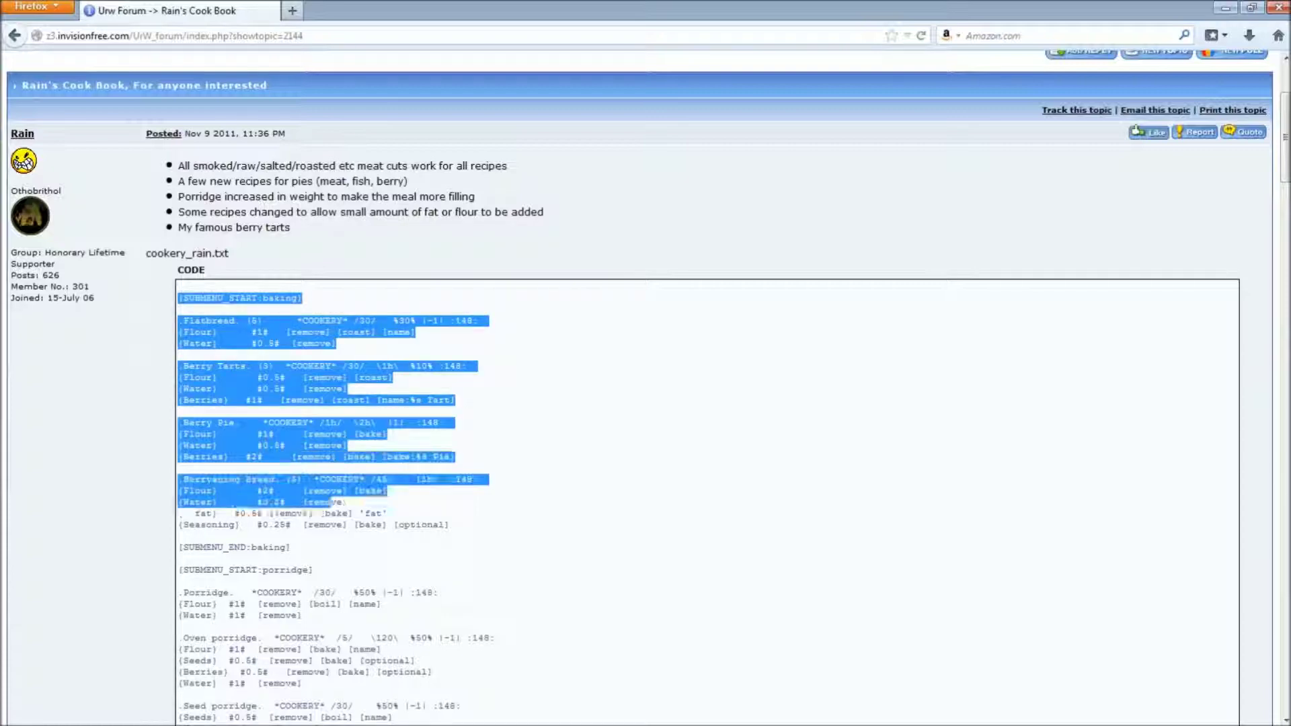
scroll(578, 568, down, 10)
scroll(580, 555, down, 15)
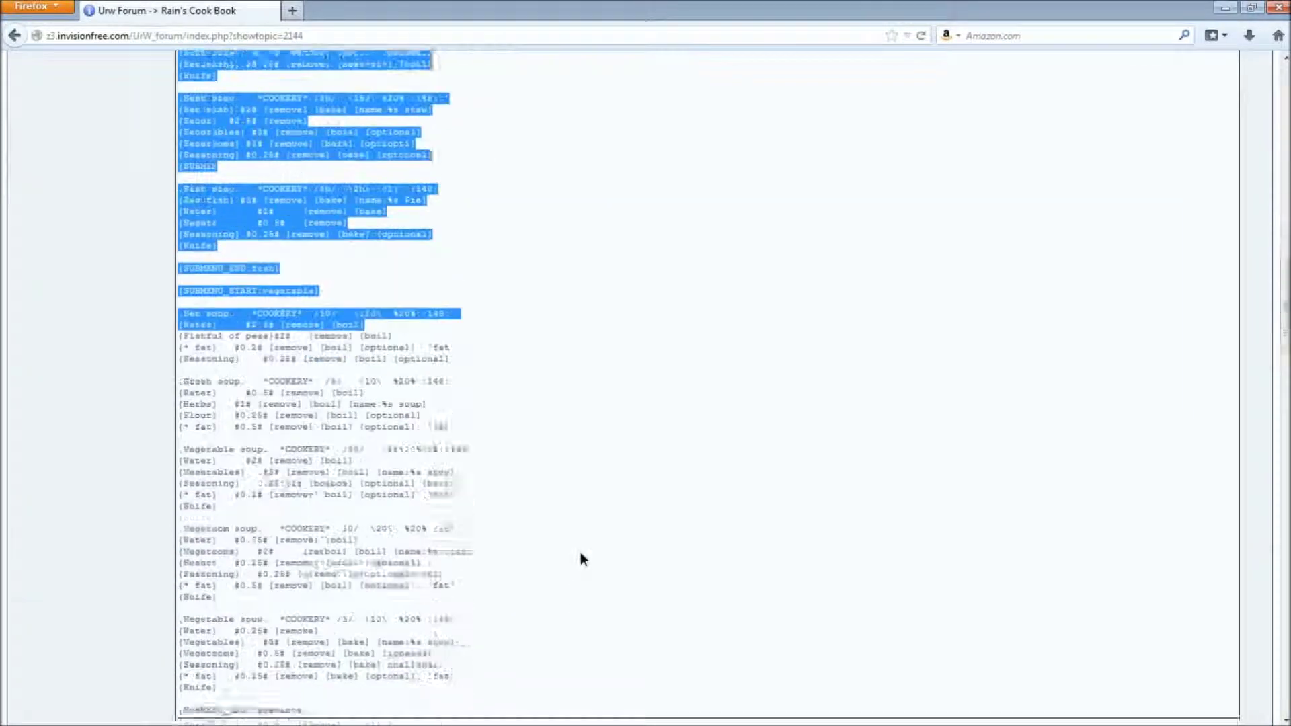
drag(582, 560, 402, 389)
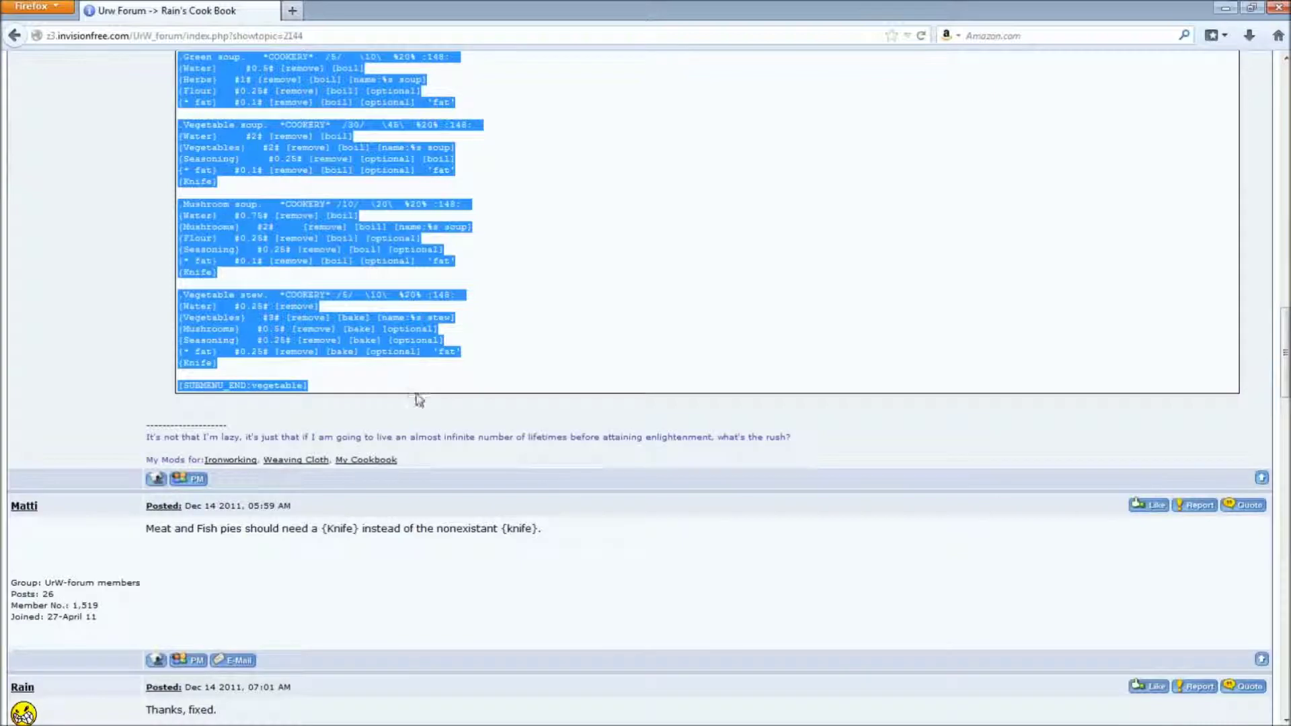
scroll(418, 399, down, 4)
scroll(437, 398, down, 8)
scroll(440, 396, down, 3)
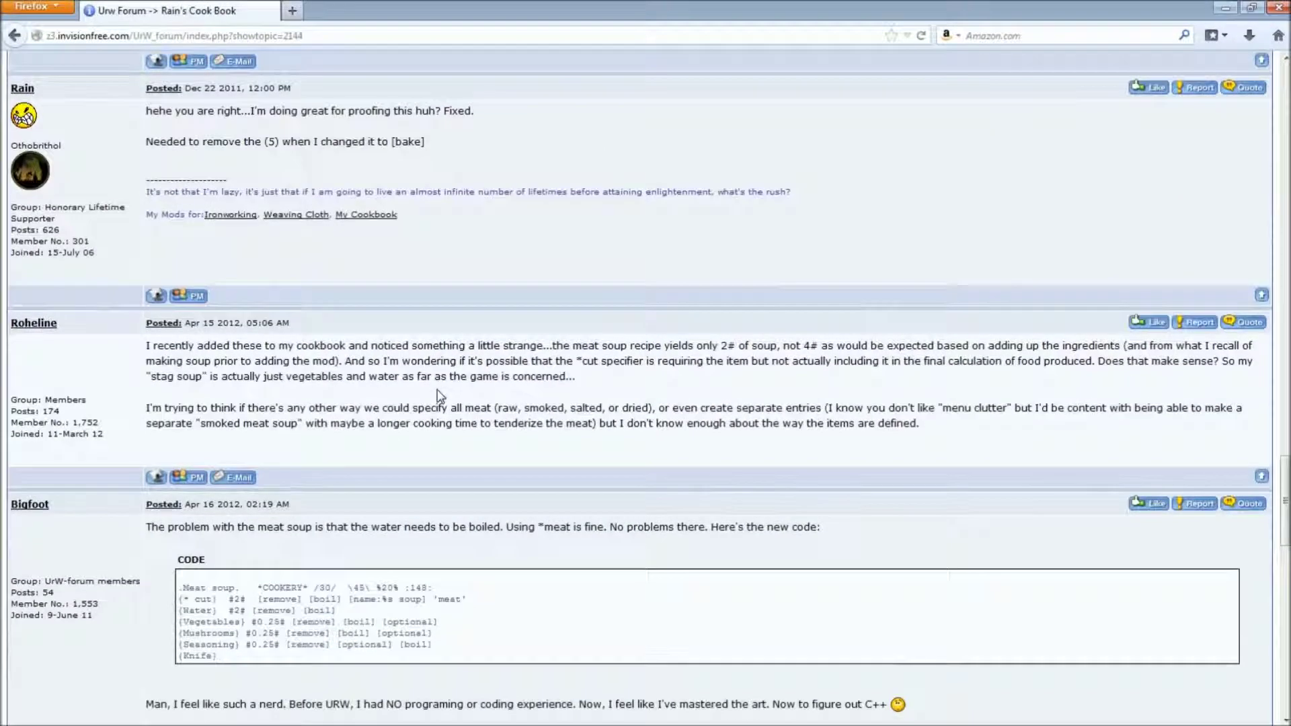
scroll(440, 395, down, 3)
scroll(437, 383, down, 7)
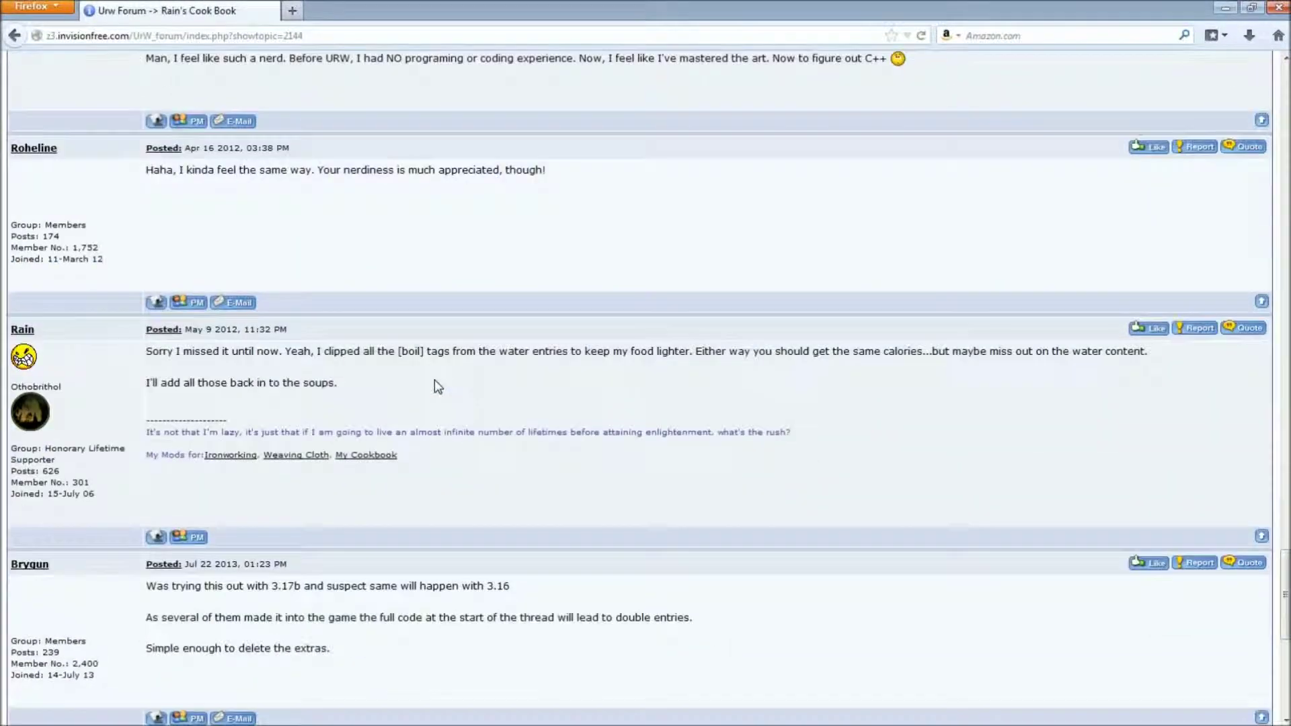
scroll(434, 379, down, 6)
scroll(430, 390, up, 4)
scroll(413, 400, up, 14)
scroll(401, 400, up, 6)
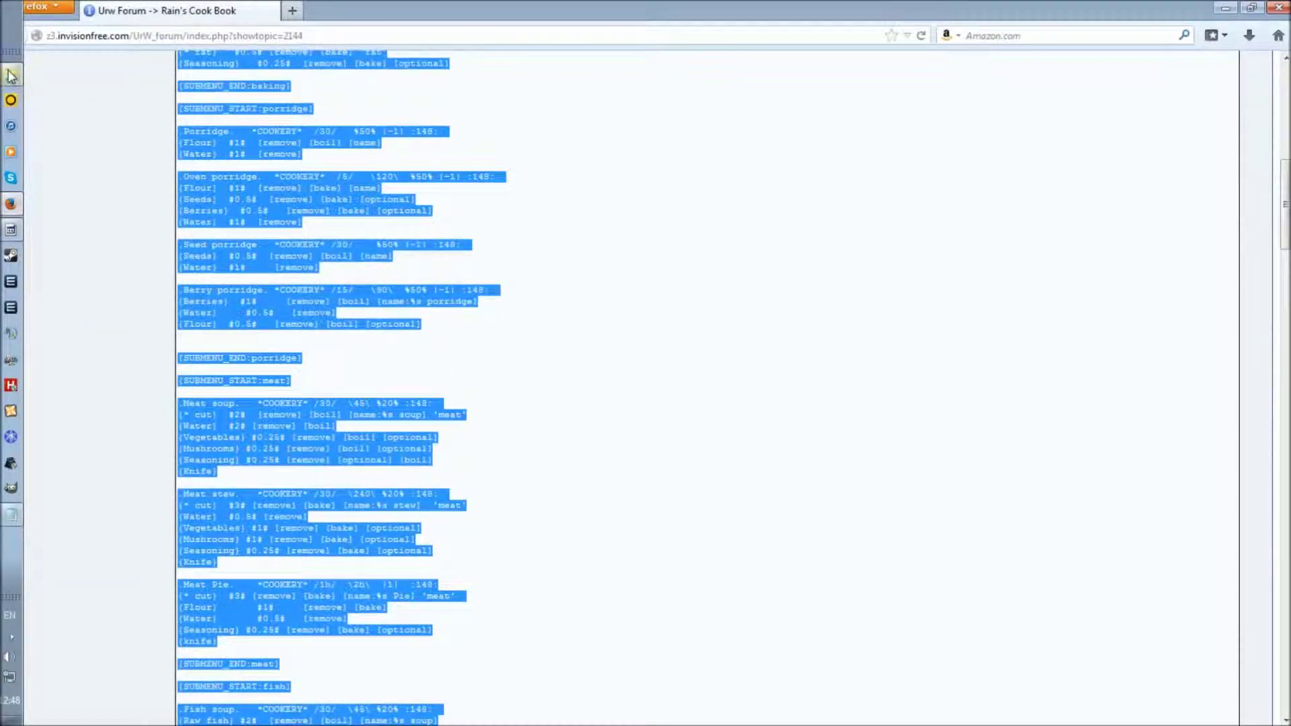
- Replace all text in cookery_glossary.txt with the pasted Rain's recipe code
double_click(542, 434)
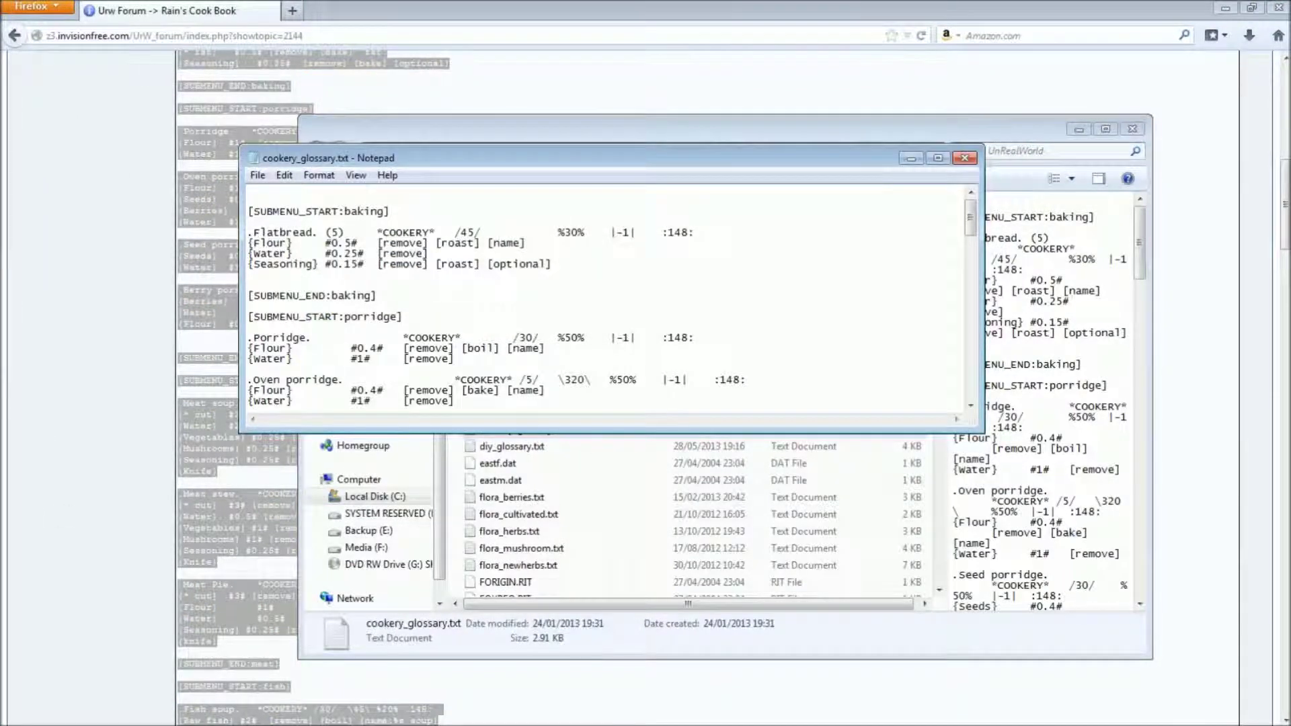
key(ctrl+a)
key(Delete)
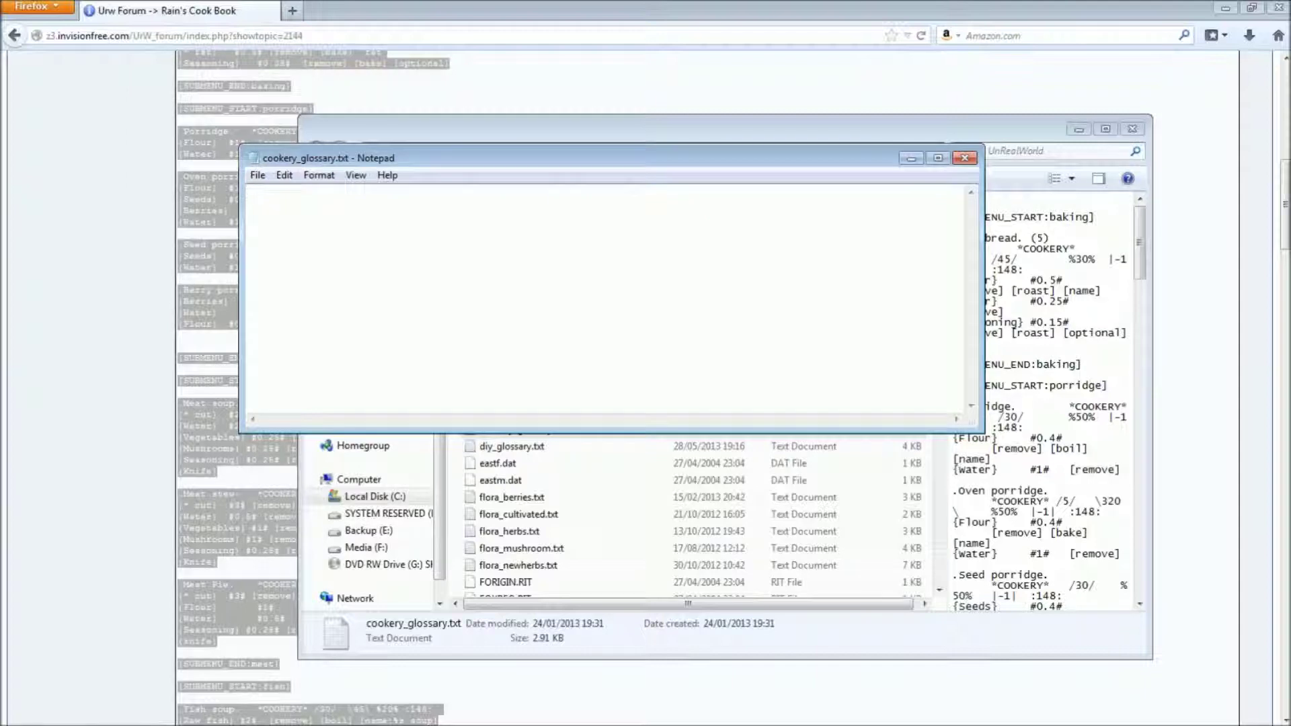
key(ctrl+v)
- Review the pasted Berry Tarts and Shortening Bread recipe lines
scroll(605, 296, up, 5)
scroll(605, 295, up, 5)
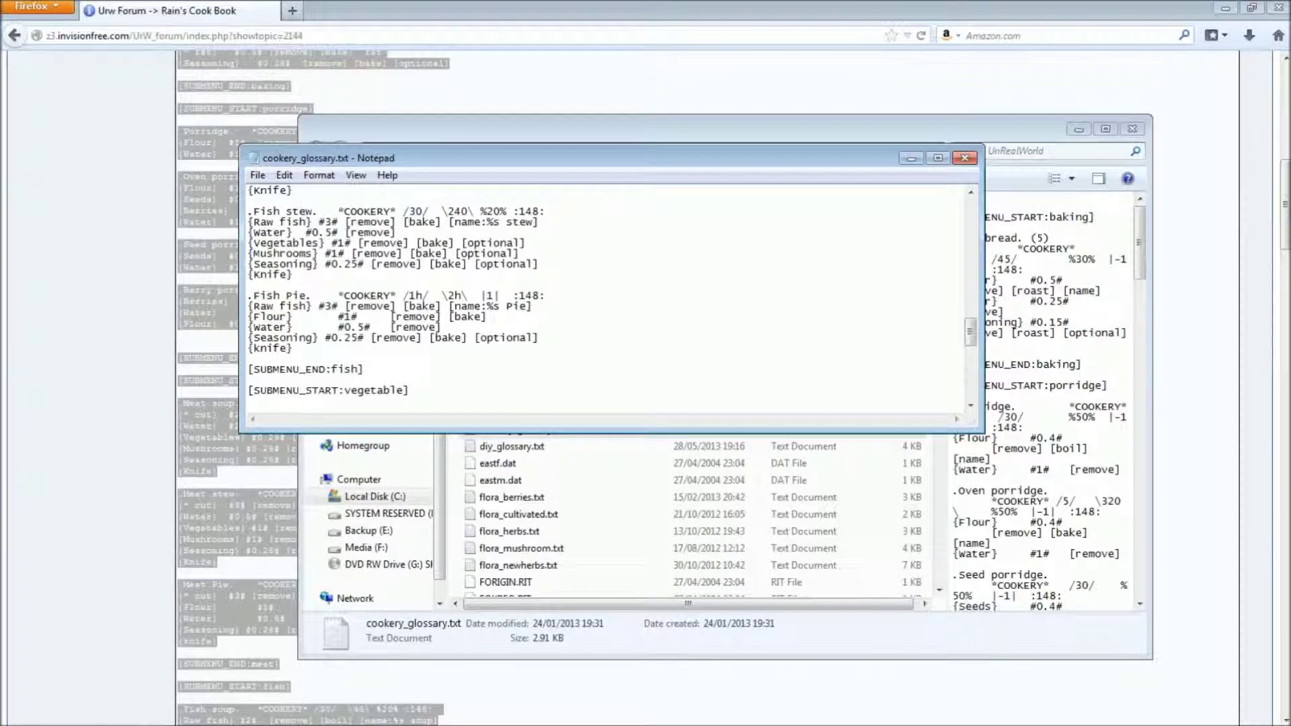
scroll(605, 296, up, 5)
scroll(605, 296, up, 5)
scroll(605, 296, up, 5)
scroll(605, 296, up, 4)
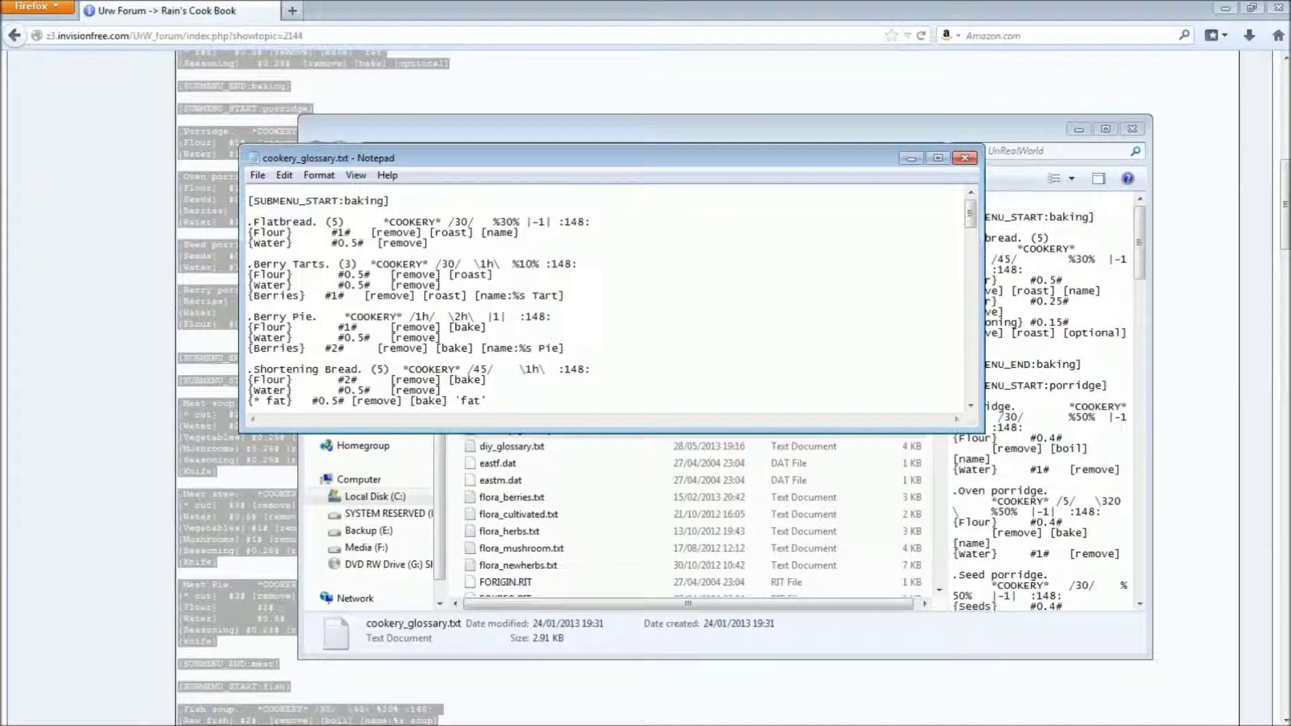
drag(470, 157, 468, 158)
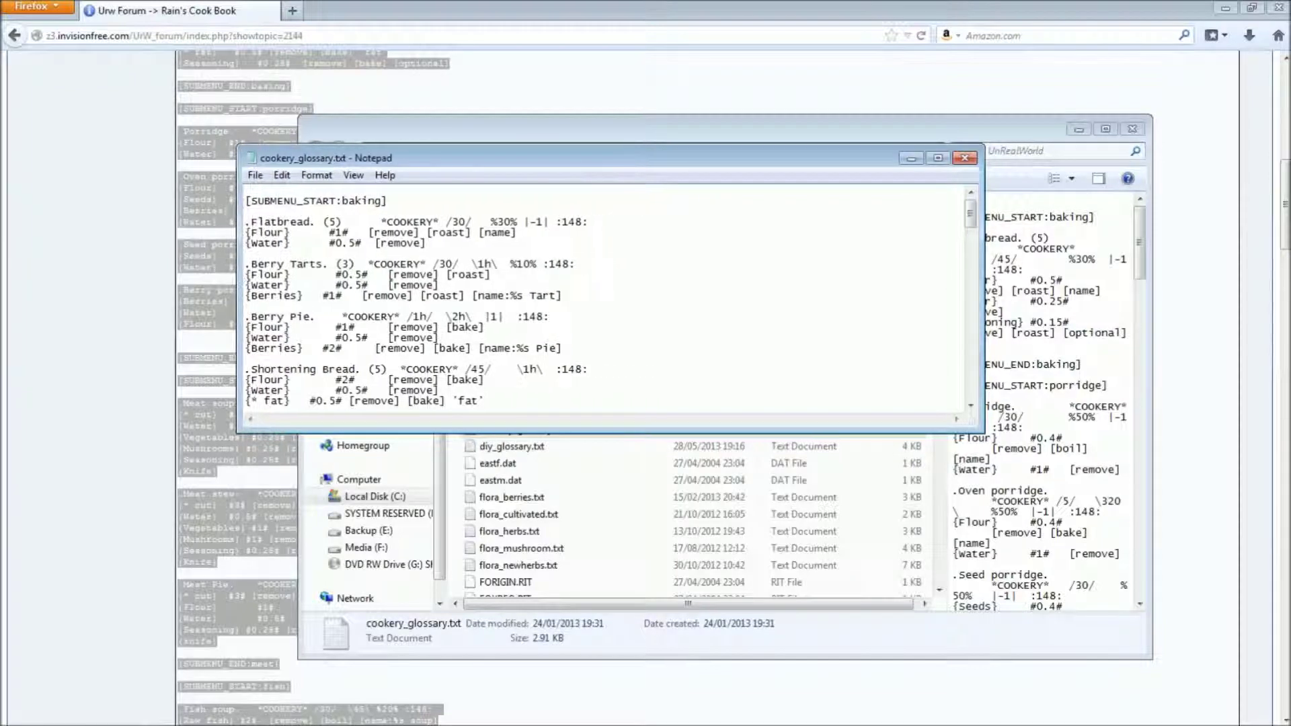
drag(251, 263, 482, 295)
drag(565, 348, 602, 399)
drag(390, 390, 400, 401)
- Save cookery_glossary.txt and close Notepad
click(256, 176)
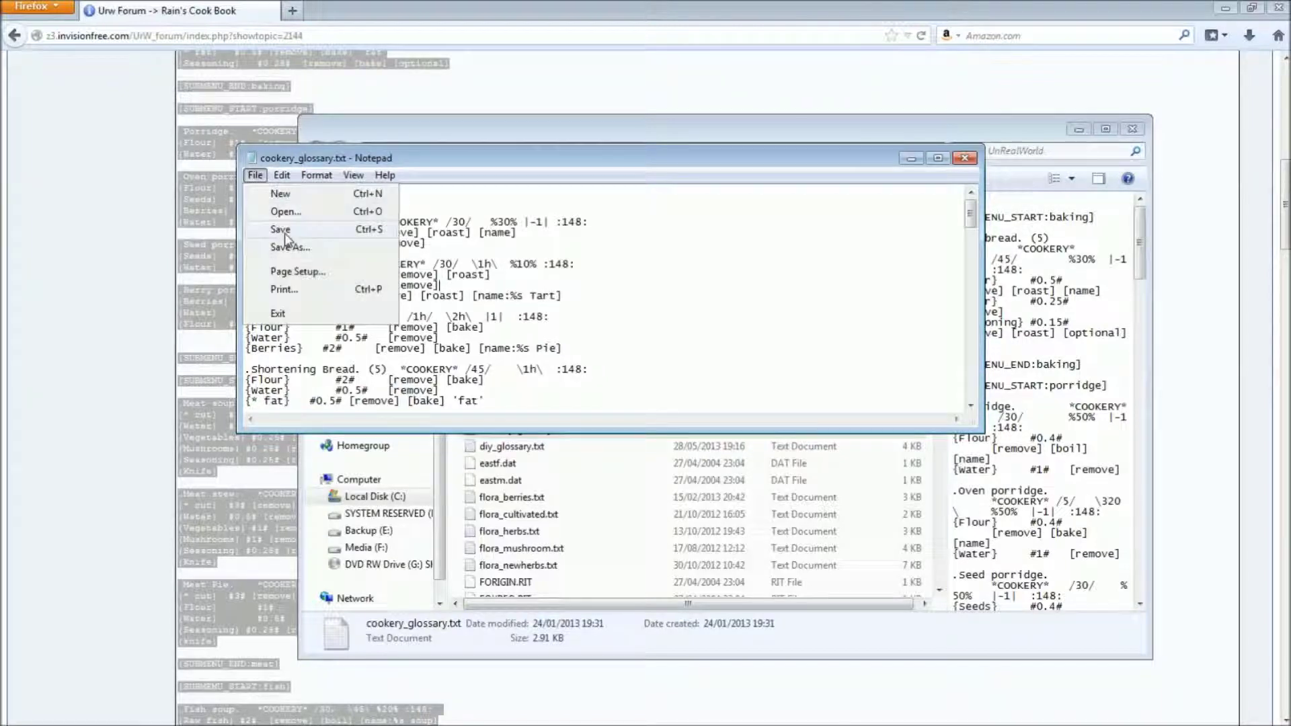
click(281, 230)
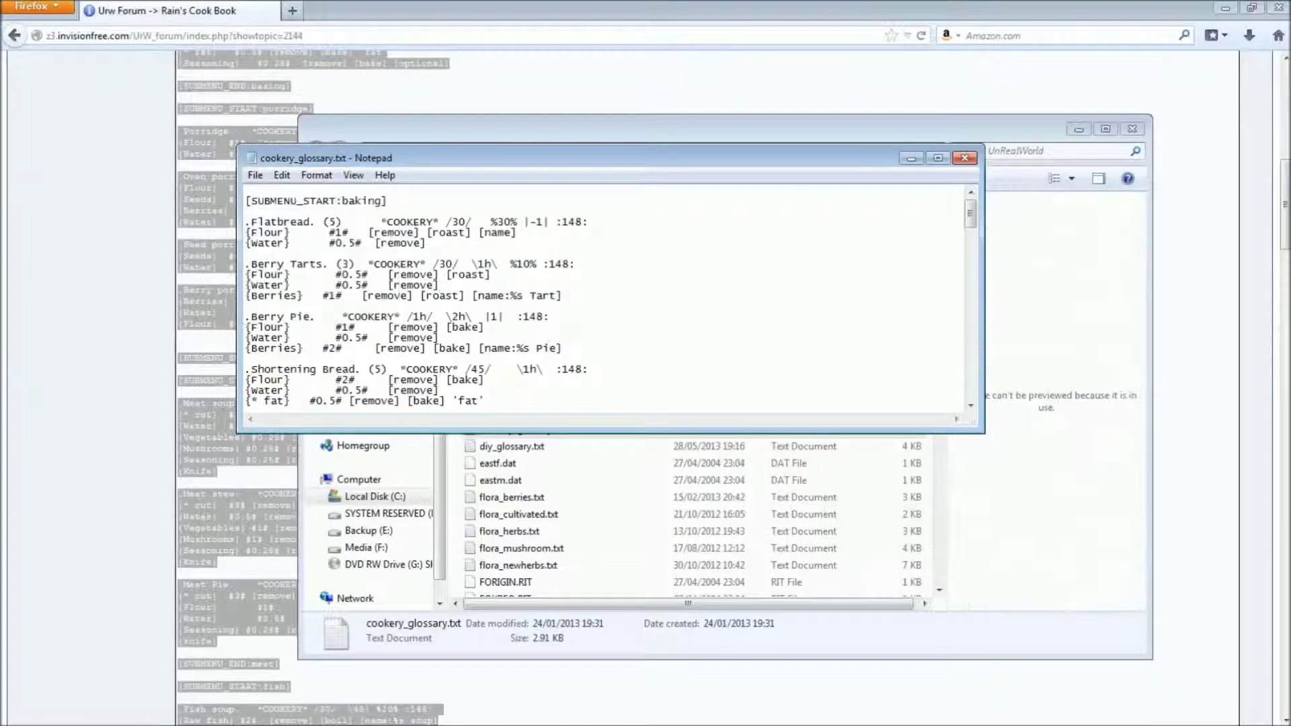
click(966, 158)
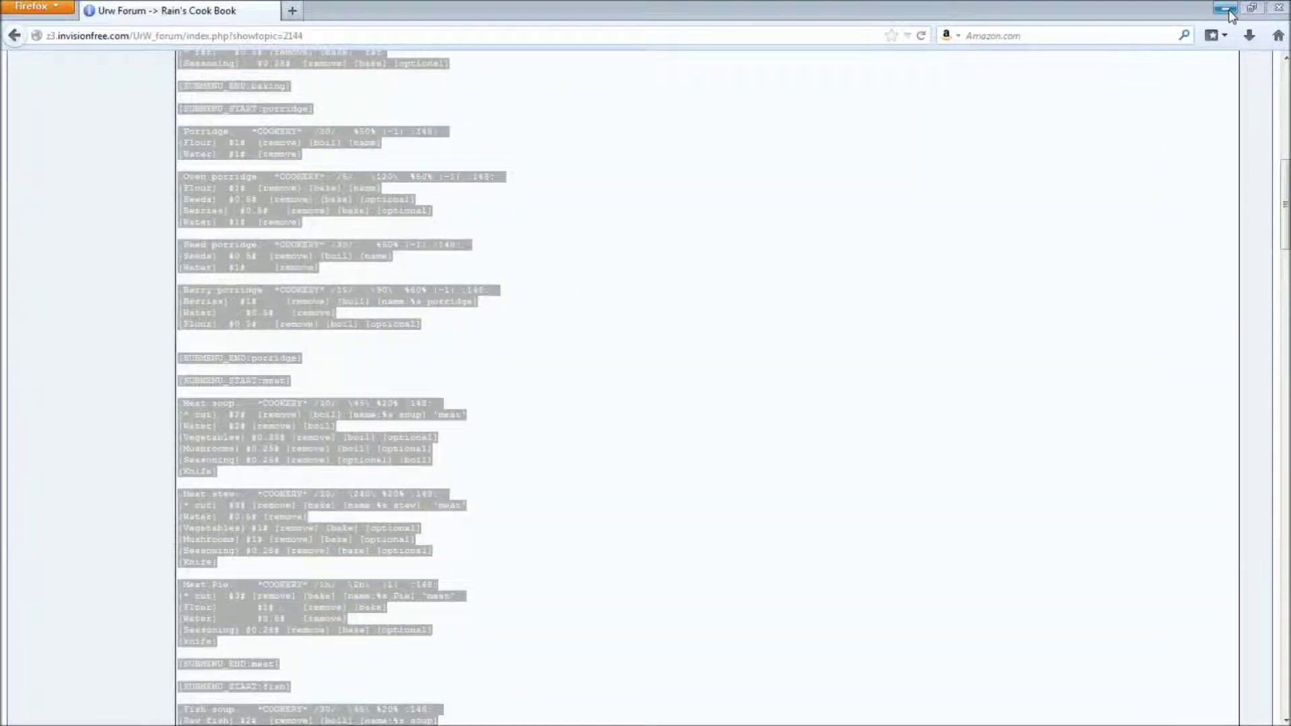
- Close the Firefox forum window and open a new Explorer window
click(960, 332)
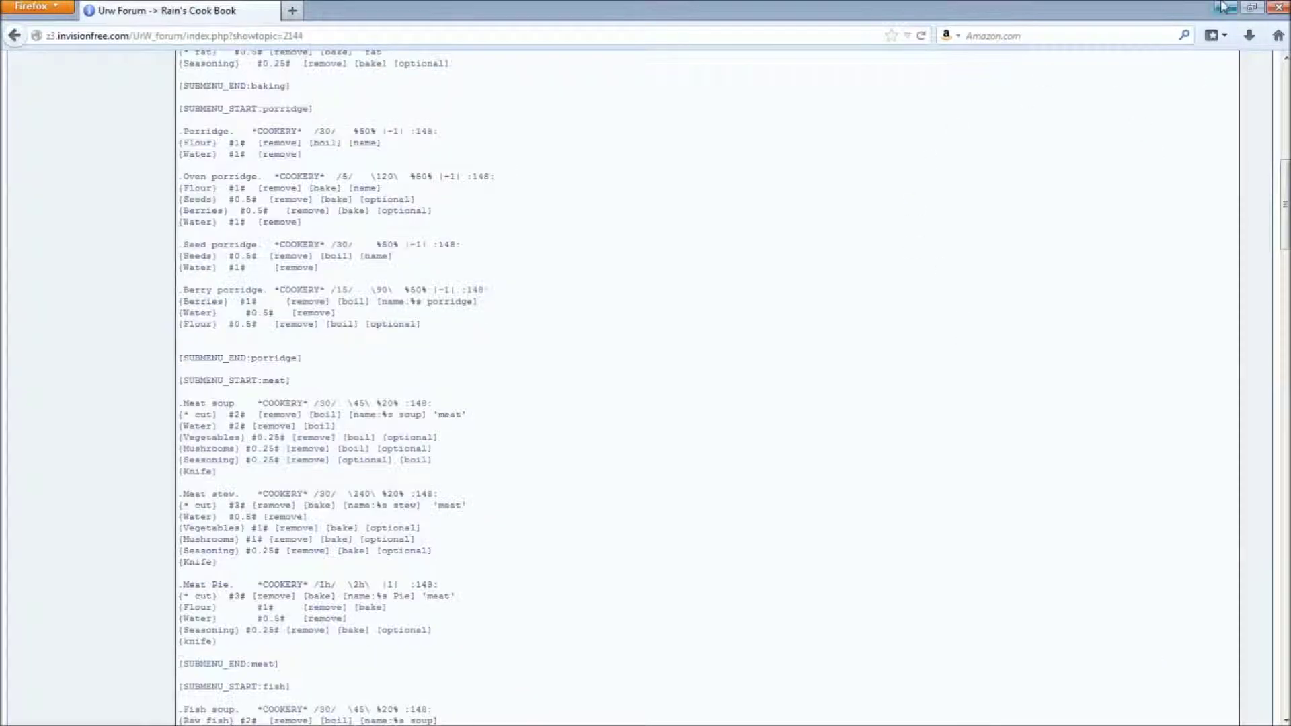
click(1281, 8)
mouse_move(10, 80)
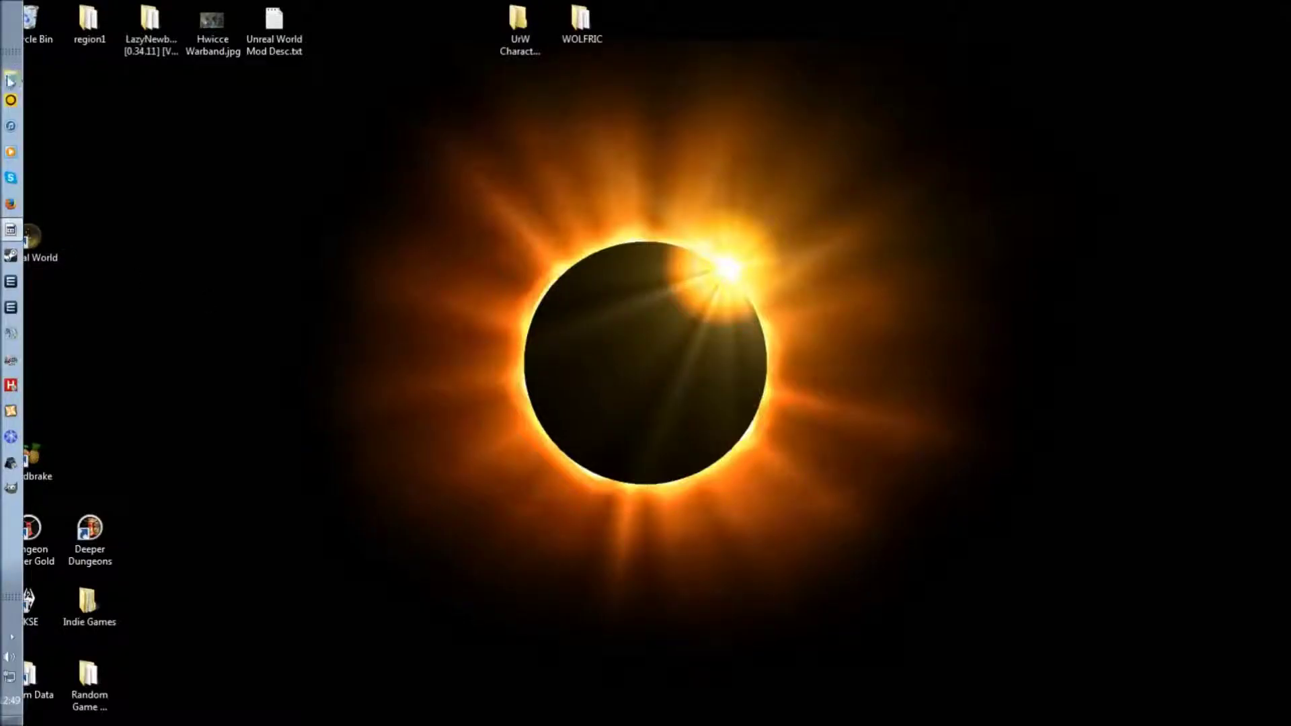
click(11, 82)
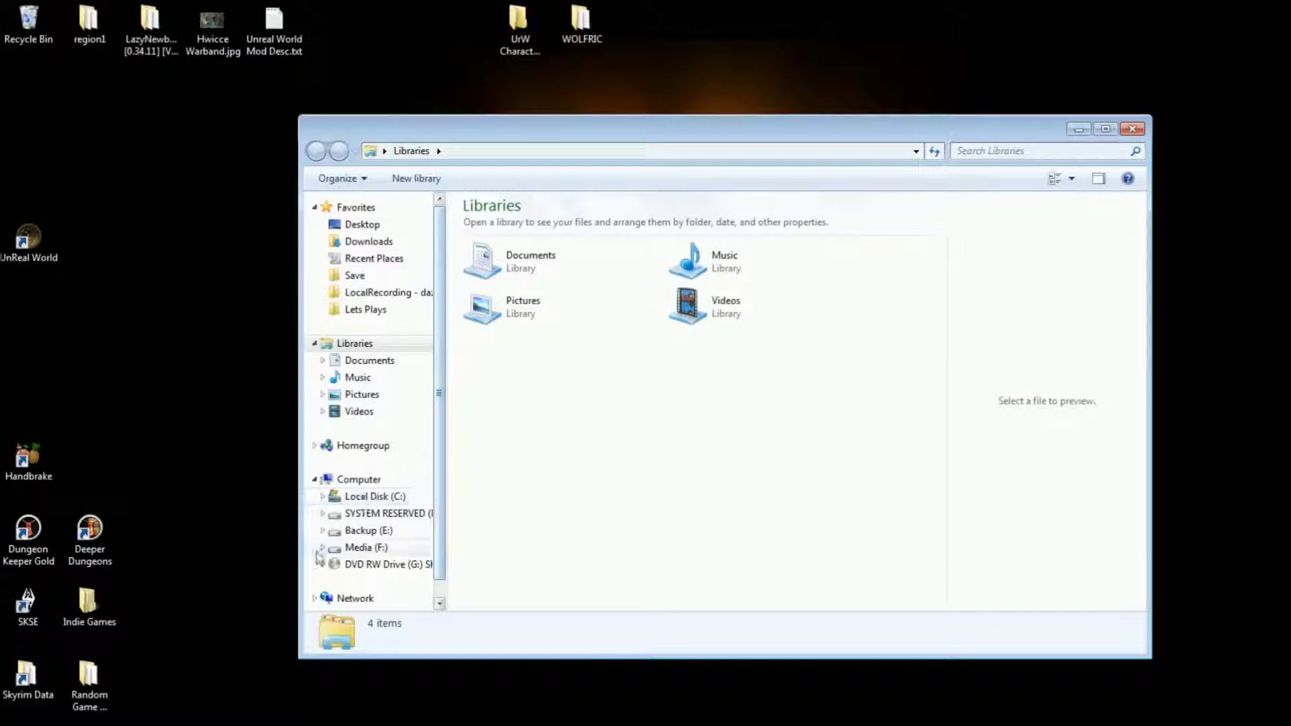
- Check for the glossary backup in Random Game Backups, then close both Explorer windows
double_click(88, 683)
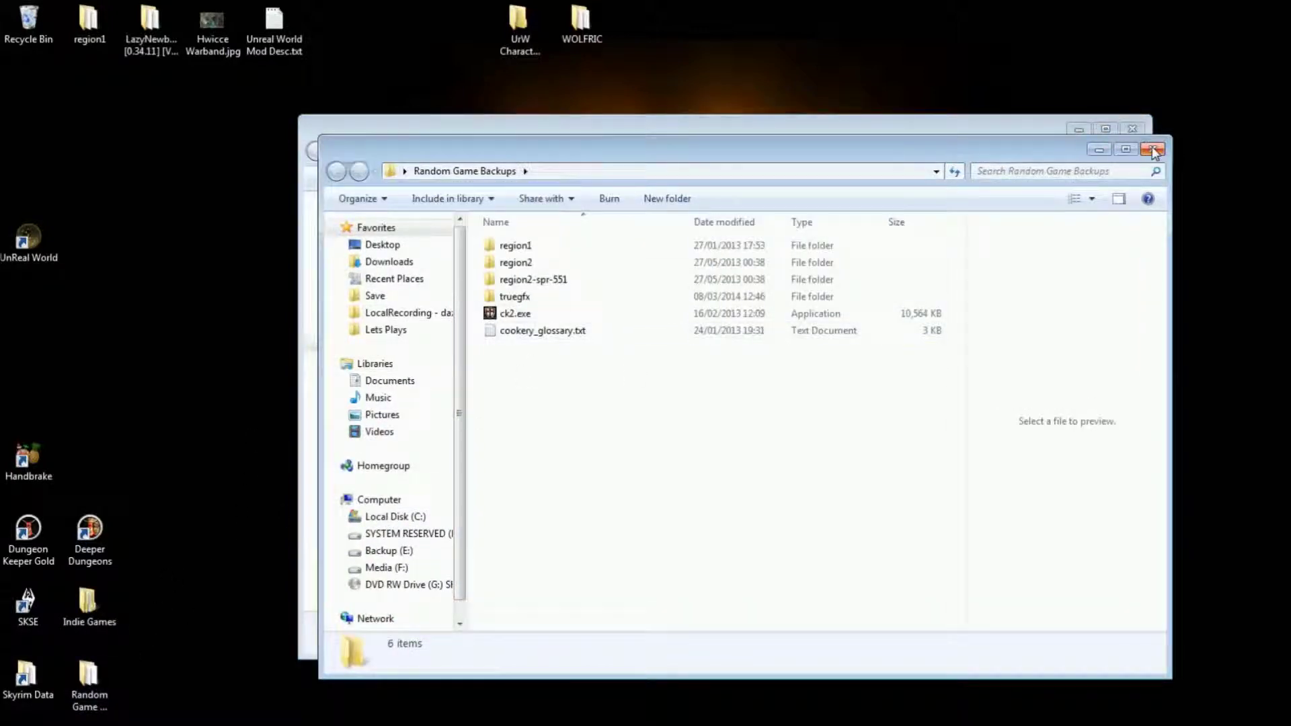
click(1152, 148)
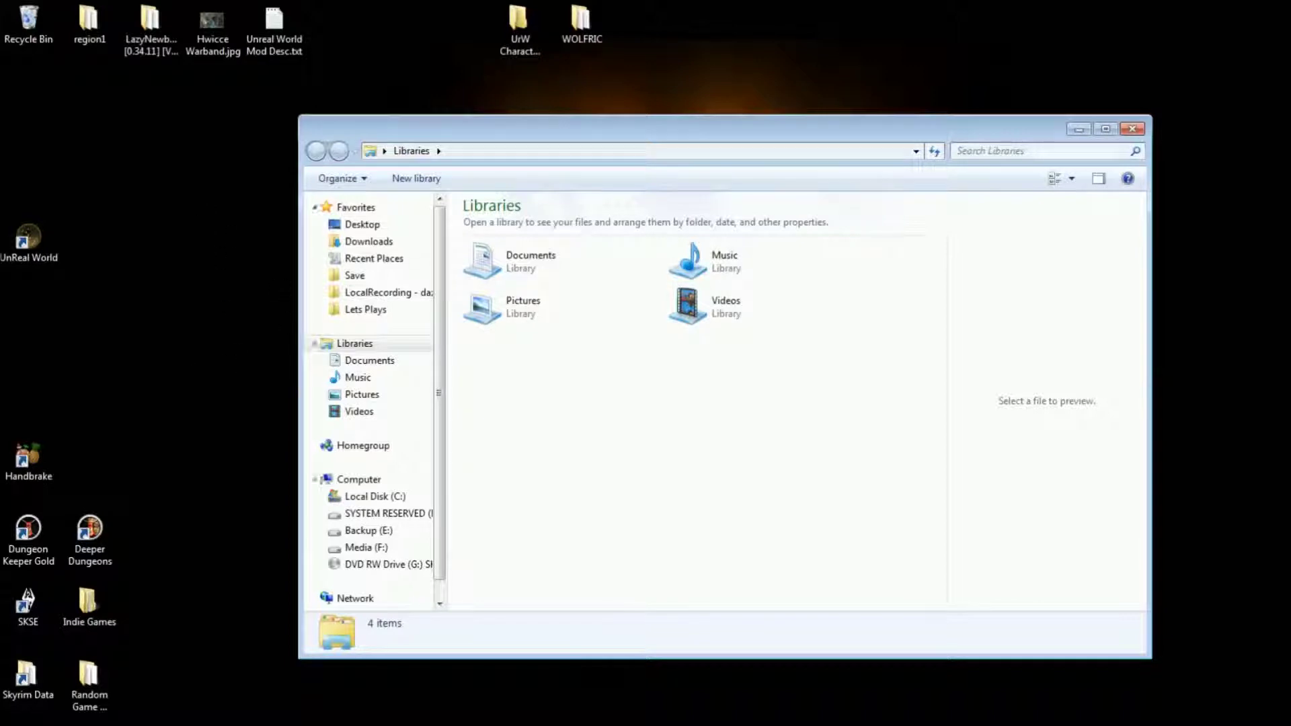
click(1132, 128)
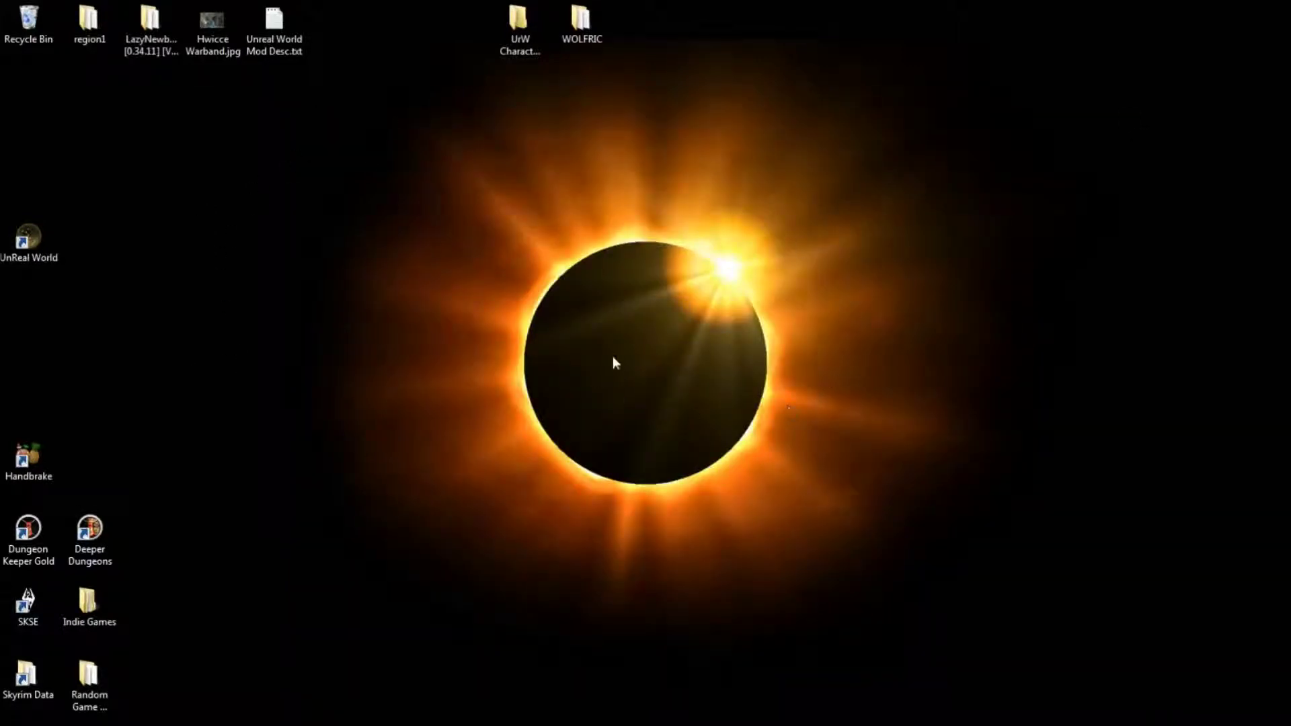